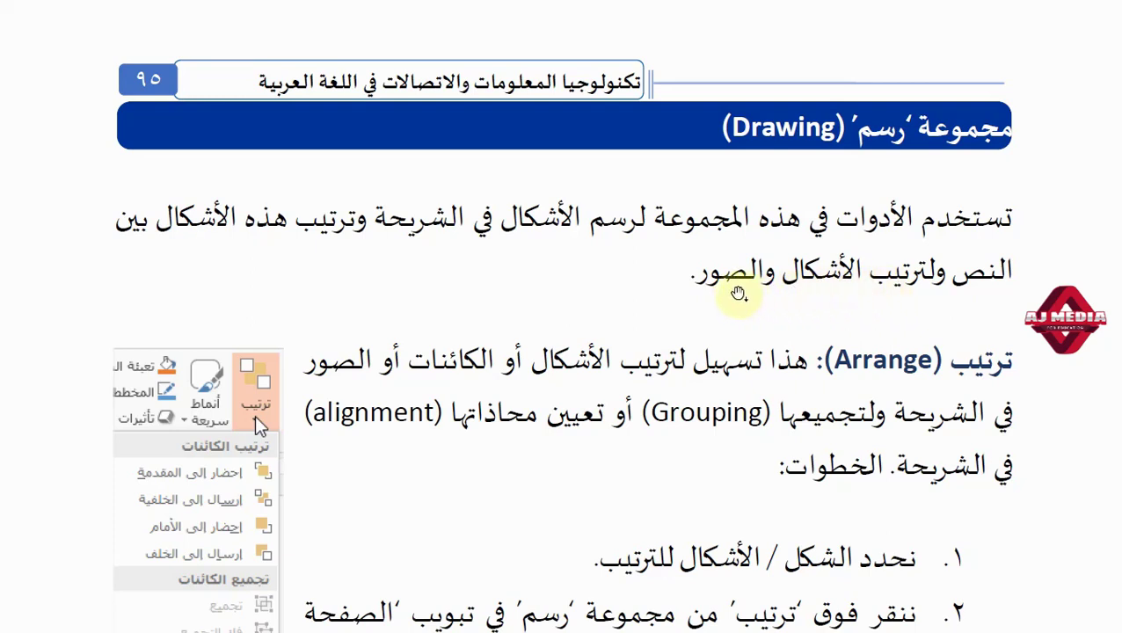
- Scroll the textbook to the Quick Styles lesson, then switch over to PowerPoint
{"action": "left_click_drag", "start_coordinate": [752, 410], "coordinate": [741, 308]}
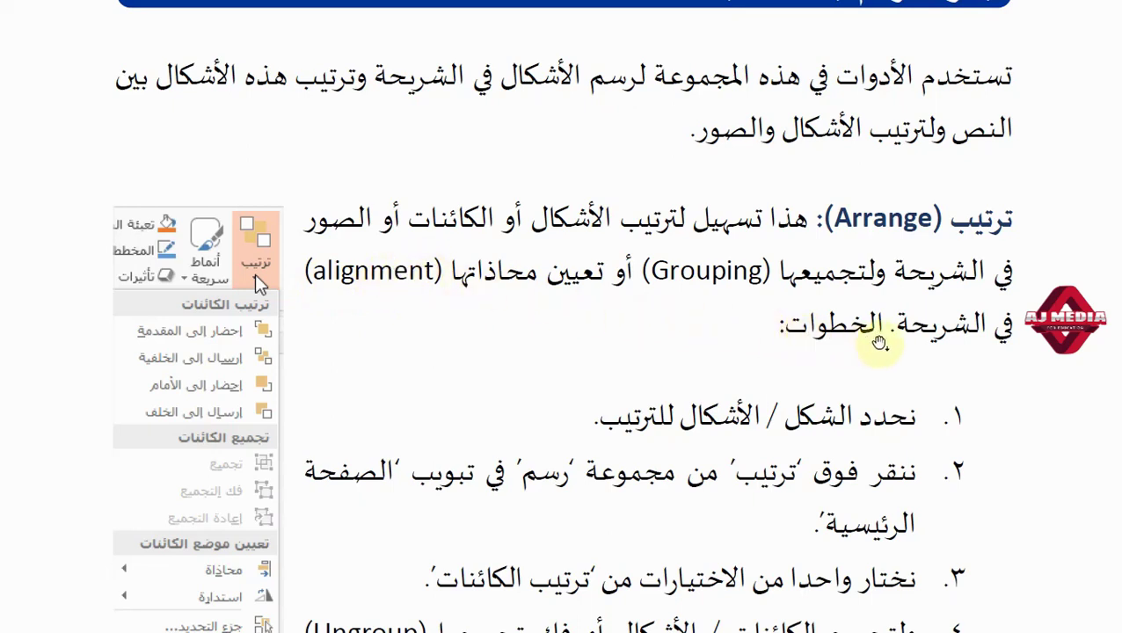
{"action": "scroll", "coordinate": [776, 414], "scroll_direction": "down", "scroll_amount": 1}
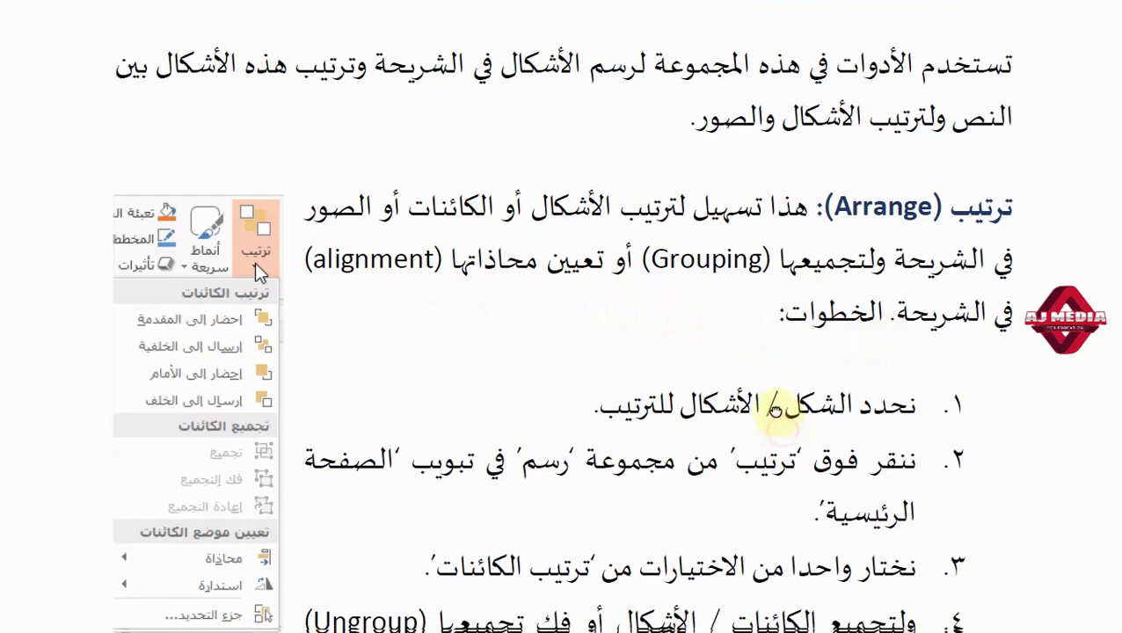
{"action": "scroll", "coordinate": [773, 406], "scroll_direction": "down", "scroll_amount": 1}
{"action": "scroll", "coordinate": [823, 422], "scroll_direction": "down", "scroll_amount": 1}
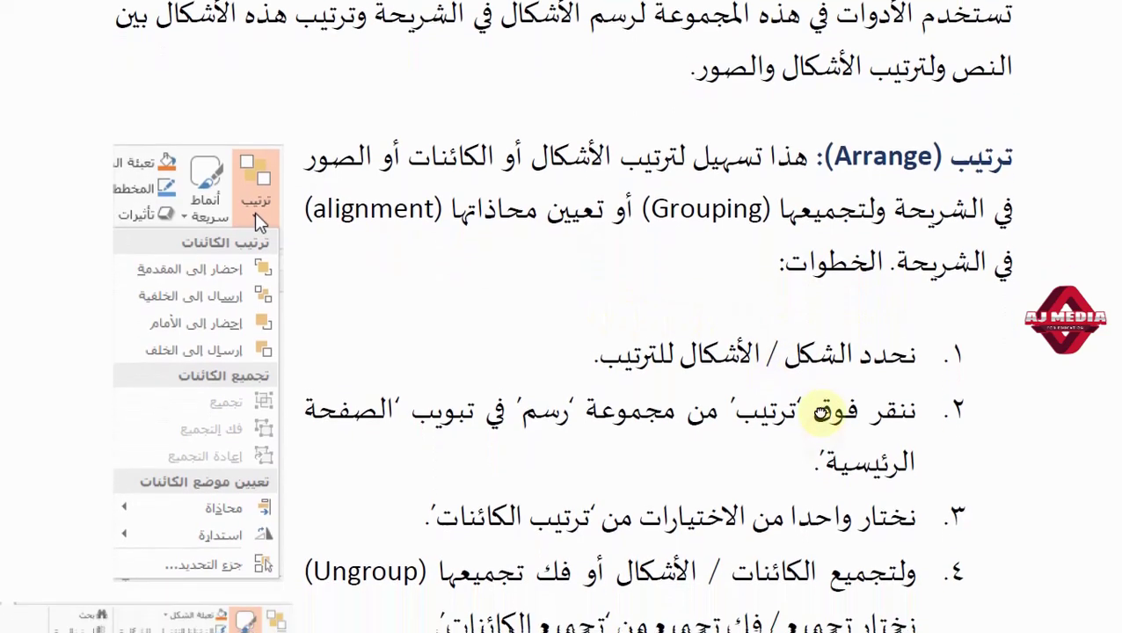
{"action": "scroll", "coordinate": [823, 412], "scroll_direction": "down", "scroll_amount": 1}
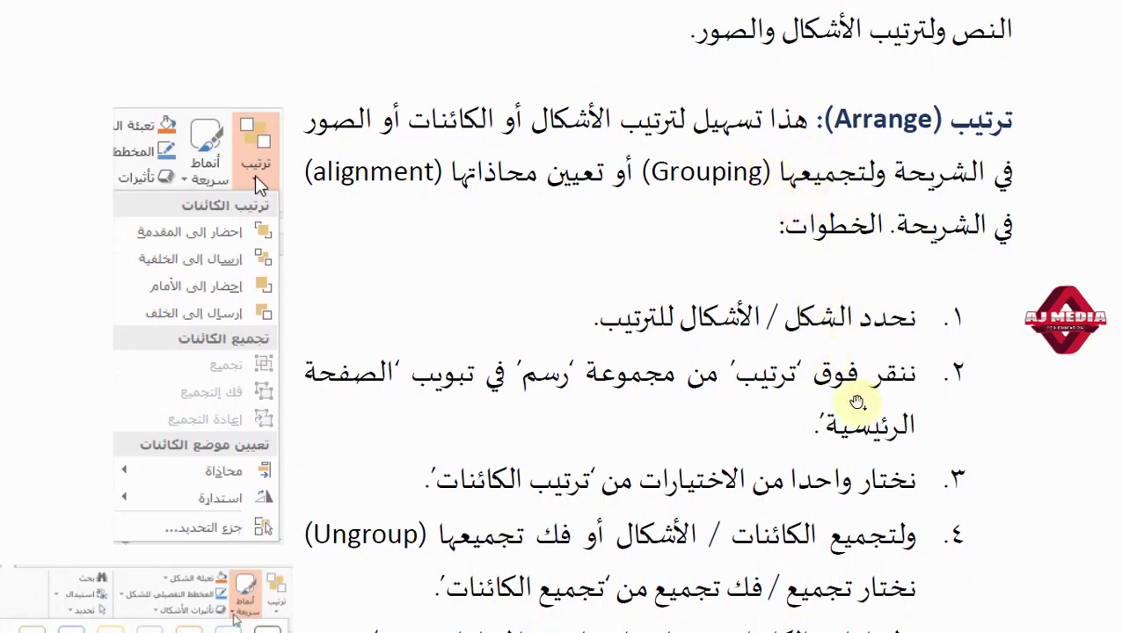
{"action": "scroll", "coordinate": [850, 387], "scroll_direction": "down", "scroll_amount": 1}
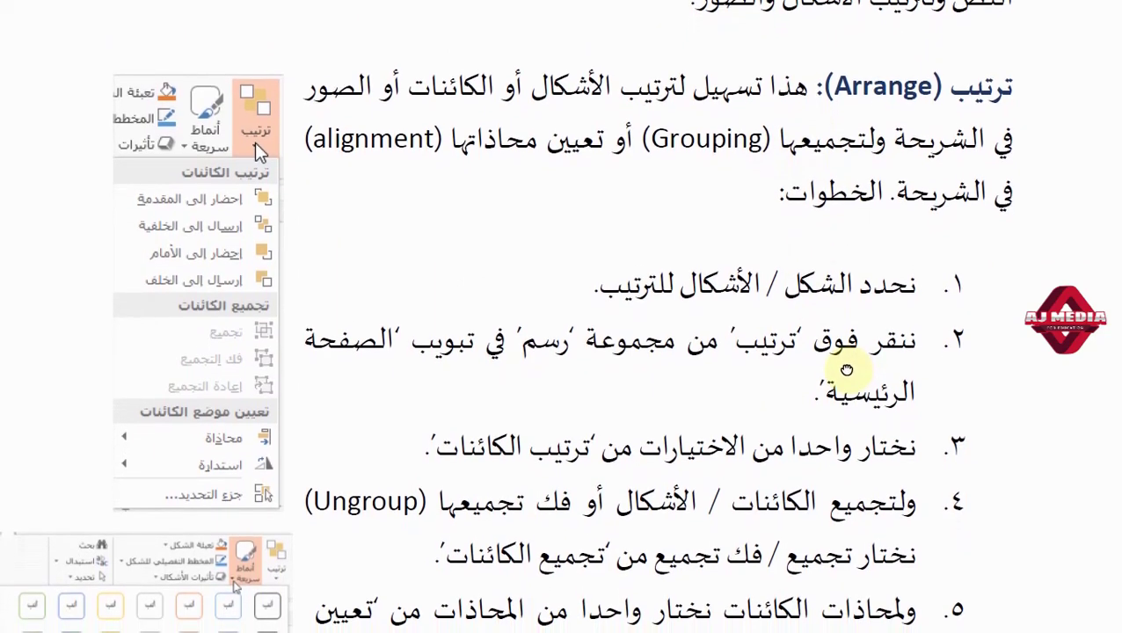
{"action": "scroll", "coordinate": [831, 374], "scroll_direction": "down", "scroll_amount": 3}
{"action": "scroll", "coordinate": [827, 268], "scroll_direction": "down", "scroll_amount": 1}
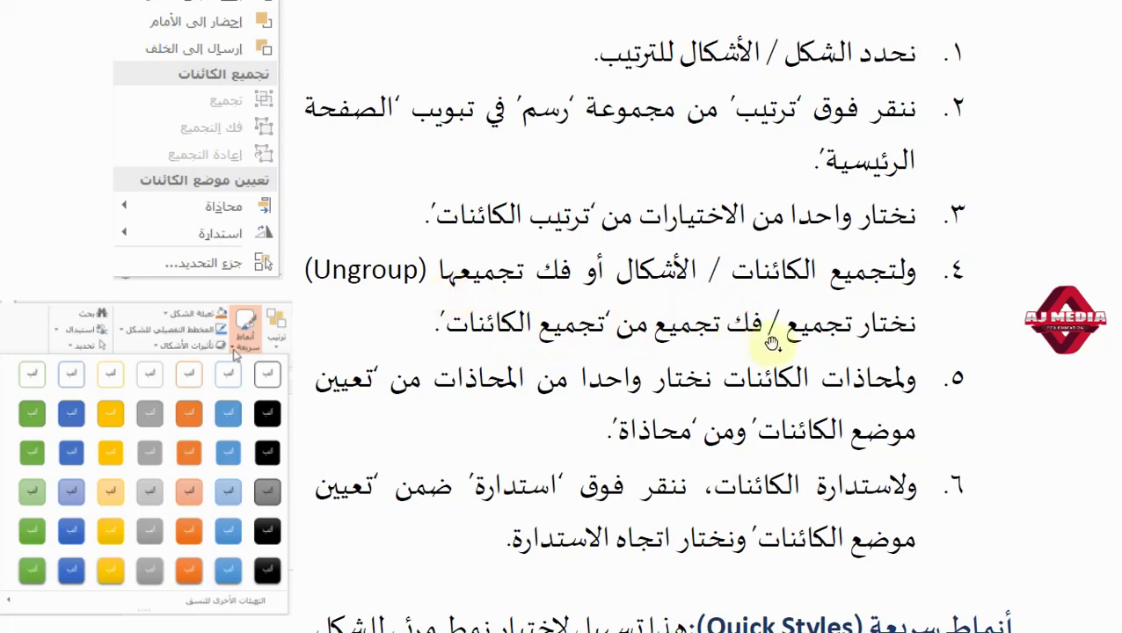
{"action": "left_click_drag", "start_coordinate": [734, 431], "coordinate": [730, 271]}
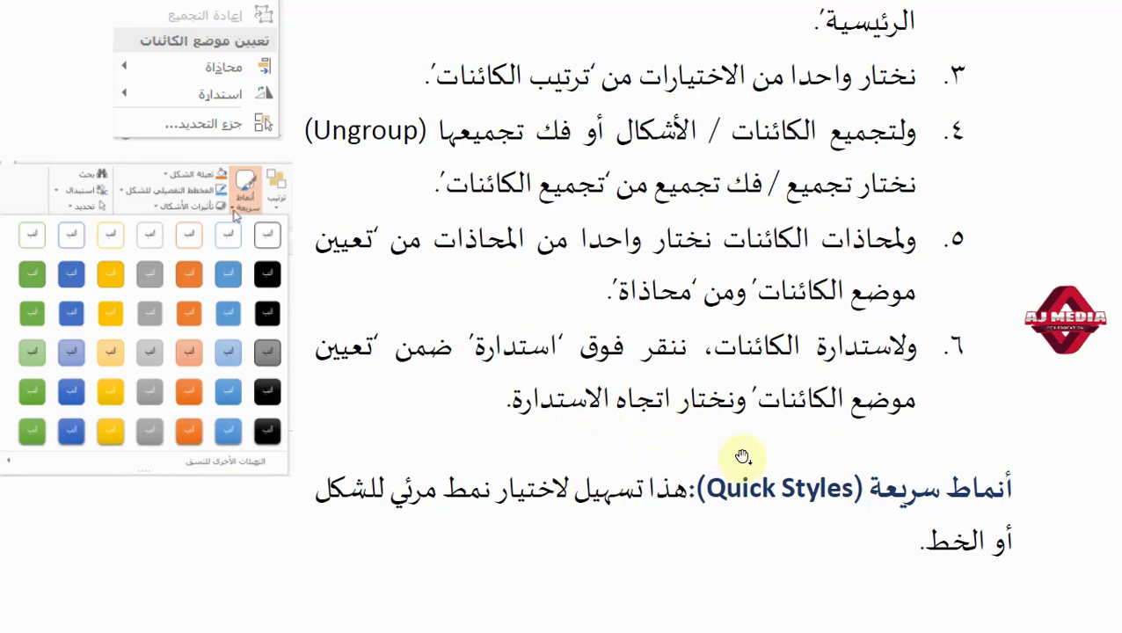
{"action": "key", "text": "alt+Tab"}
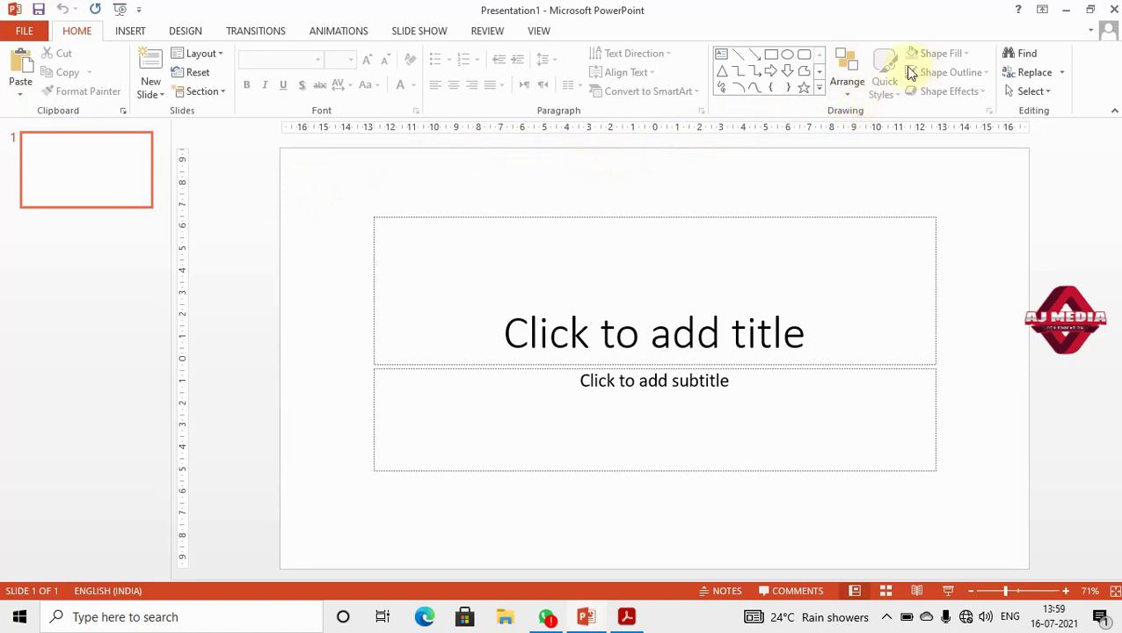
- Enter 'ghfghg' as the title slide's title, leave the subtitle empty, and add a new slide
{"action": "left_click", "coordinate": [523, 352]}
{"action": "type", "text": "ghfghg"}
{"action": "left_click", "coordinate": [538, 425]}
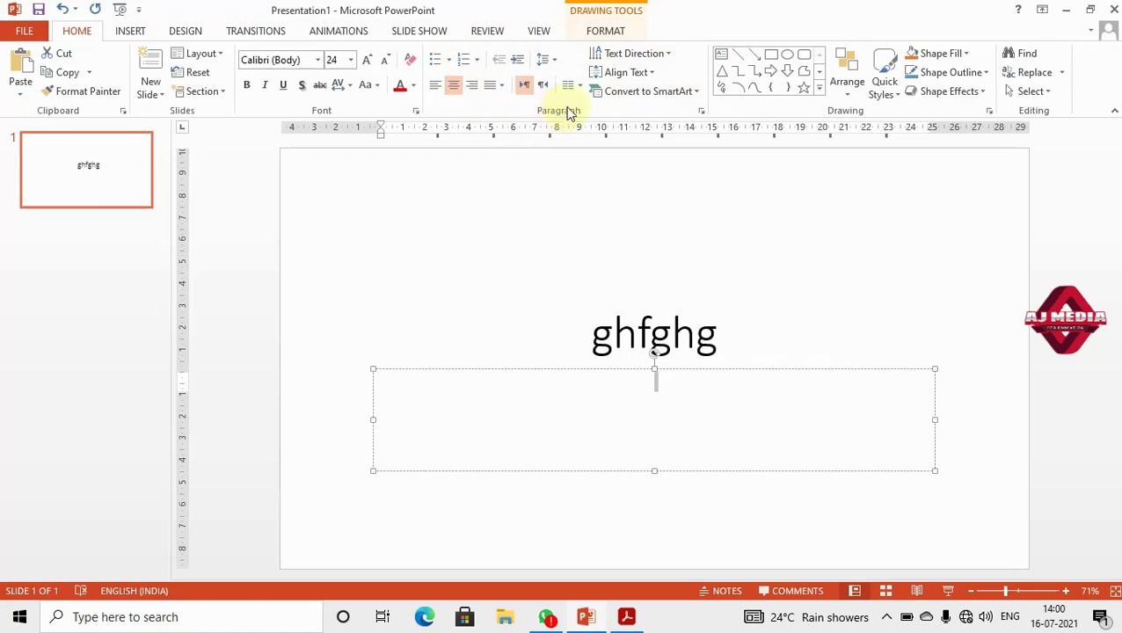
{"action": "left_click", "coordinate": [710, 257]}
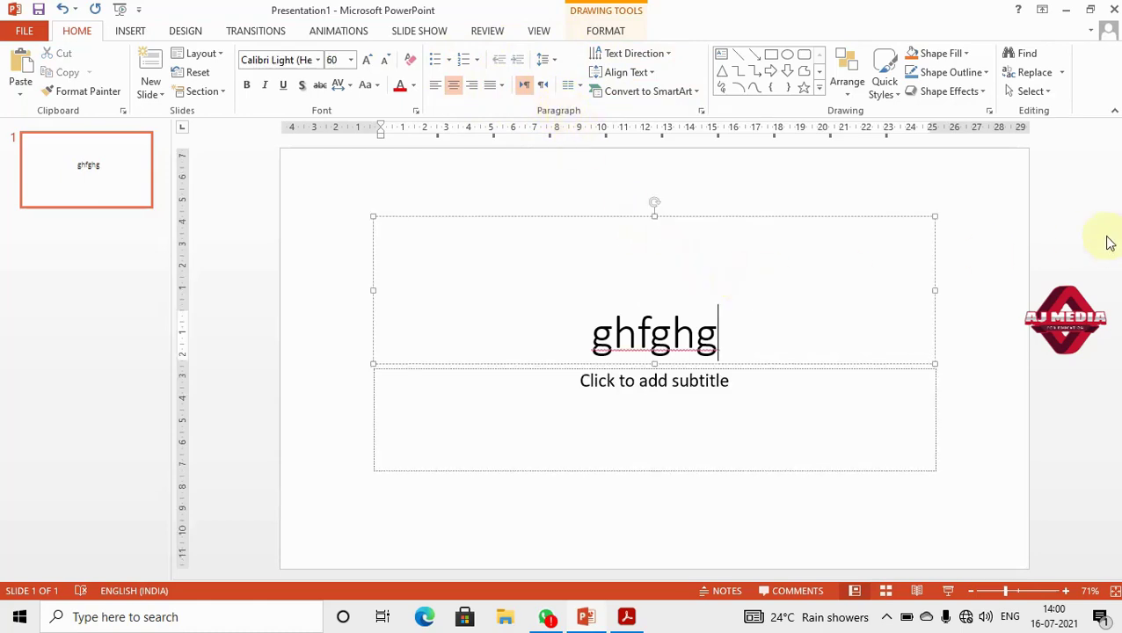
{"action": "left_click", "coordinate": [985, 253]}
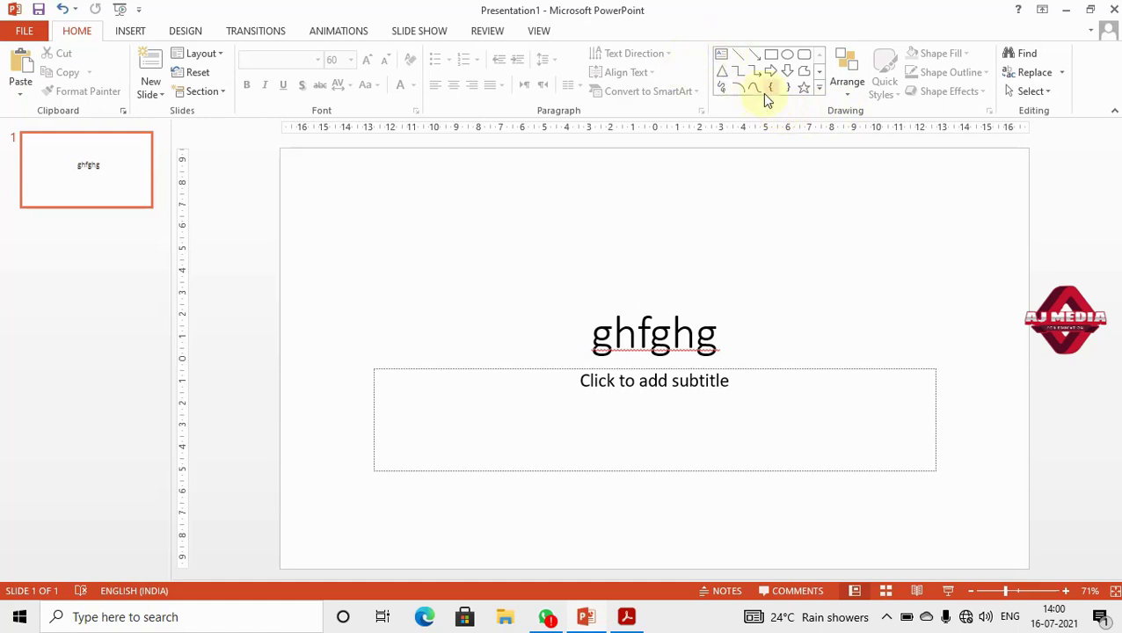
{"action": "key", "text": "ctrl+m"}
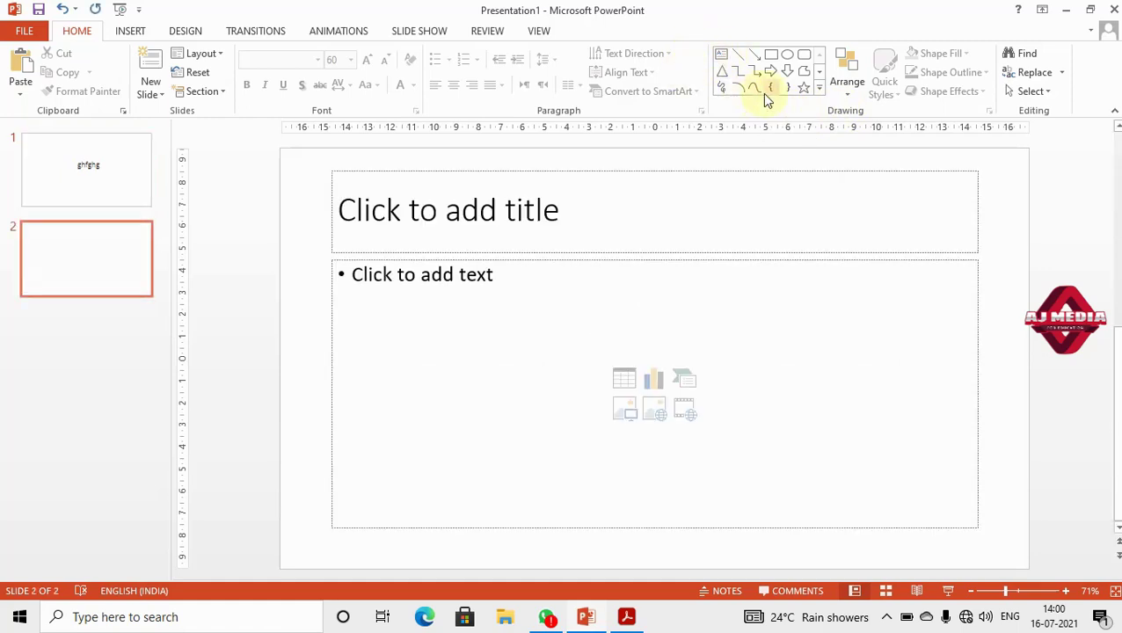
- Give slide 2 the Blank layout and draw a rectangle in its upper left
{"action": "left_click", "coordinate": [211, 54]}
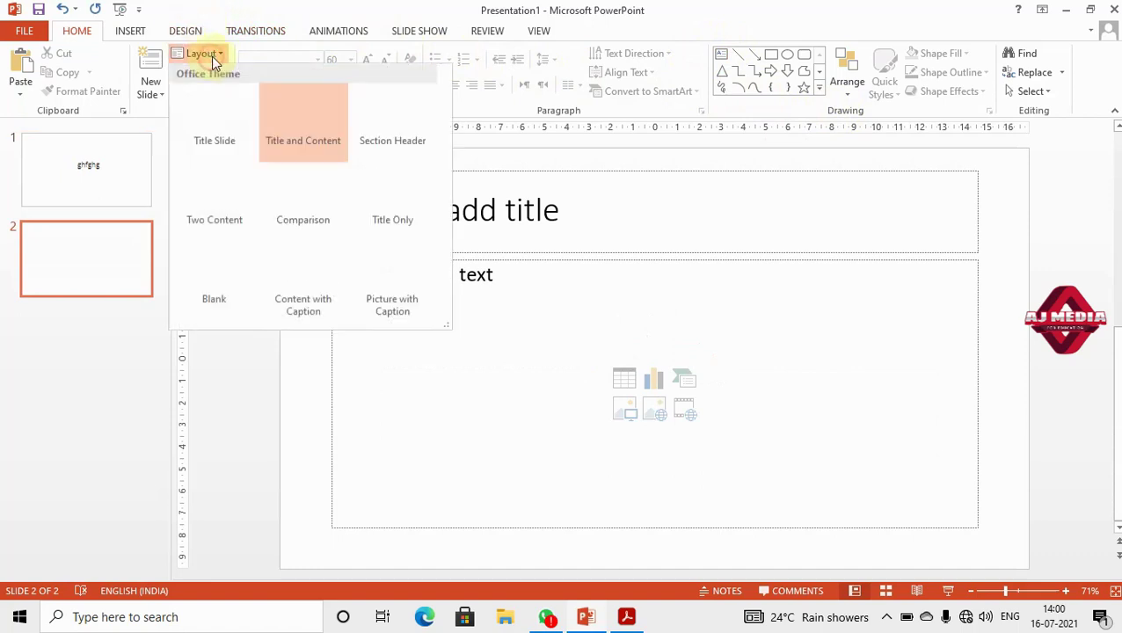
{"action": "left_click", "coordinate": [215, 261]}
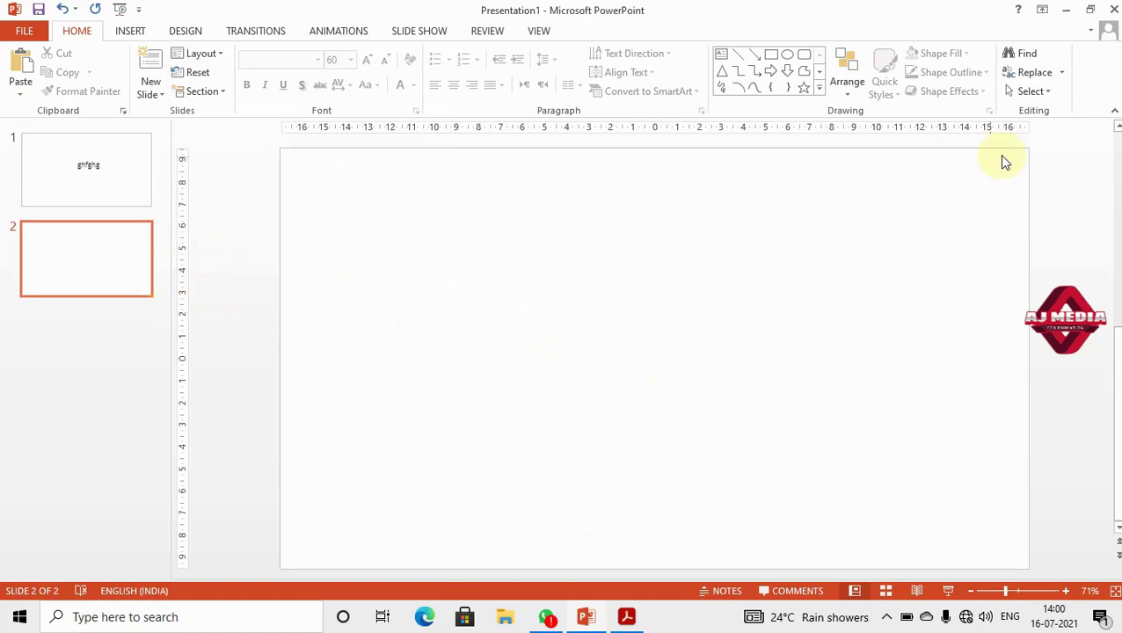
{"action": "left_click", "coordinate": [818, 91]}
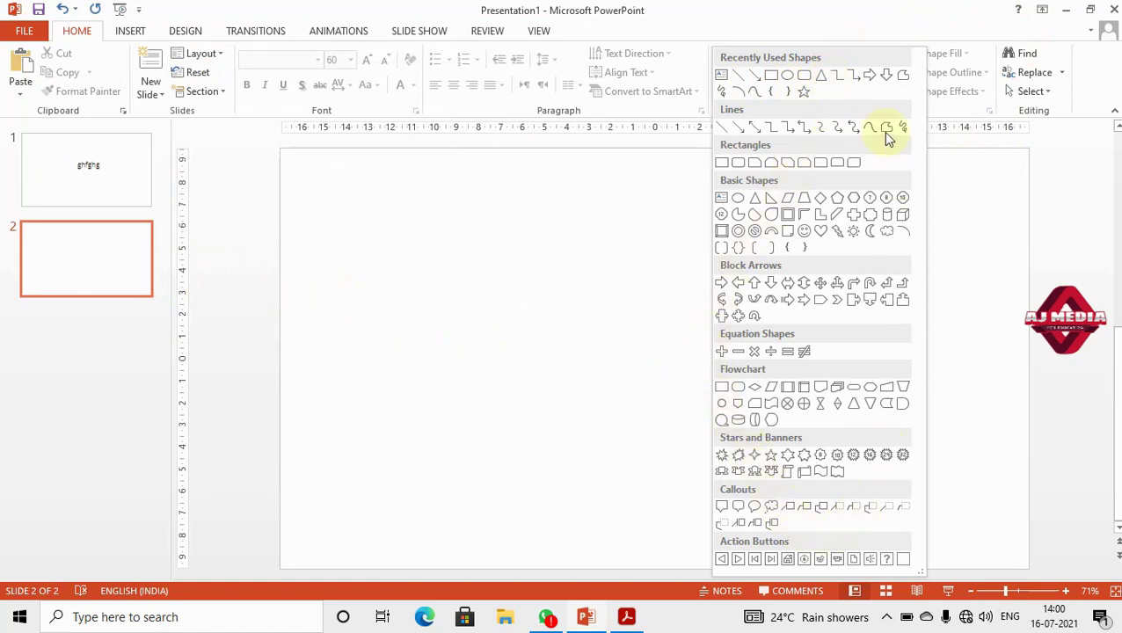
{"action": "left_click", "coordinate": [771, 77]}
{"action": "left_click_drag", "start_coordinate": [386, 202], "coordinate": [630, 368]}
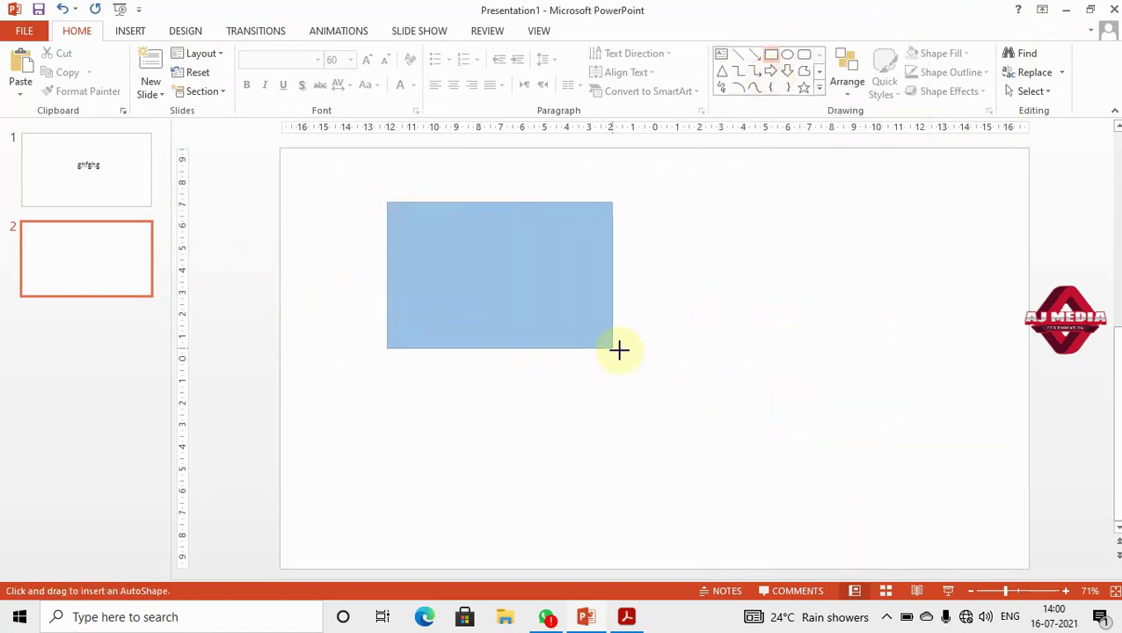
- Draw an overlapping rounded rectangle, a down arrow on the right, and a star below
{"action": "left_click", "coordinate": [806, 57]}
{"action": "left_click_drag", "start_coordinate": [583, 280], "coordinate": [708, 457]}
{"action": "left_click", "coordinate": [788, 70]}
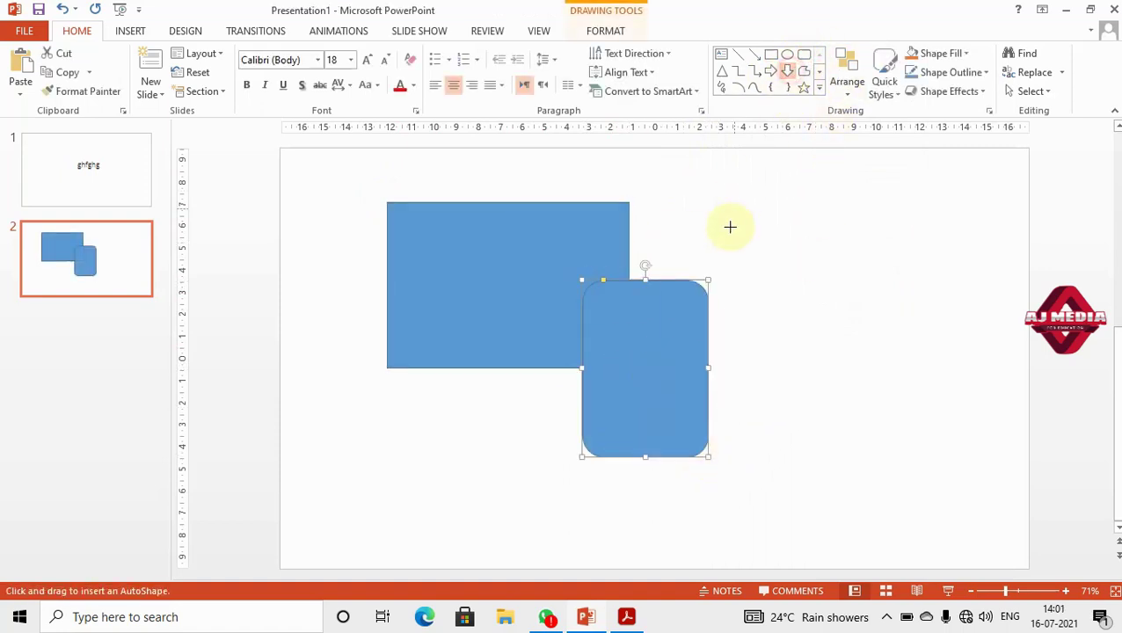
{"action": "left_click_drag", "start_coordinate": [729, 227], "coordinate": [906, 439]}
{"action": "left_click", "coordinate": [804, 87]}
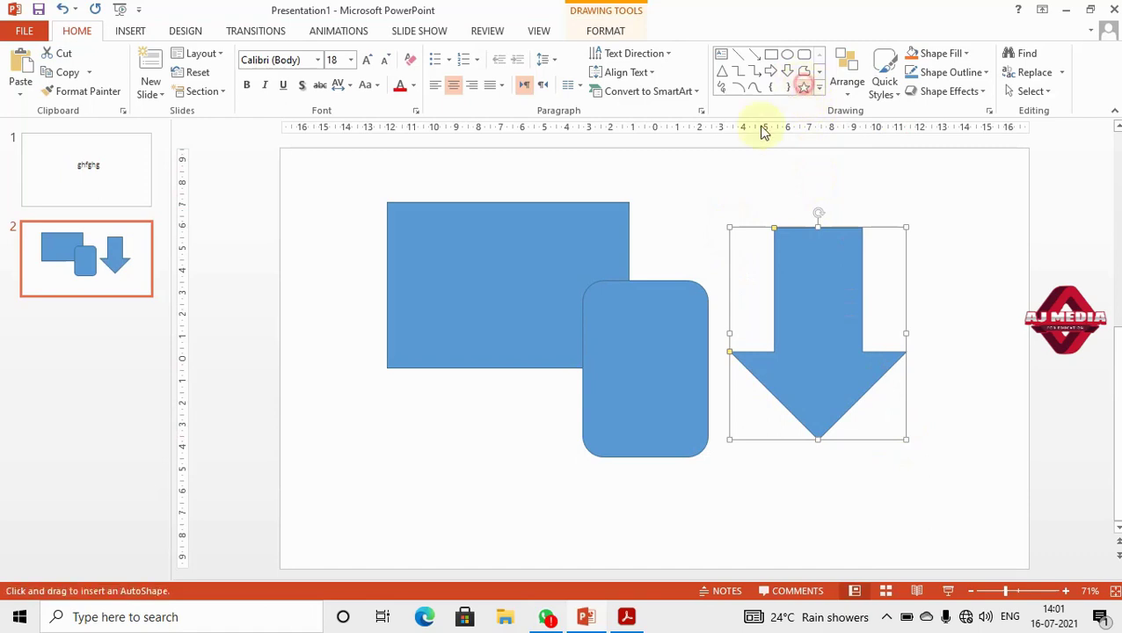
{"action": "mouse_move", "coordinate": [426, 408]}
{"action": "left_mouse_down"}
{"action": "mouse_move", "coordinate": [584, 541]}
{"action": "mouse_move", "coordinate": [551, 452]}
{"action": "left_mouse_up"}
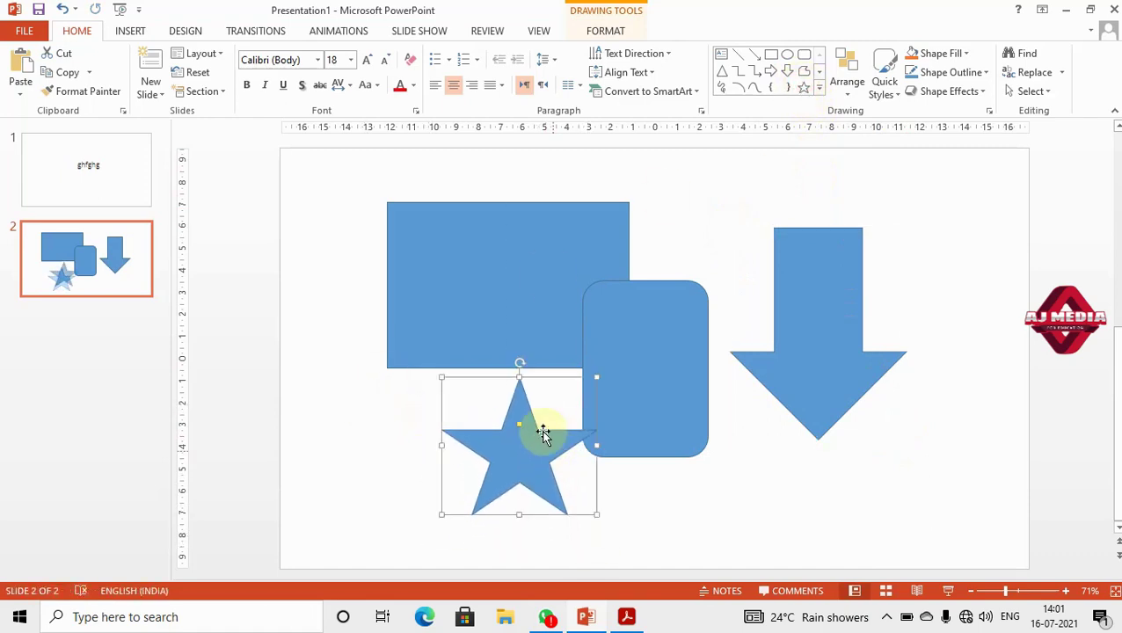
- Fill the star red, the rounded rectangle yellow and the large rectangle dark blue
{"action": "left_click", "coordinate": [605, 31]}
{"action": "left_click", "coordinate": [407, 55]}
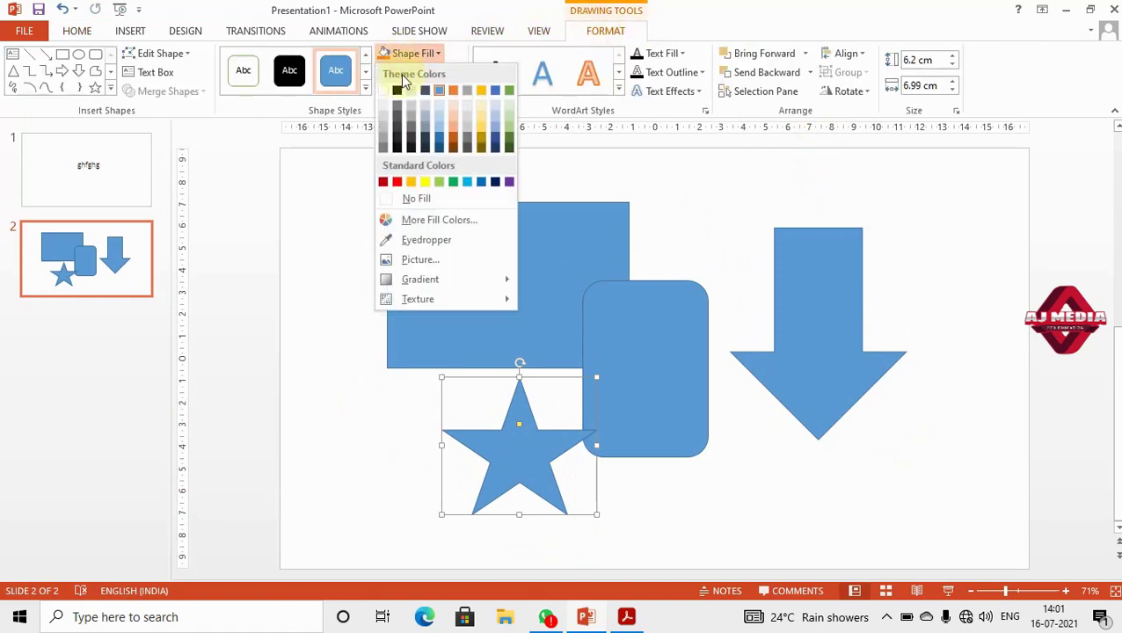
{"action": "left_click", "coordinate": [384, 182]}
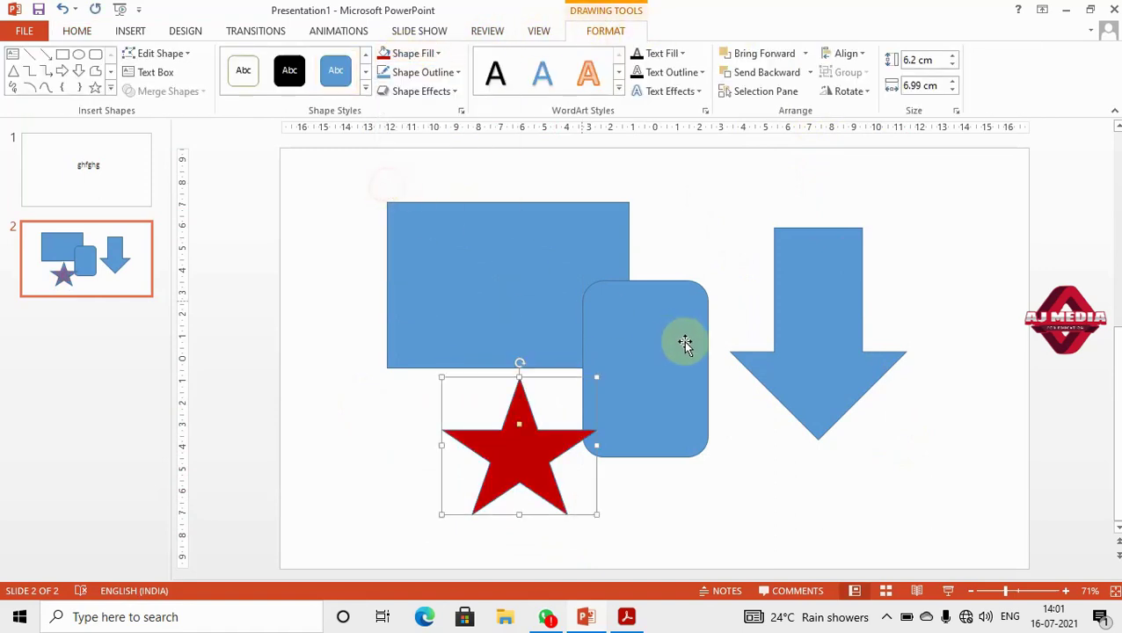
{"action": "left_click", "coordinate": [670, 328]}
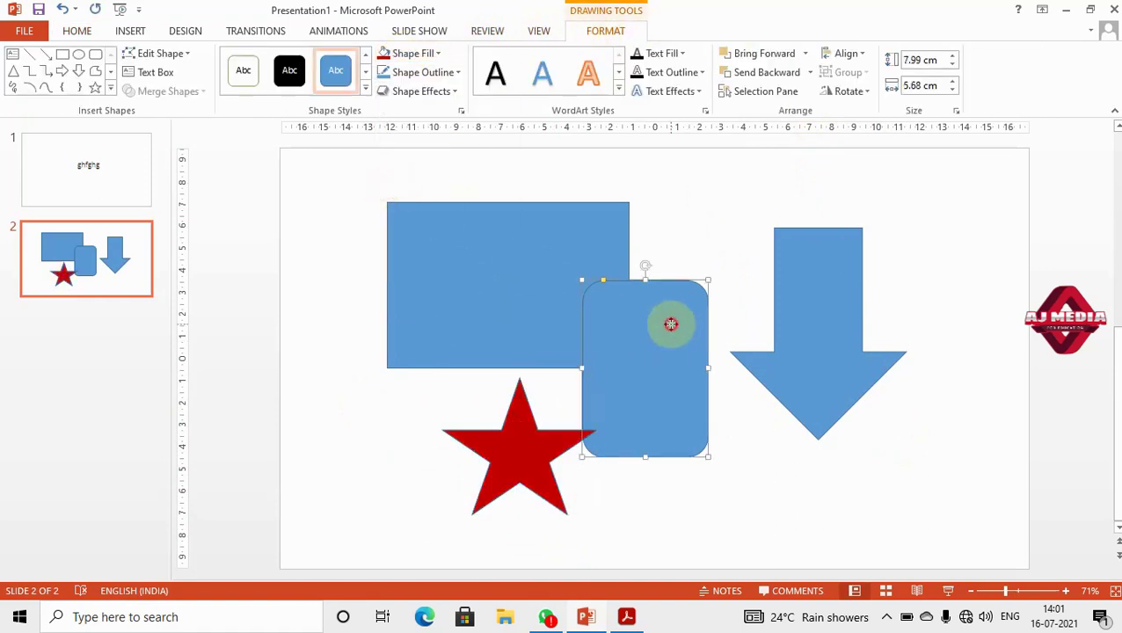
{"action": "left_click", "coordinate": [438, 54]}
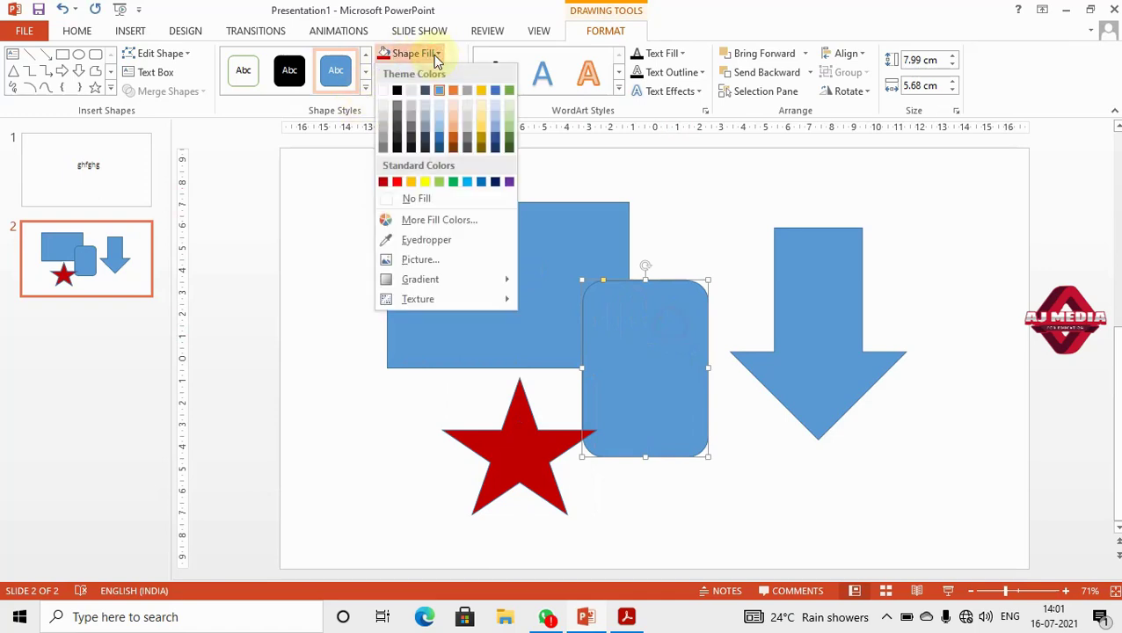
{"action": "left_click", "coordinate": [427, 184]}
{"action": "left_click", "coordinate": [543, 220]}
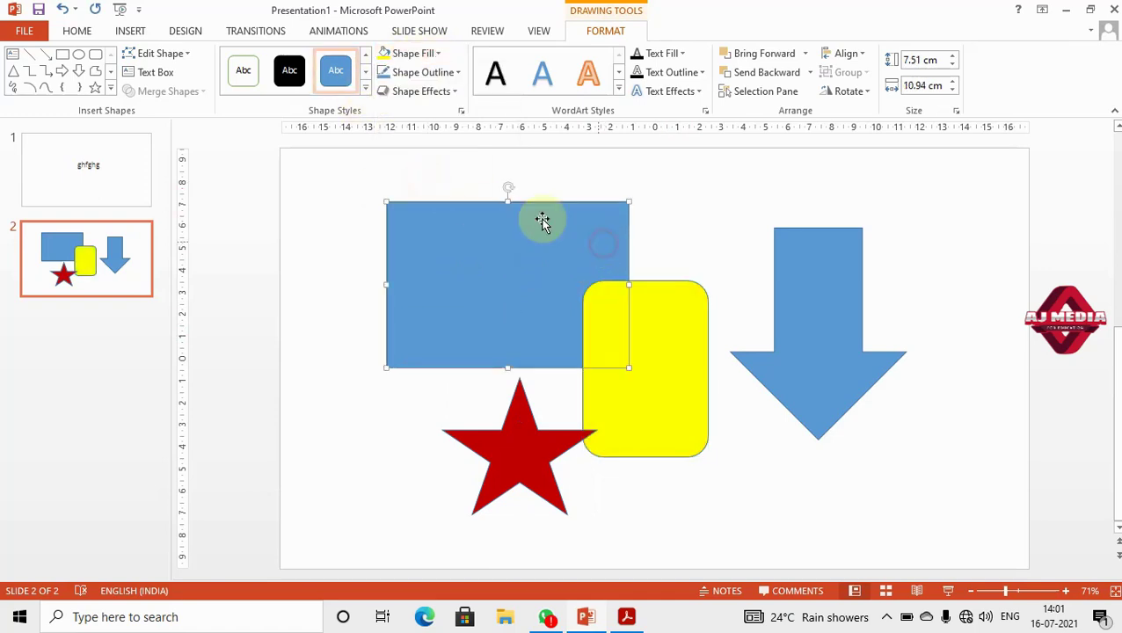
{"action": "left_click", "coordinate": [438, 54]}
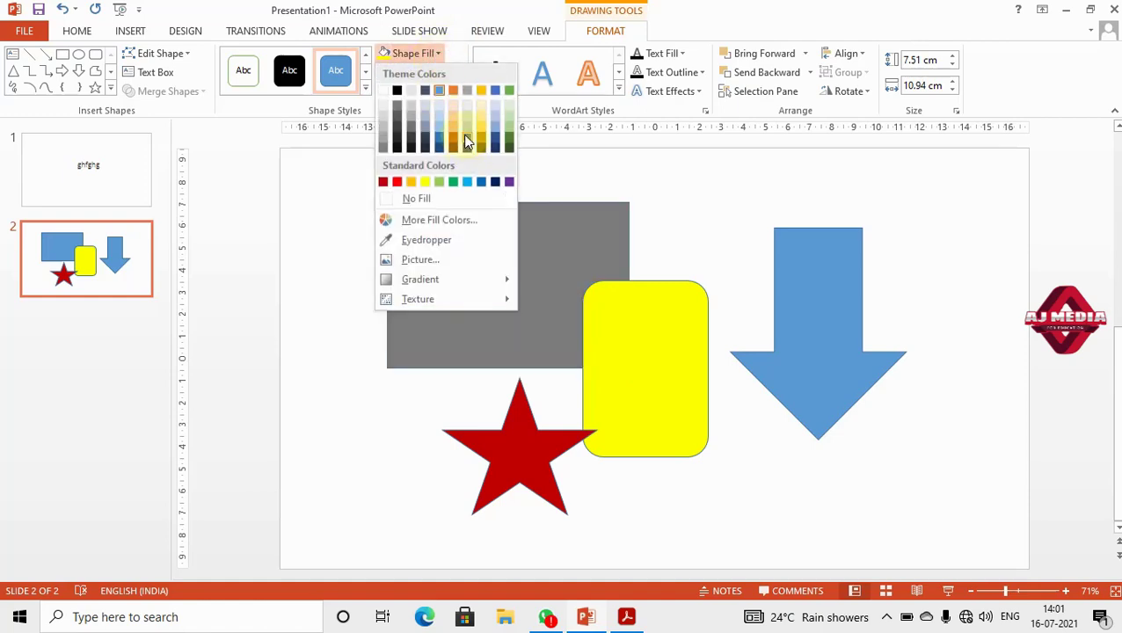
{"action": "left_click", "coordinate": [495, 136]}
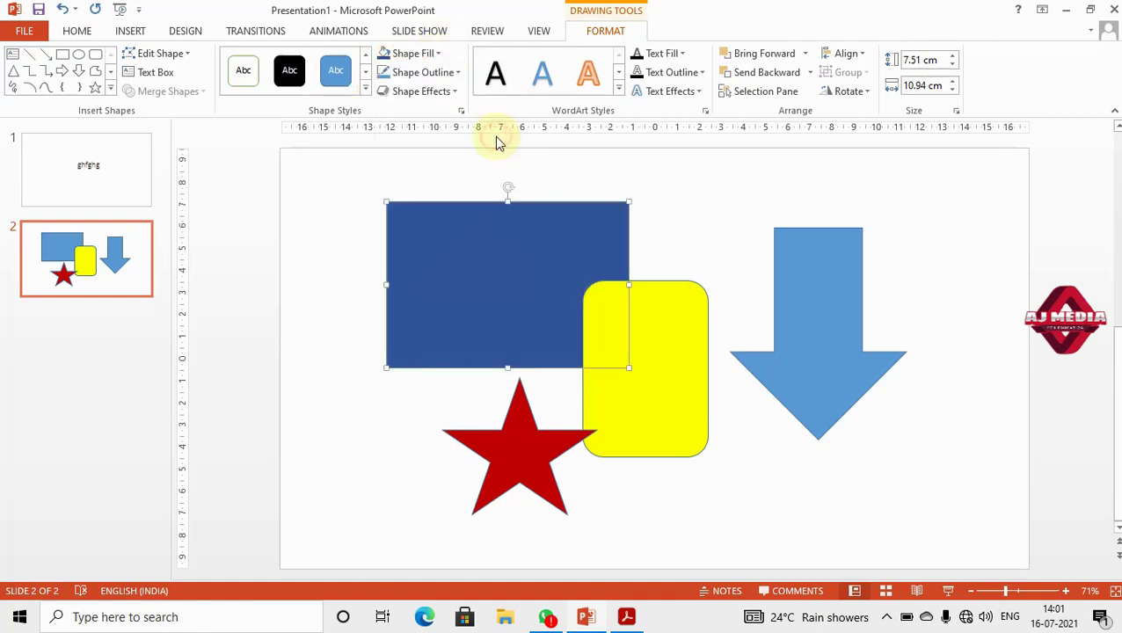
{"action": "left_click", "coordinate": [776, 246]}
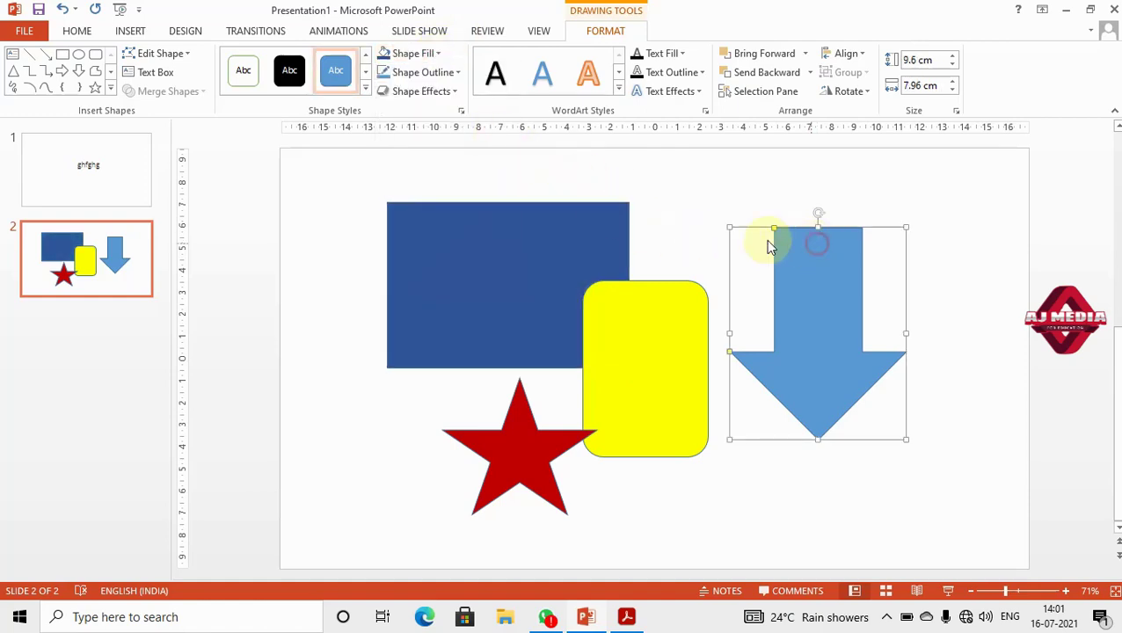
{"action": "left_click", "coordinate": [959, 250]}
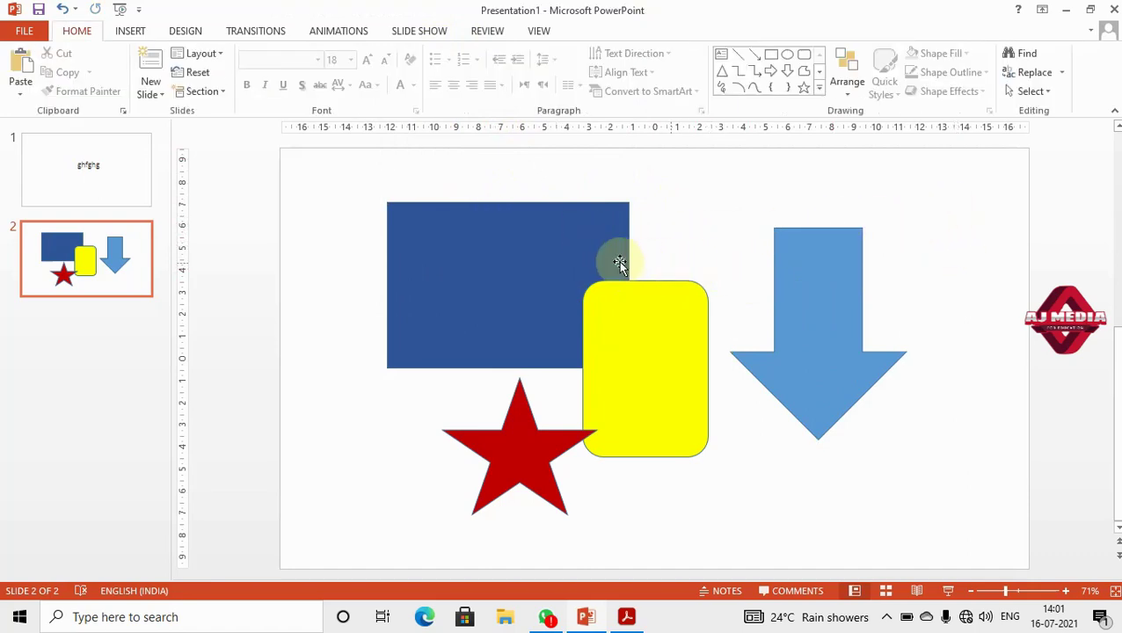
{"action": "left_click", "coordinate": [583, 255]}
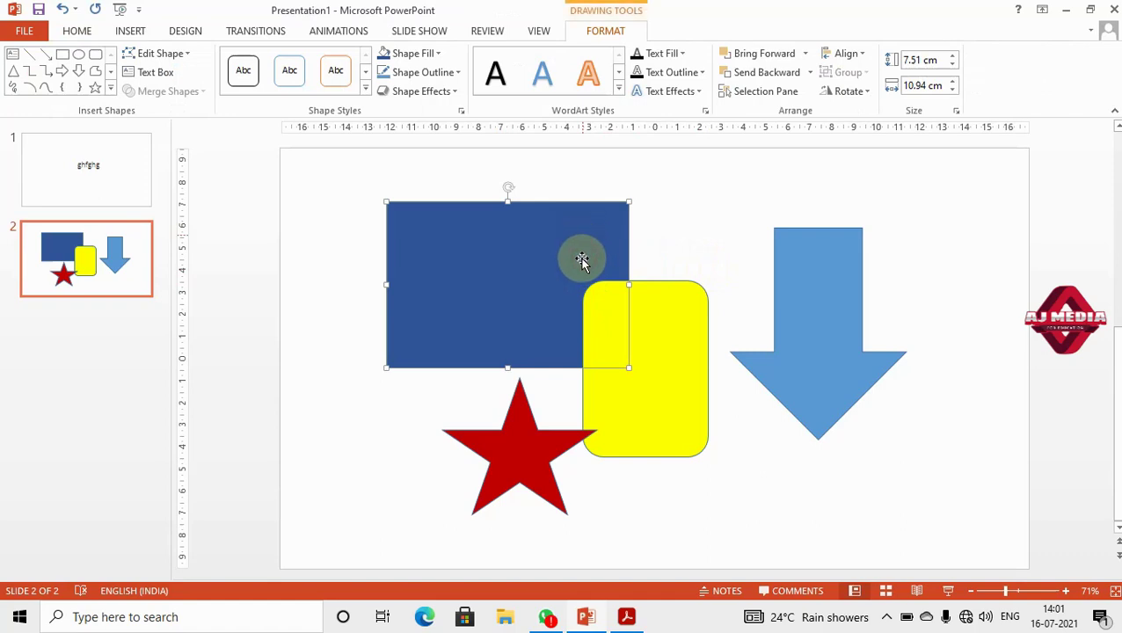
{"action": "left_click", "coordinate": [671, 331]}
{"action": "left_click", "coordinate": [814, 297]}
{"action": "left_click", "coordinate": [672, 336]}
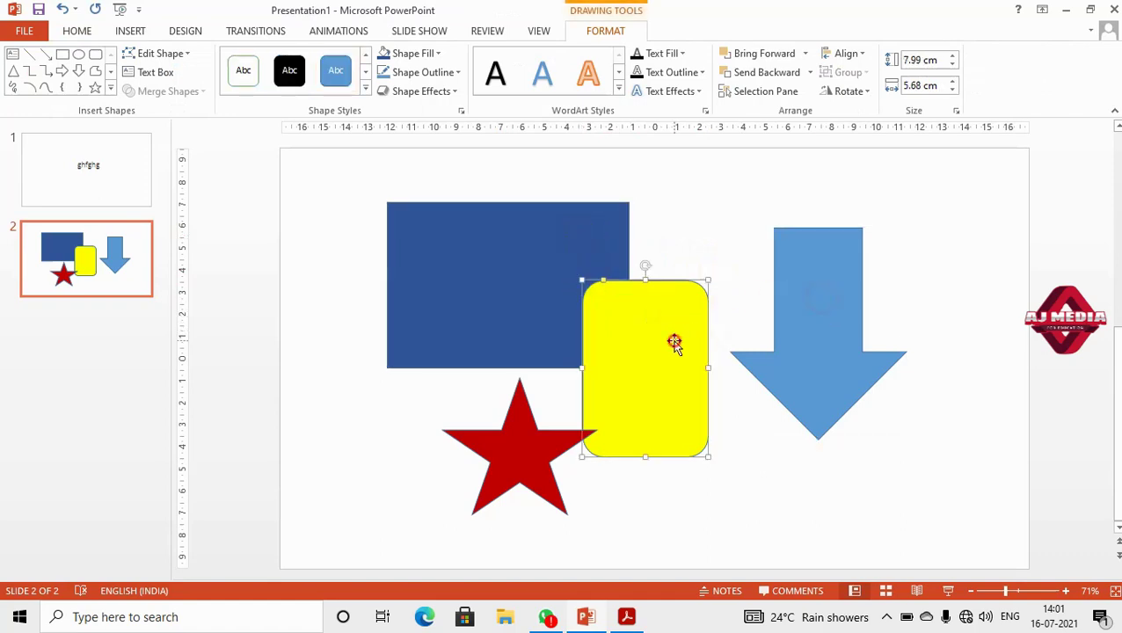
{"action": "left_click", "coordinate": [537, 465]}
{"action": "left_click", "coordinate": [545, 322]}
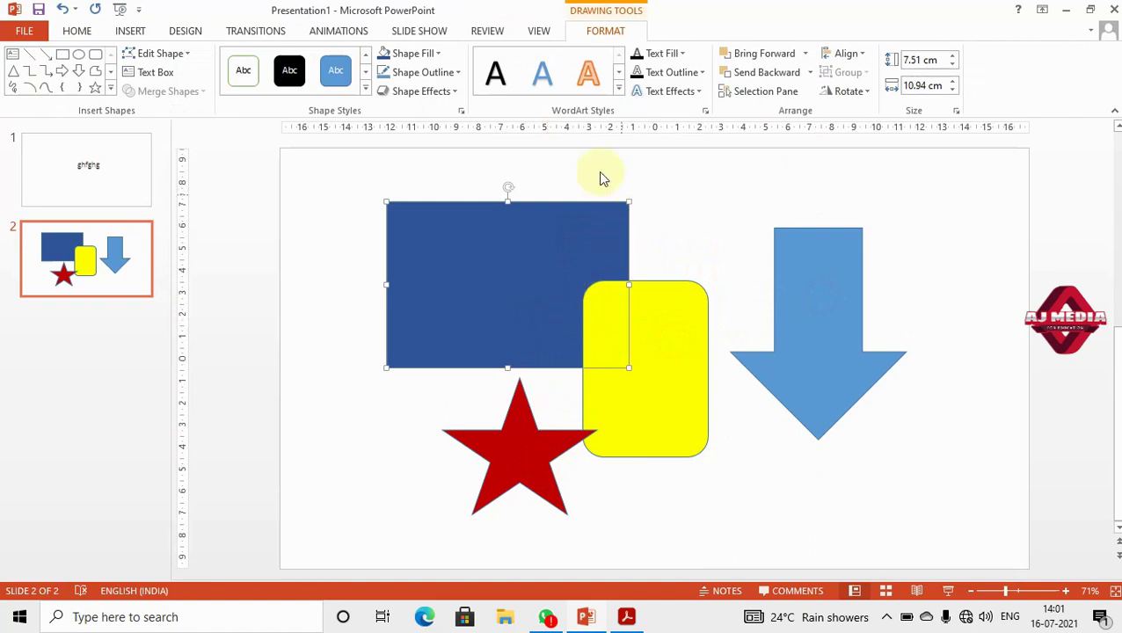
{"action": "left_click", "coordinate": [81, 32]}
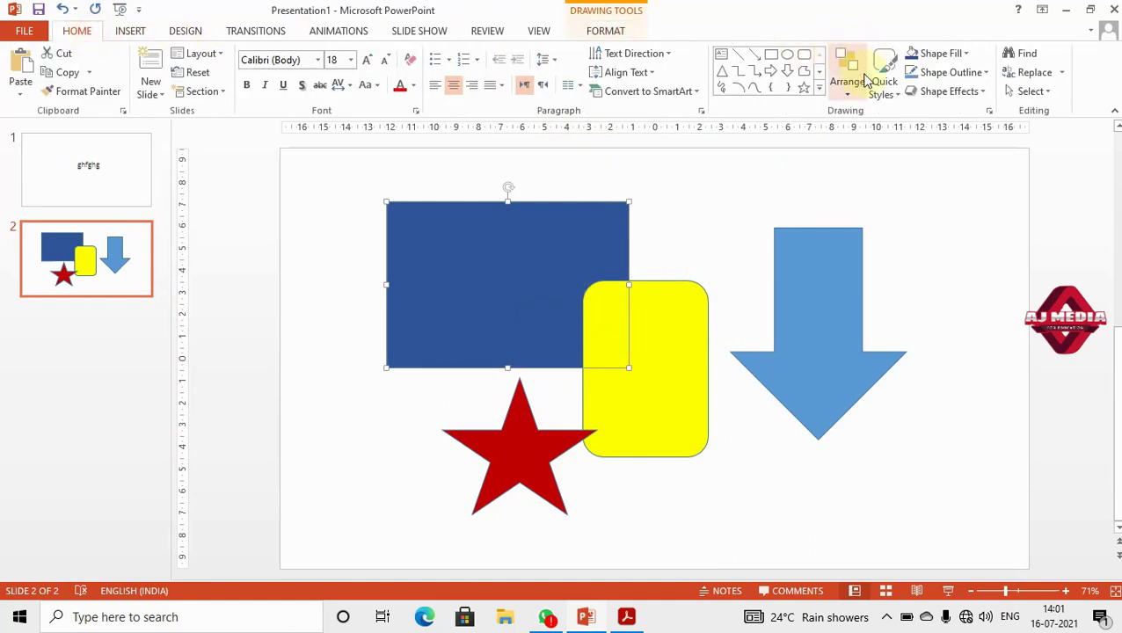
{"action": "left_click", "coordinate": [852, 99]}
{"action": "left_click", "coordinate": [715, 193]}
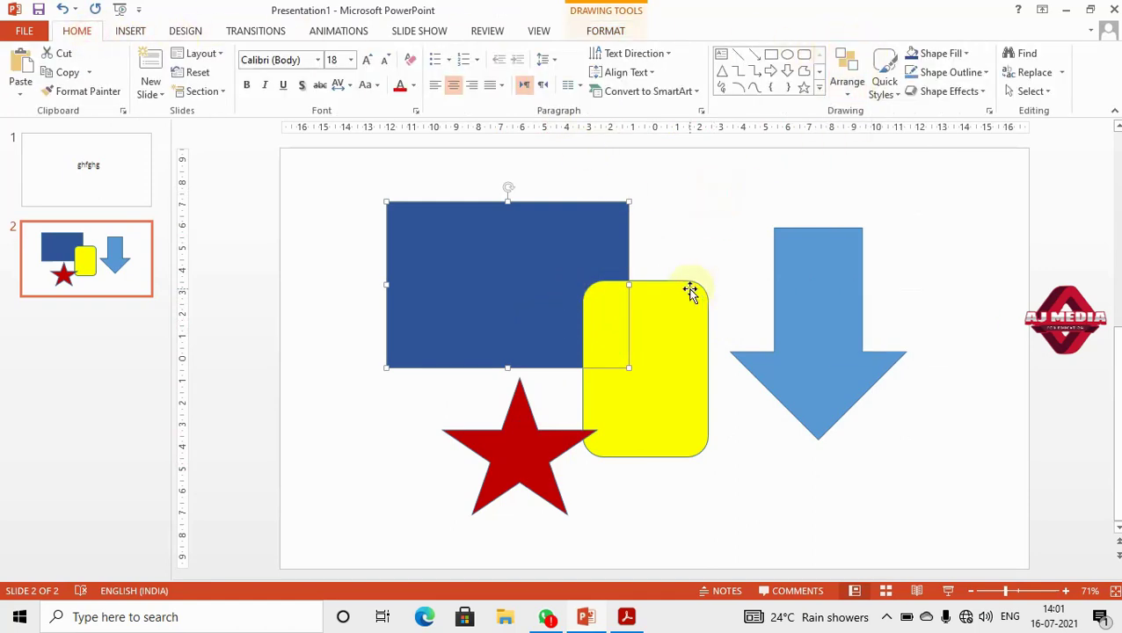
{"action": "left_click_drag", "start_coordinate": [257, 177], "coordinate": [996, 517]}
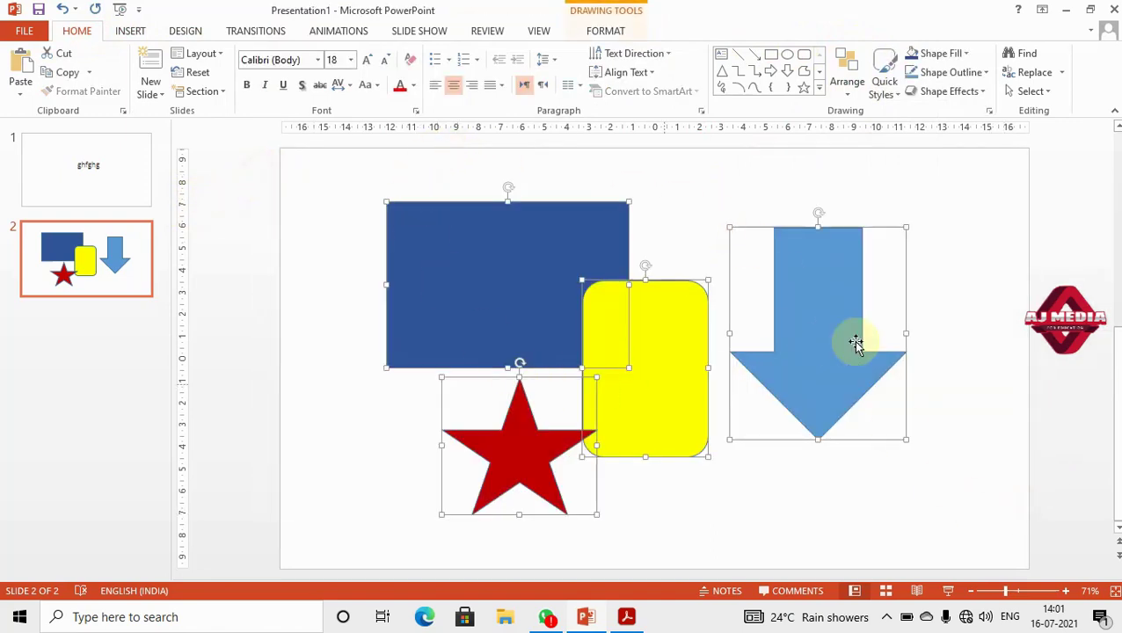
{"action": "left_click", "coordinate": [974, 226]}
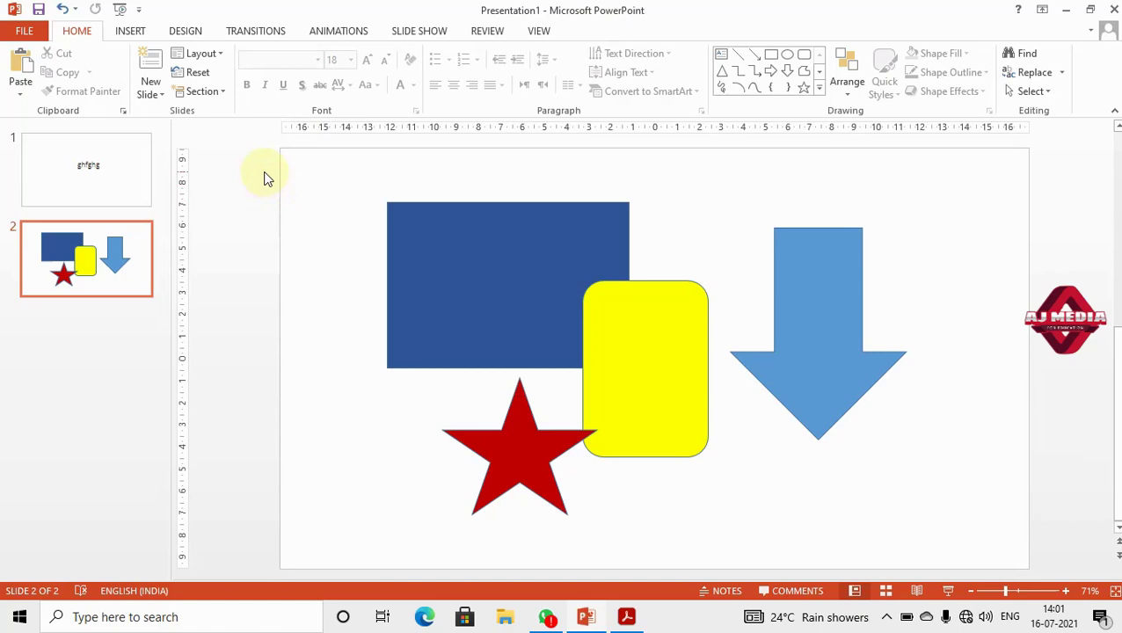
{"action": "mouse_move", "coordinate": [292, 192]}
{"action": "left_mouse_down"}
{"action": "mouse_move", "coordinate": [948, 478]}
{"action": "mouse_move", "coordinate": [963, 526]}
{"action": "left_mouse_up"}
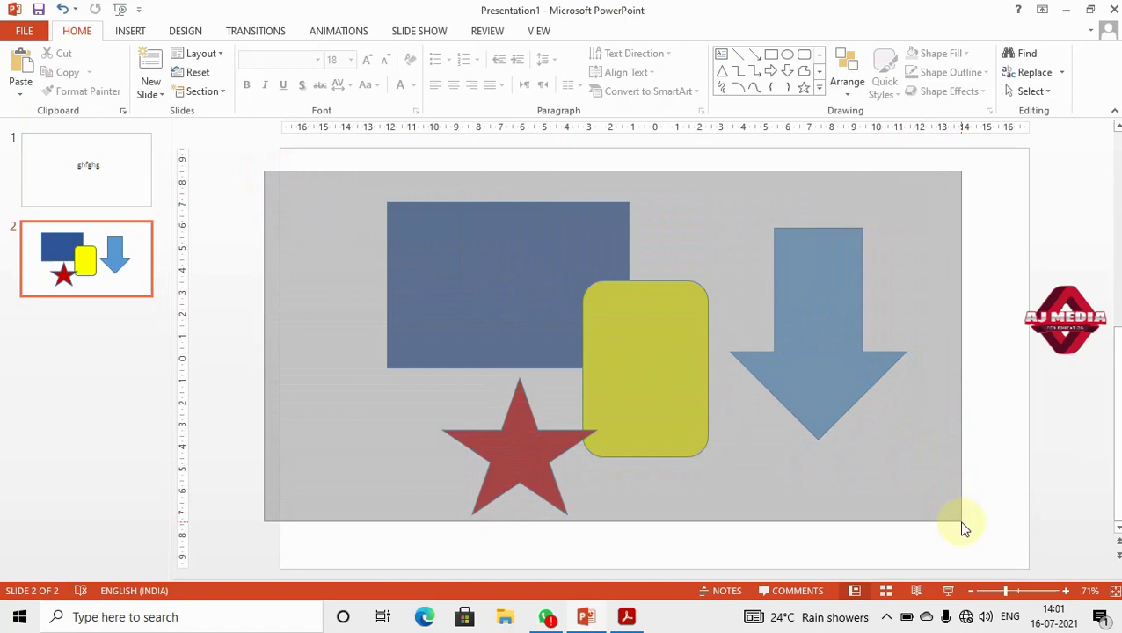
{"action": "left_click_drag", "start_coordinate": [963, 526], "coordinate": [963, 526]}
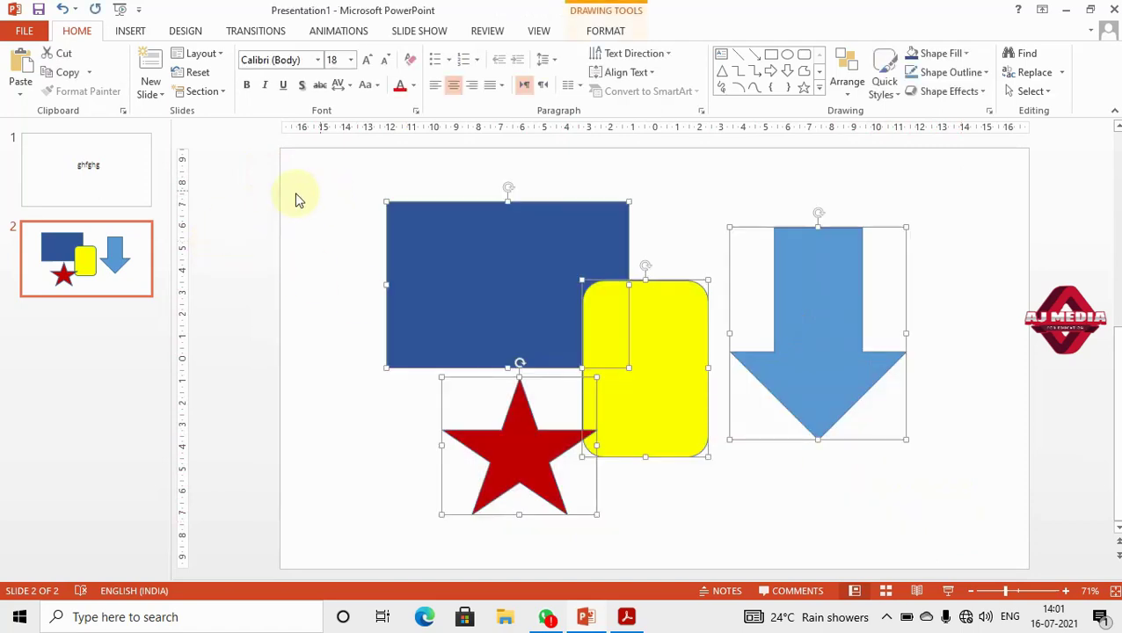
{"action": "left_click", "coordinate": [277, 171]}
{"action": "left_click_drag", "start_coordinate": [261, 160], "coordinate": [1014, 536]}
{"action": "left_click", "coordinate": [847, 88]}
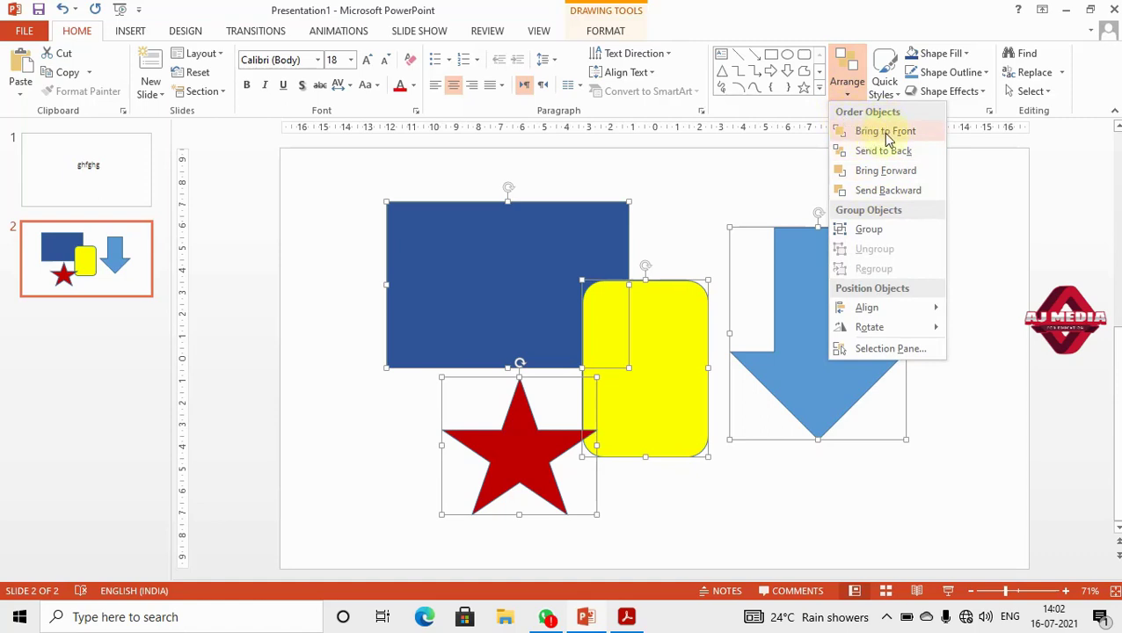
{"action": "left_click", "coordinate": [520, 305]}
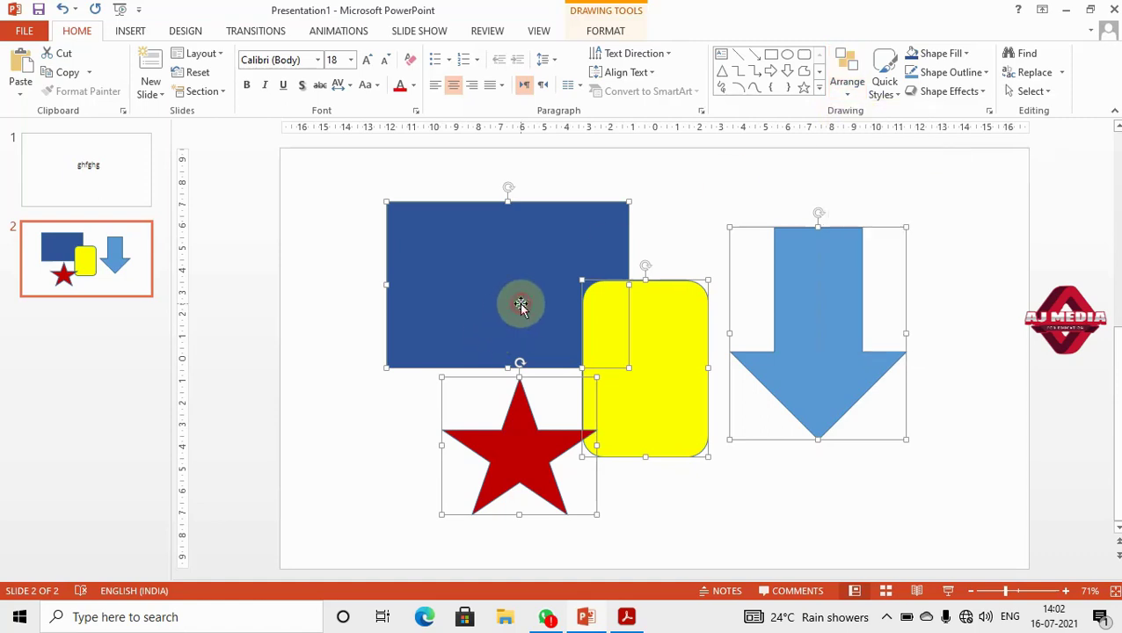
{"action": "left_click", "coordinate": [972, 346]}
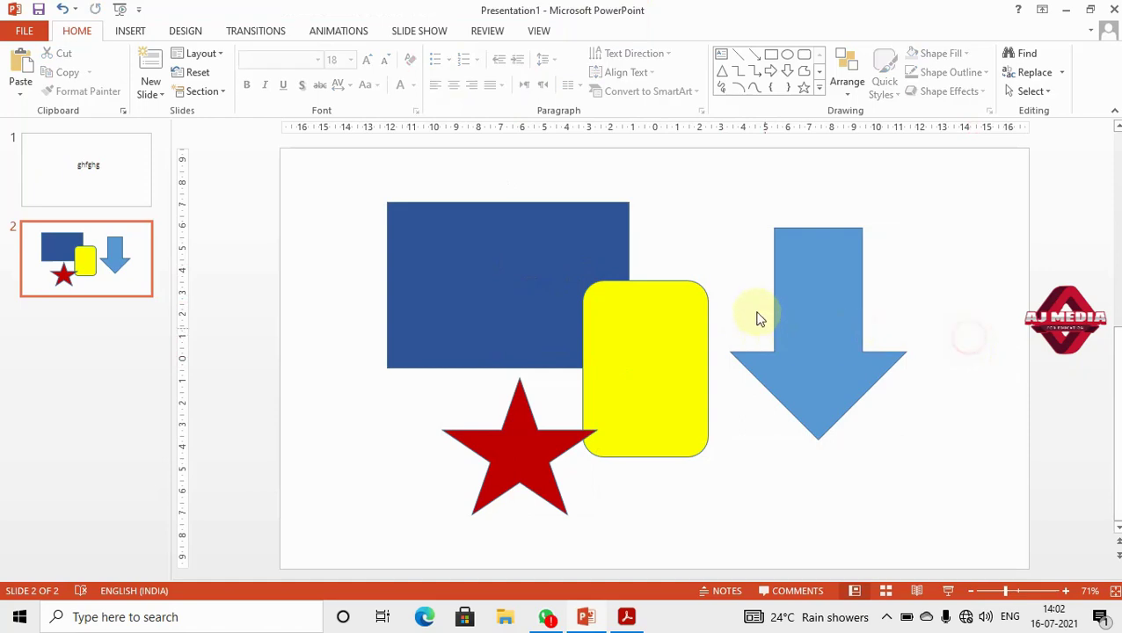
- Bring the blue rectangle to front, move the star up beneath it, then bring the star forward
{"action": "left_click", "coordinate": [630, 262]}
{"action": "left_click", "coordinate": [836, 93]}
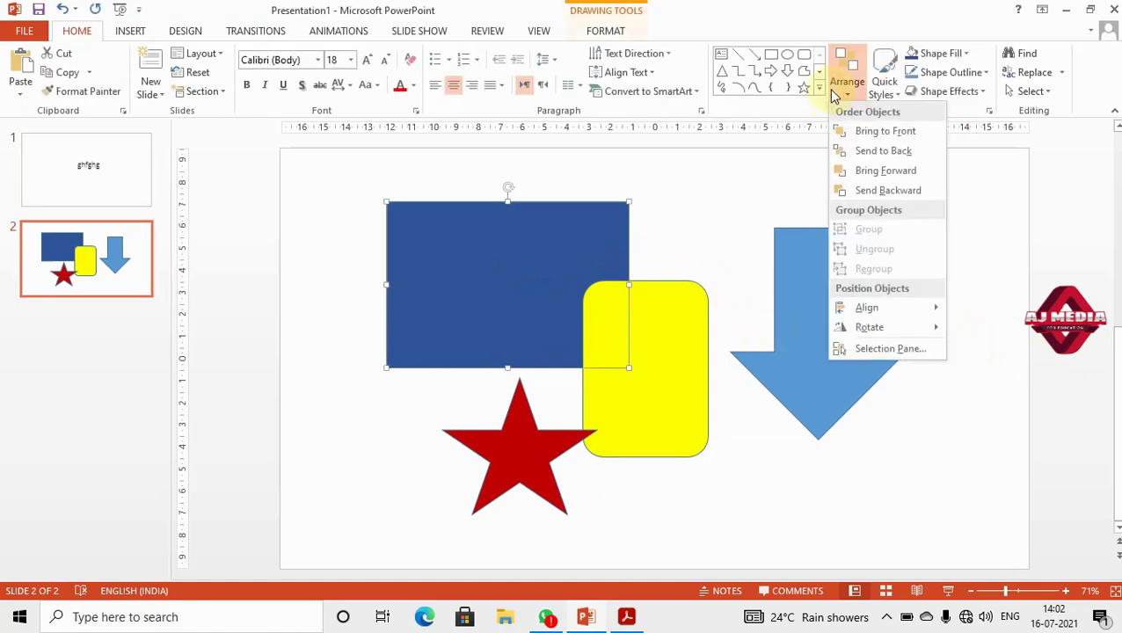
{"action": "left_click", "coordinate": [861, 133]}
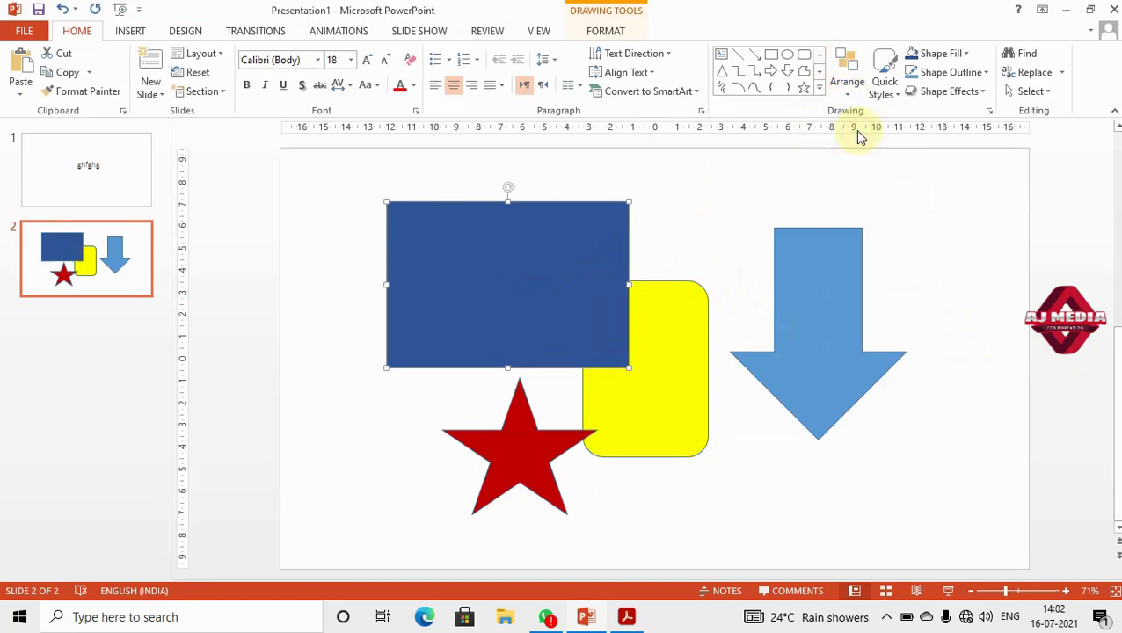
{"action": "left_click_drag", "start_coordinate": [534, 448], "coordinate": [522, 380]}
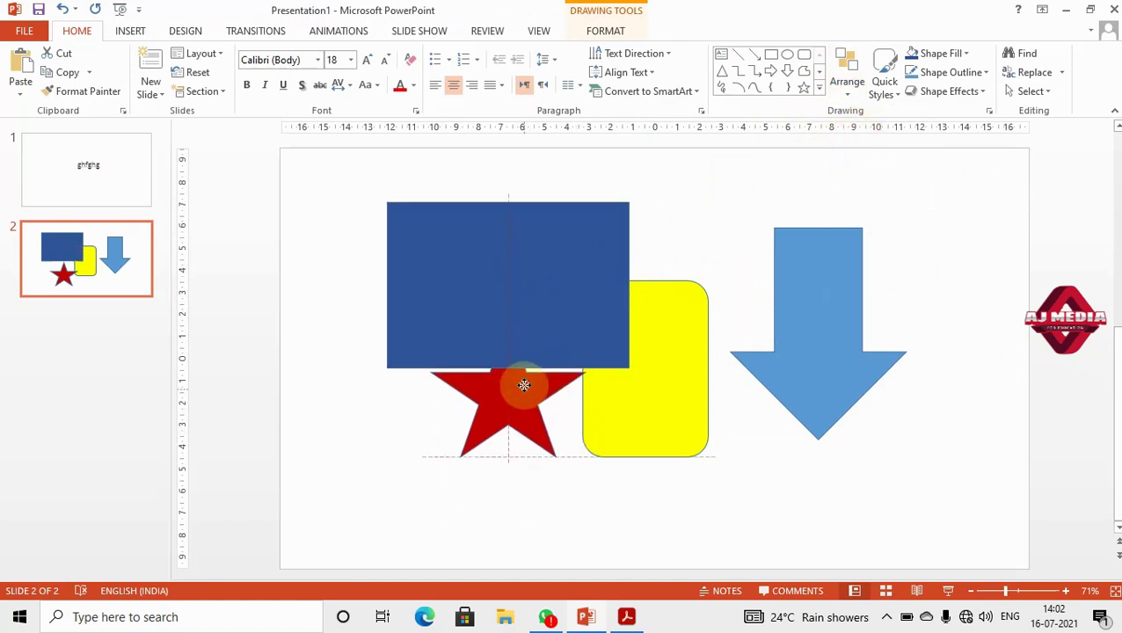
{"action": "left_click", "coordinate": [849, 88]}
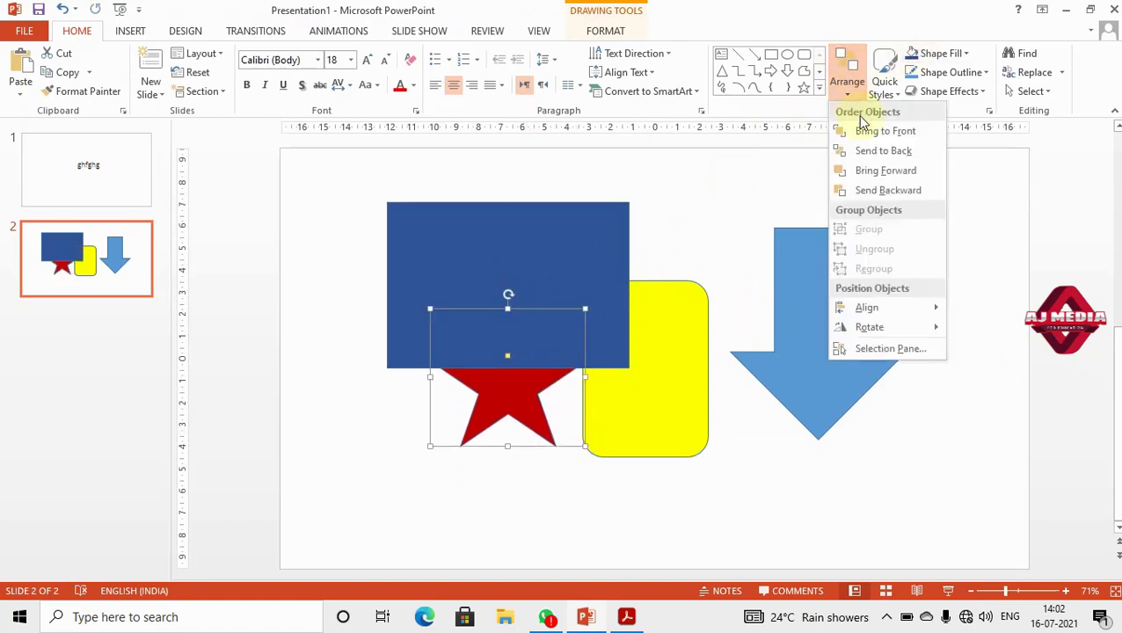
{"action": "left_click", "coordinate": [885, 137]}
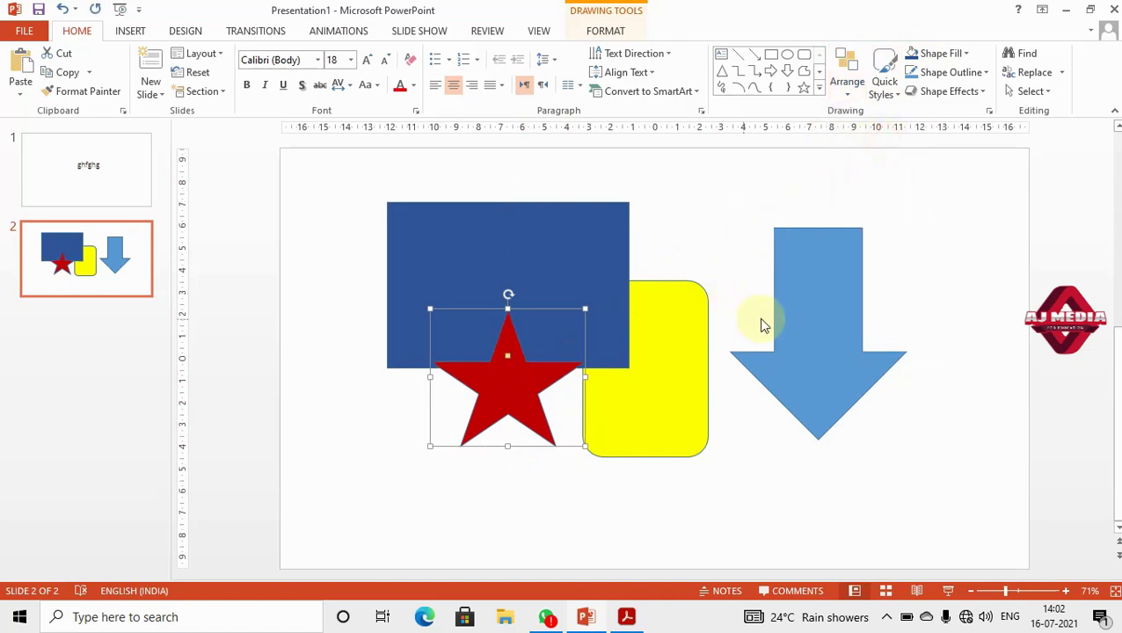
- Bring the yellow rounded rectangle to front and send the red star to the back
{"action": "left_click", "coordinate": [586, 255]}
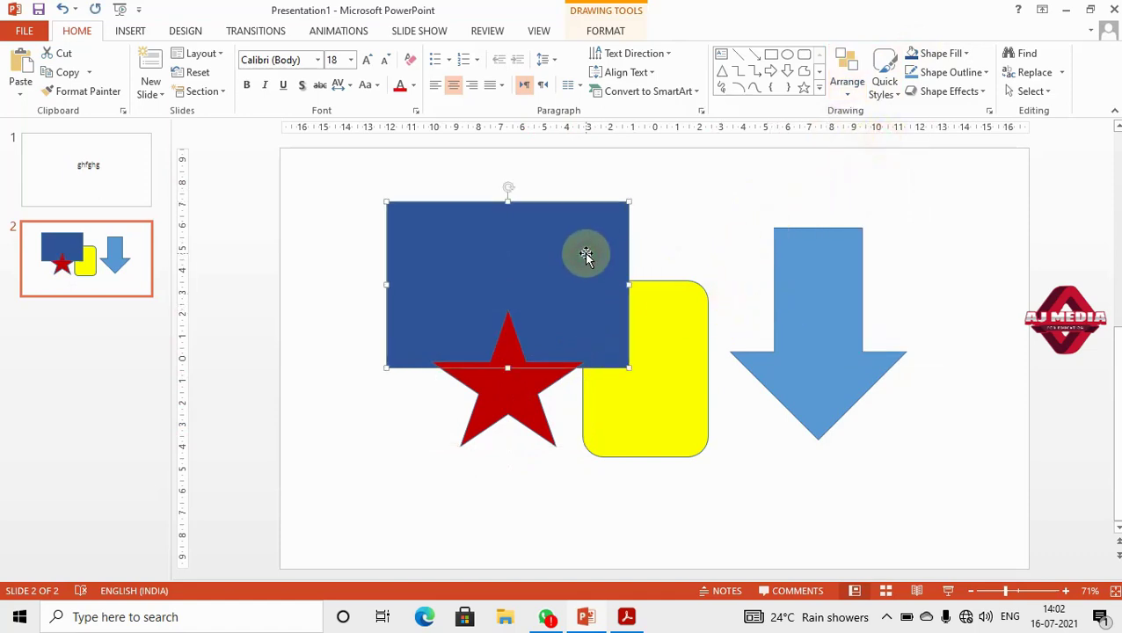
{"action": "left_click", "coordinate": [670, 383]}
{"action": "left_click", "coordinate": [848, 88]}
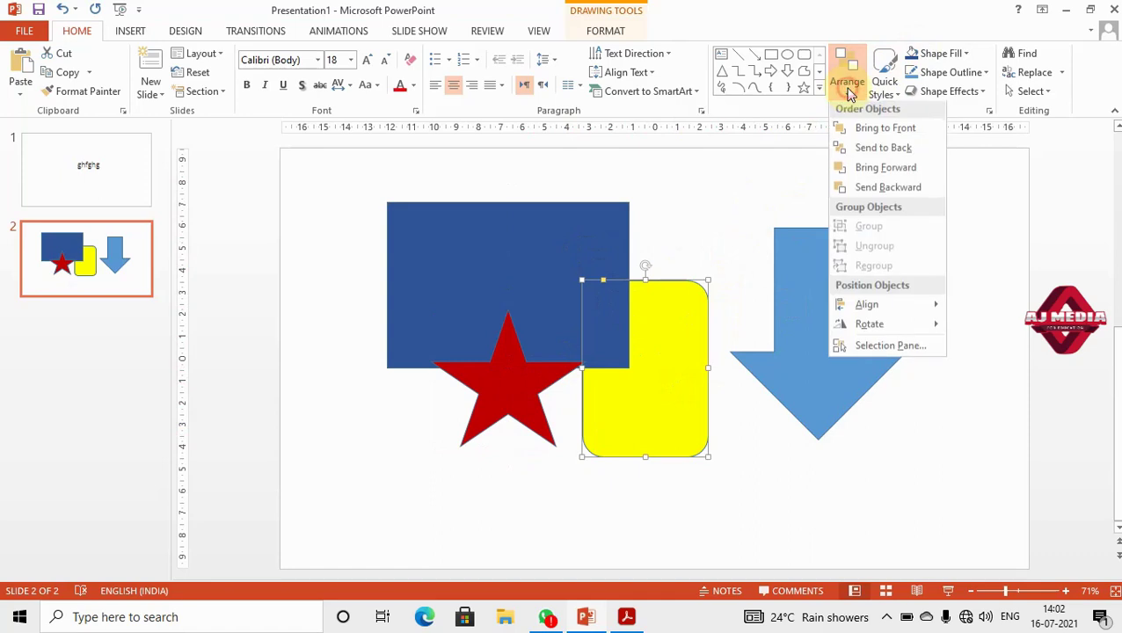
{"action": "left_click", "coordinate": [880, 128]}
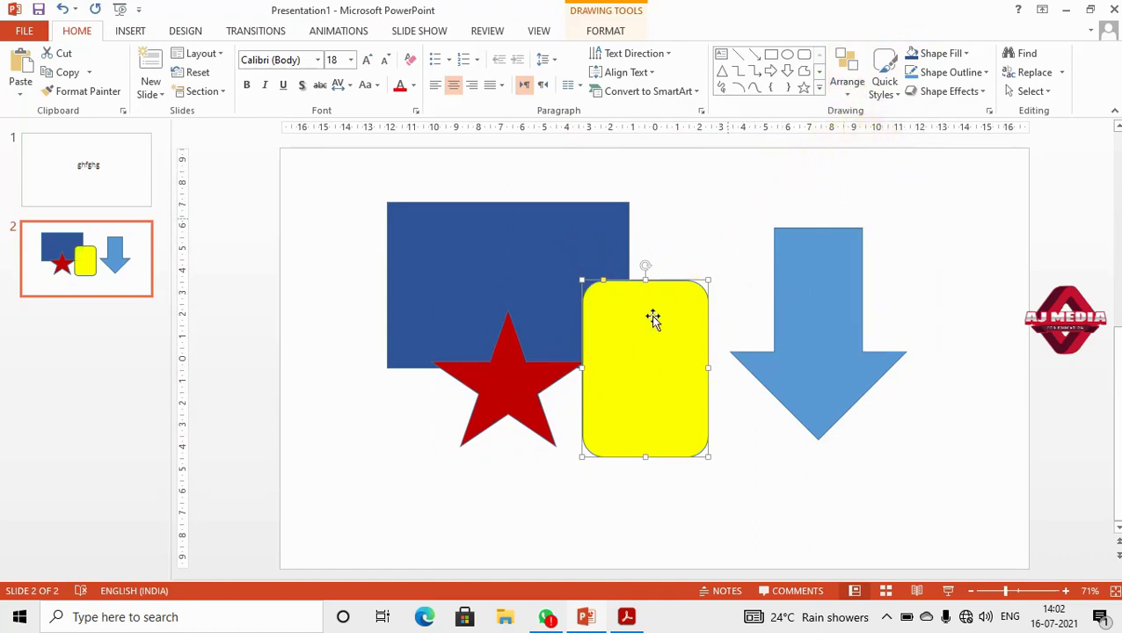
{"action": "left_click_drag", "start_coordinate": [486, 393], "coordinate": [487, 384]}
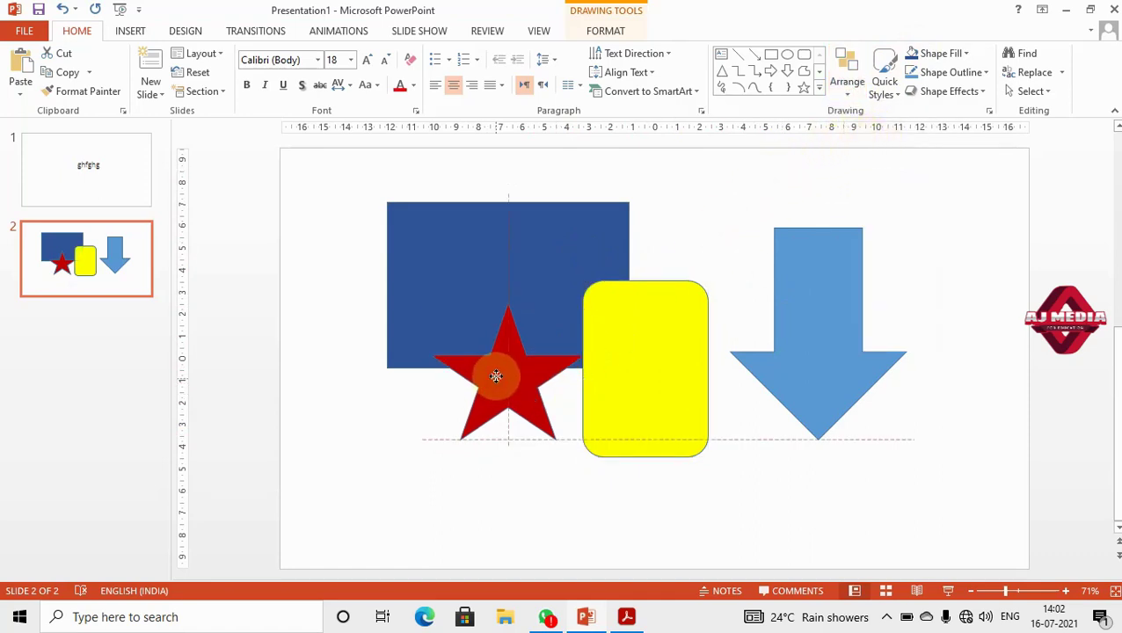
{"action": "left_click", "coordinate": [852, 93]}
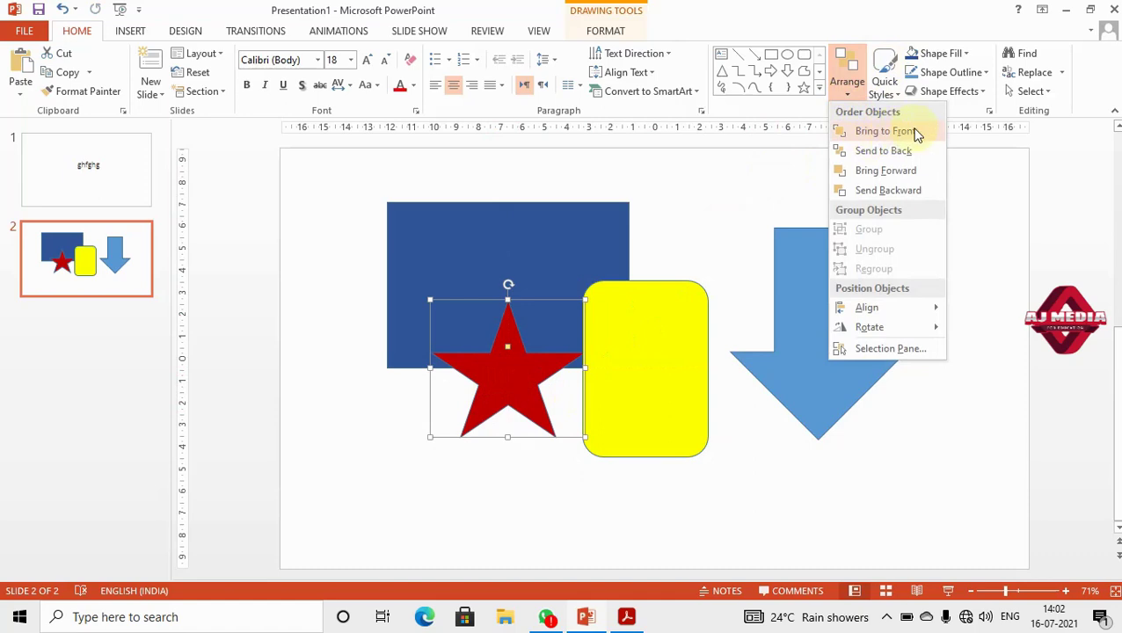
{"action": "left_click", "coordinate": [904, 152]}
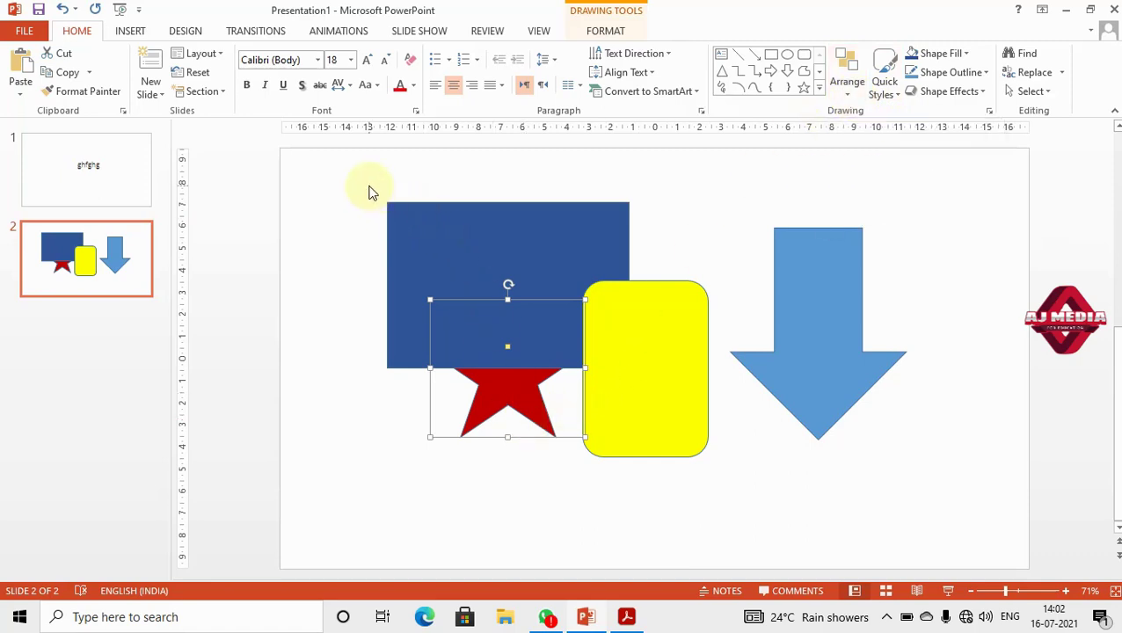
- Select the blue rectangle, red star and yellow rounded rectangle together
{"action": "left_click", "coordinate": [759, 205]}
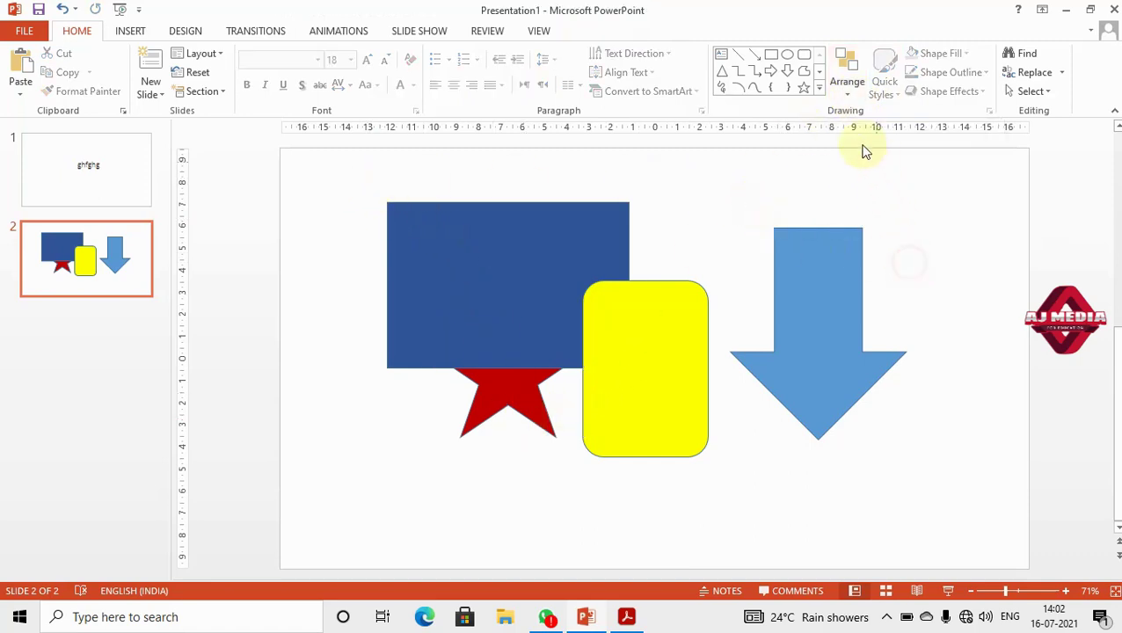
{"action": "left_click", "coordinate": [671, 322]}
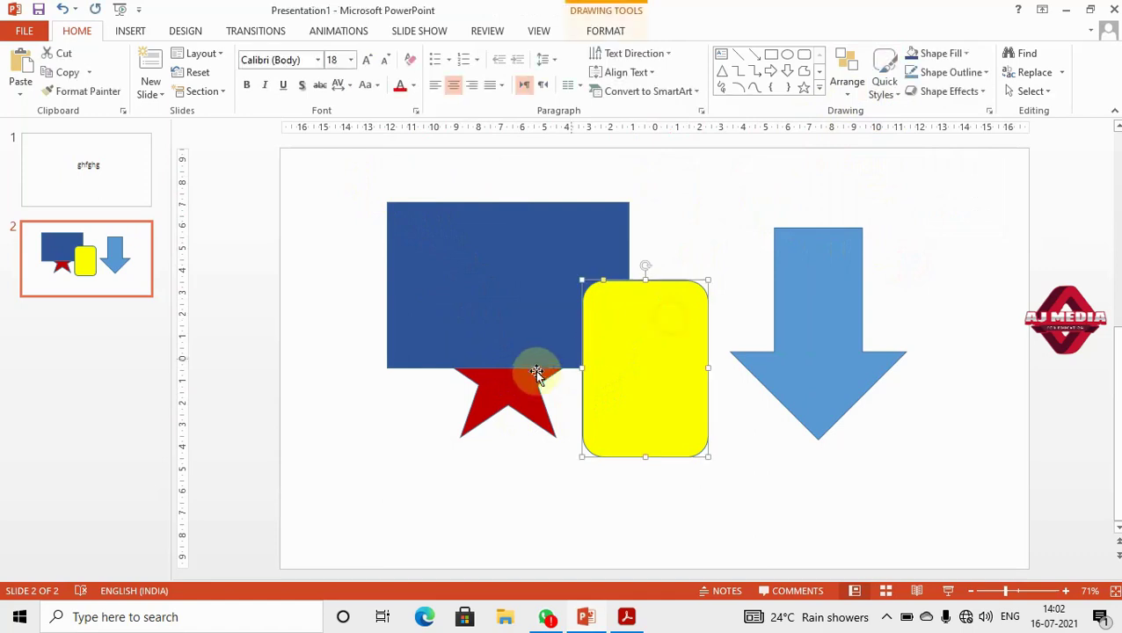
{"action": "left_click", "coordinate": [840, 97]}
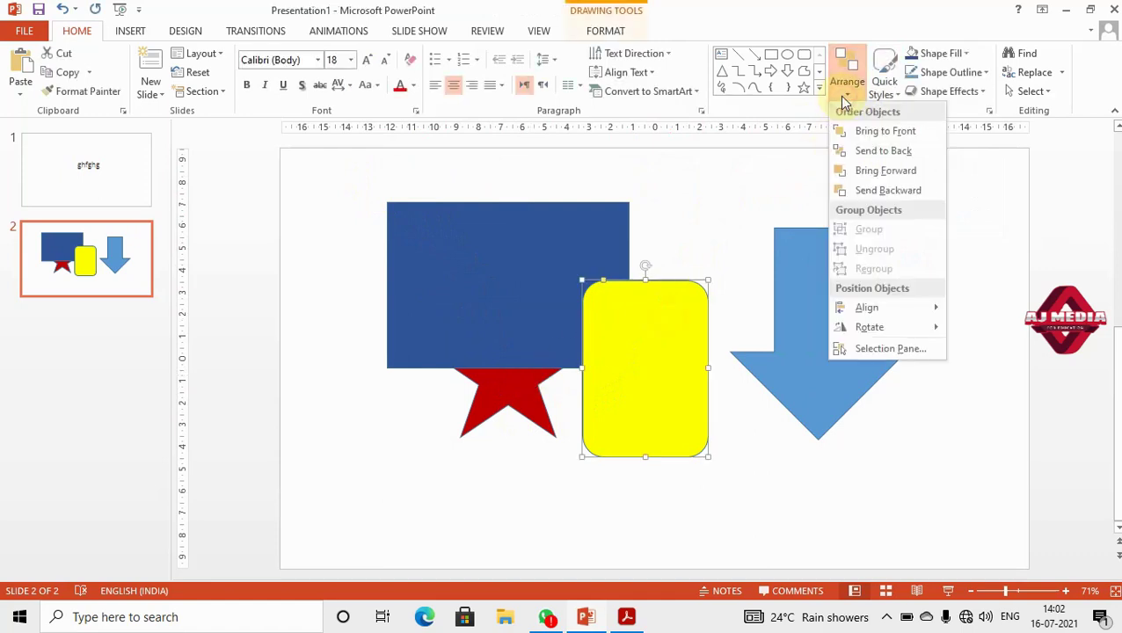
{"action": "left_click", "coordinate": [559, 246]}
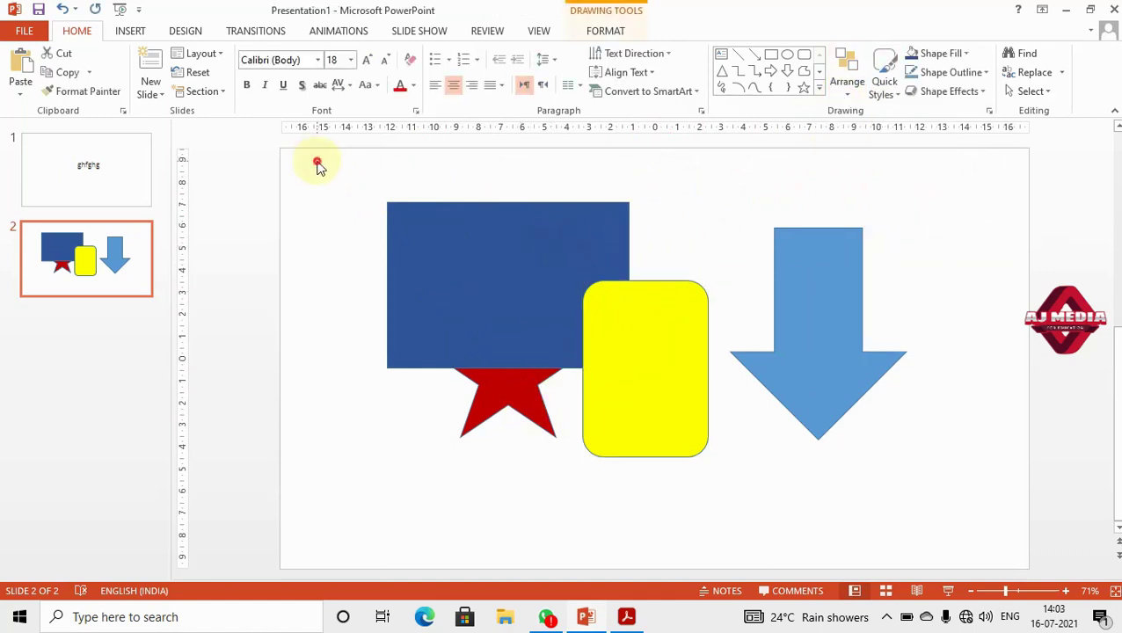
{"action": "left_click_drag", "start_coordinate": [319, 167], "coordinate": [735, 530]}
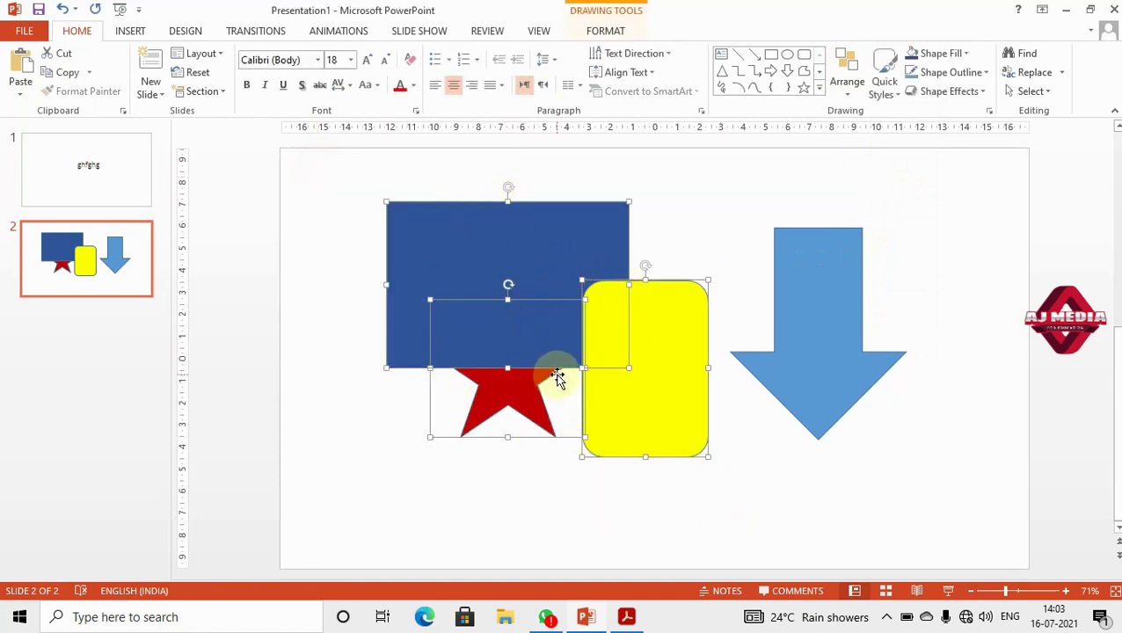
- Group the rectangle, star and yellow shape, shift the group slightly, then ungroup it
{"action": "left_click", "coordinate": [849, 99]}
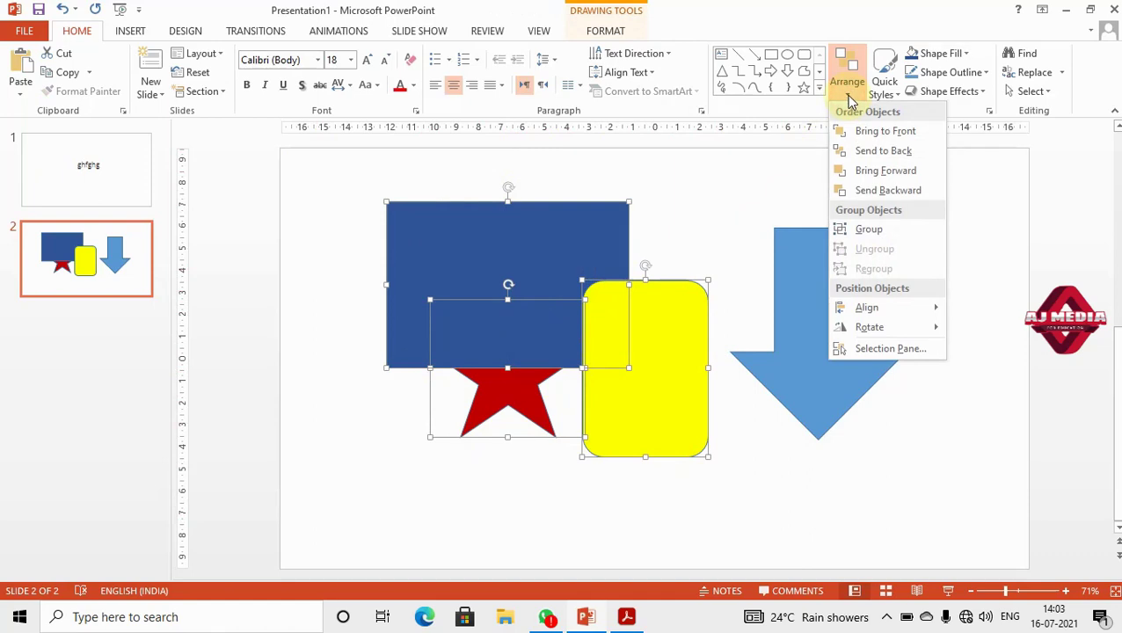
{"action": "left_click", "coordinate": [861, 236]}
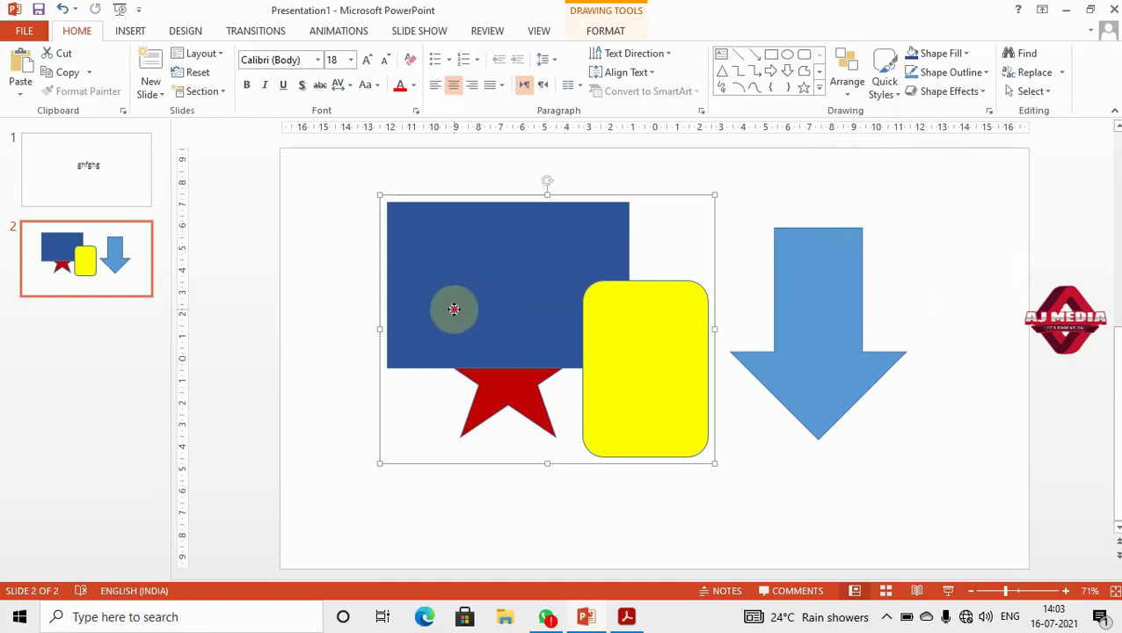
{"action": "left_click_drag", "start_coordinate": [451, 308], "coordinate": [413, 299]}
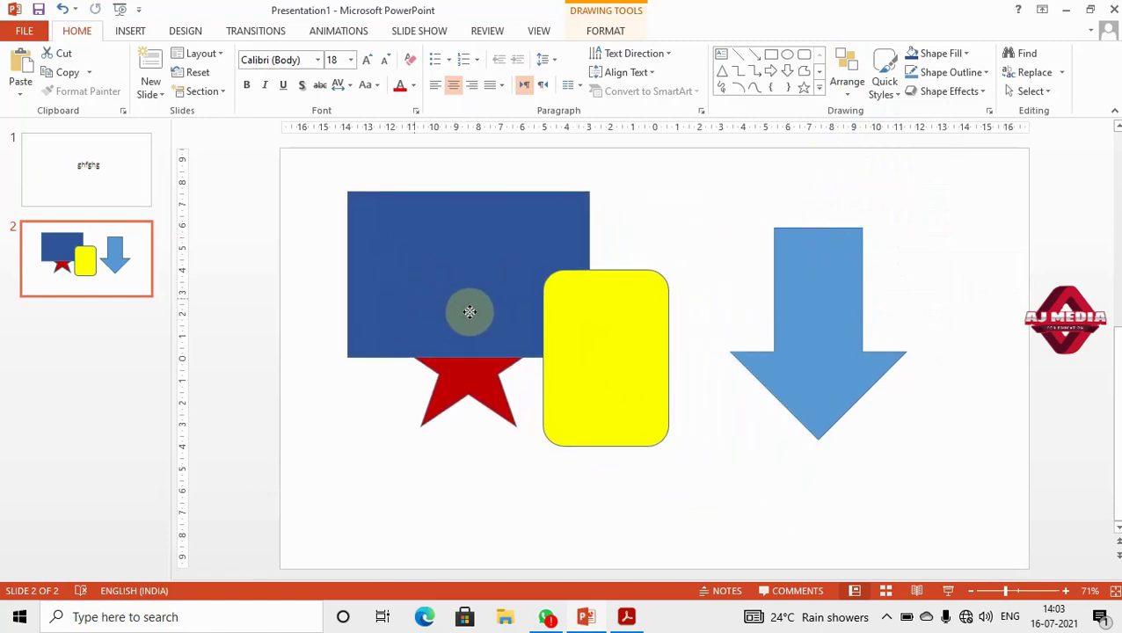
{"action": "left_click_drag", "start_coordinate": [412, 298], "coordinate": [462, 317]}
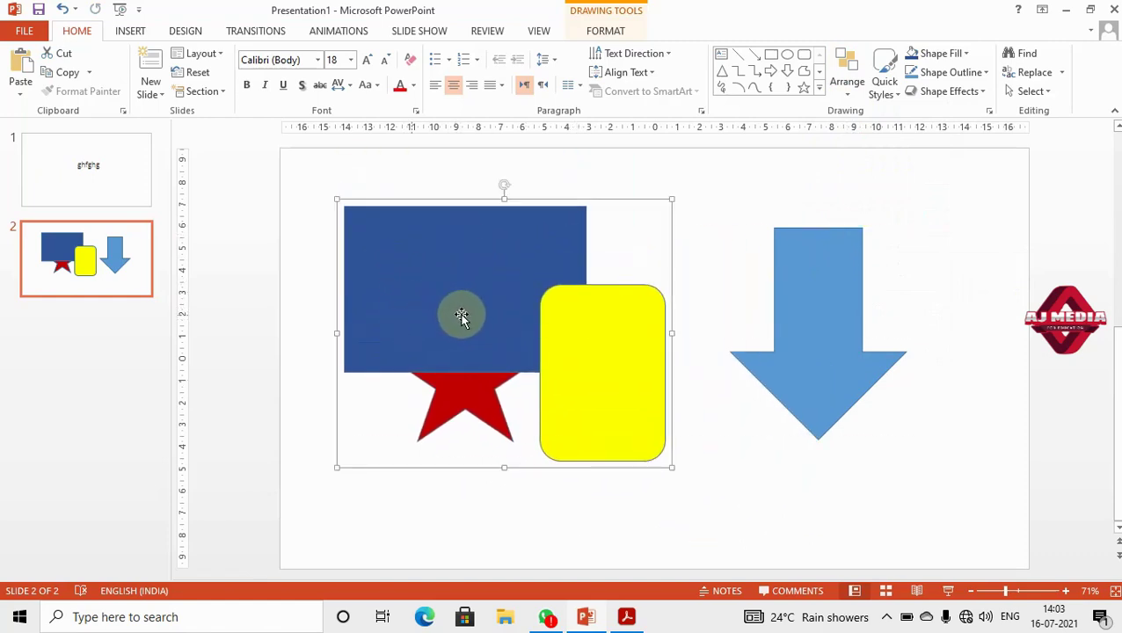
{"action": "left_click", "coordinate": [847, 97]}
{"action": "left_click", "coordinate": [908, 260]}
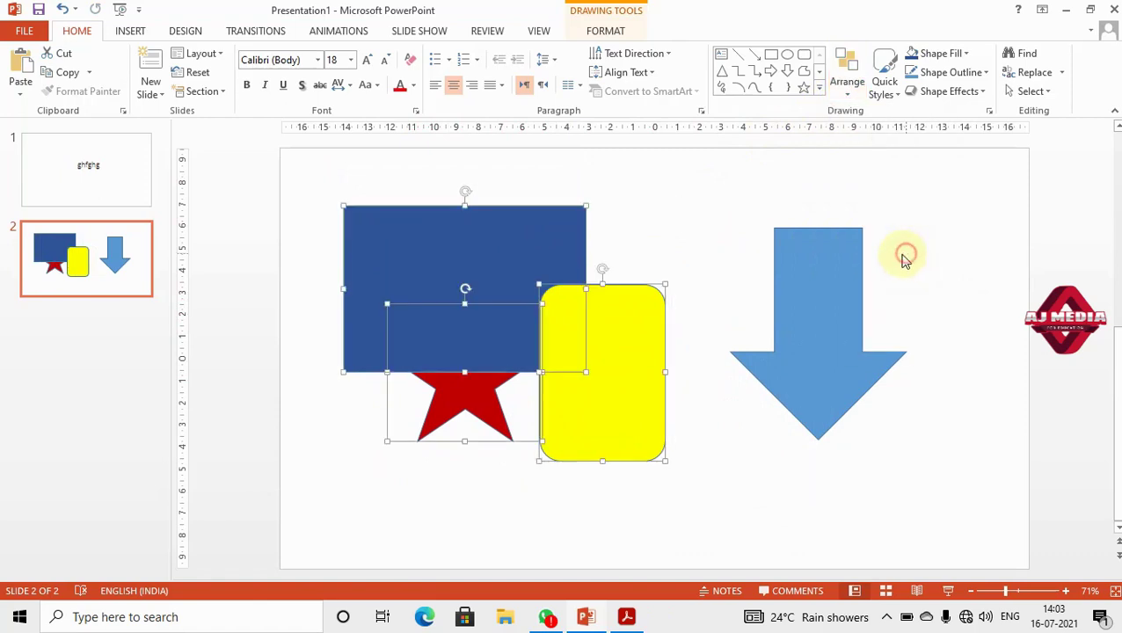
- Move the yellow rounded rectangle beside the arrow and the star below the blue rectangle
{"action": "left_click", "coordinate": [686, 239]}
{"action": "left_click_drag", "start_coordinate": [607, 326], "coordinate": [671, 296]}
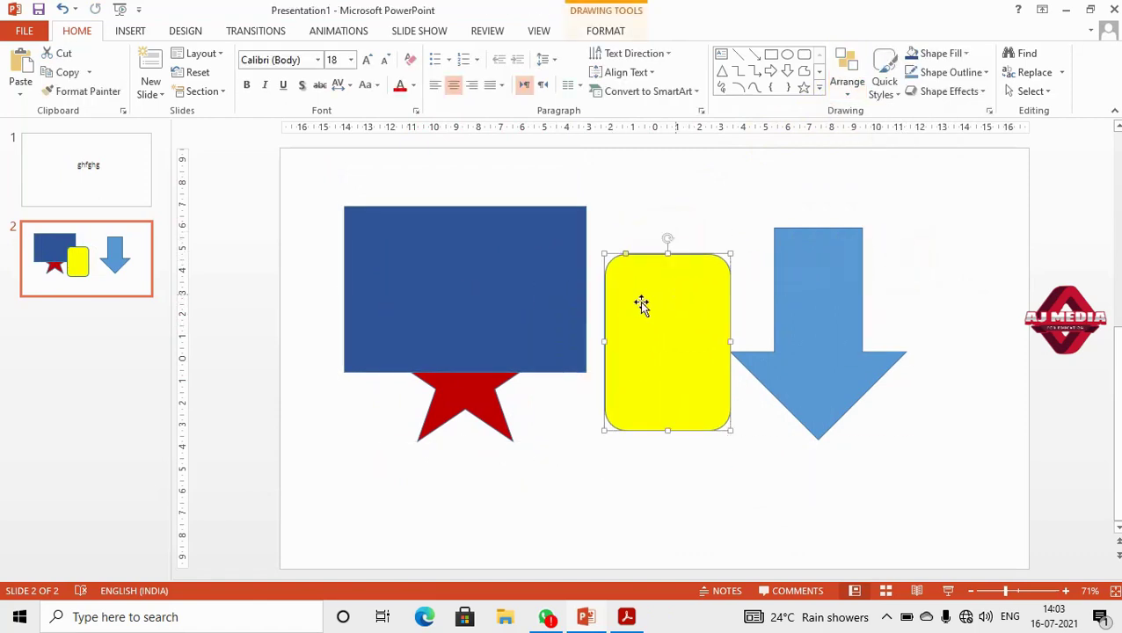
{"action": "left_click", "coordinate": [453, 430]}
{"action": "left_click_drag", "start_coordinate": [454, 430], "coordinate": [454, 526]}
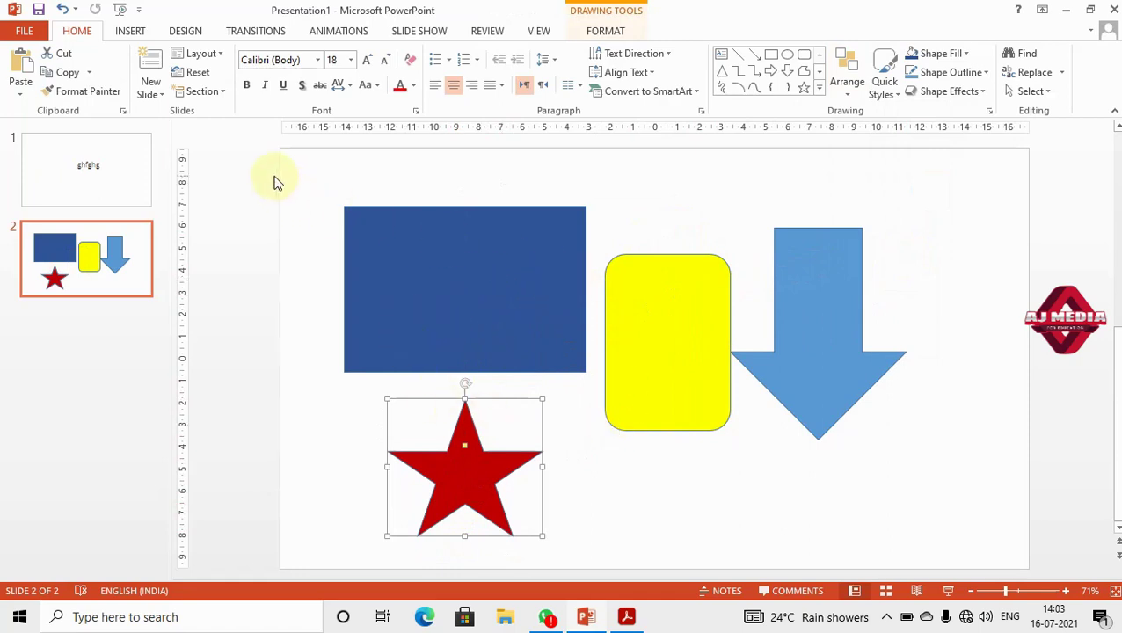
- Group all four shapes, then ungroup them again and deselect
{"action": "left_click_drag", "start_coordinate": [274, 177], "coordinate": [961, 556]}
{"action": "left_click", "coordinate": [848, 88]}
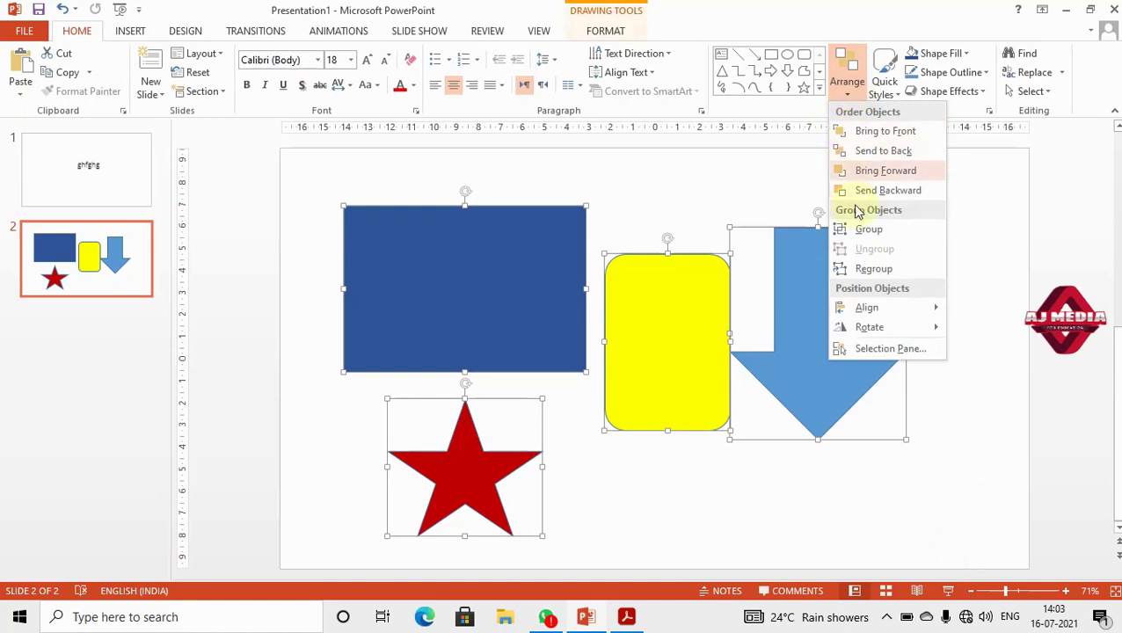
{"action": "left_click", "coordinate": [867, 217]}
{"action": "left_click", "coordinate": [846, 95]}
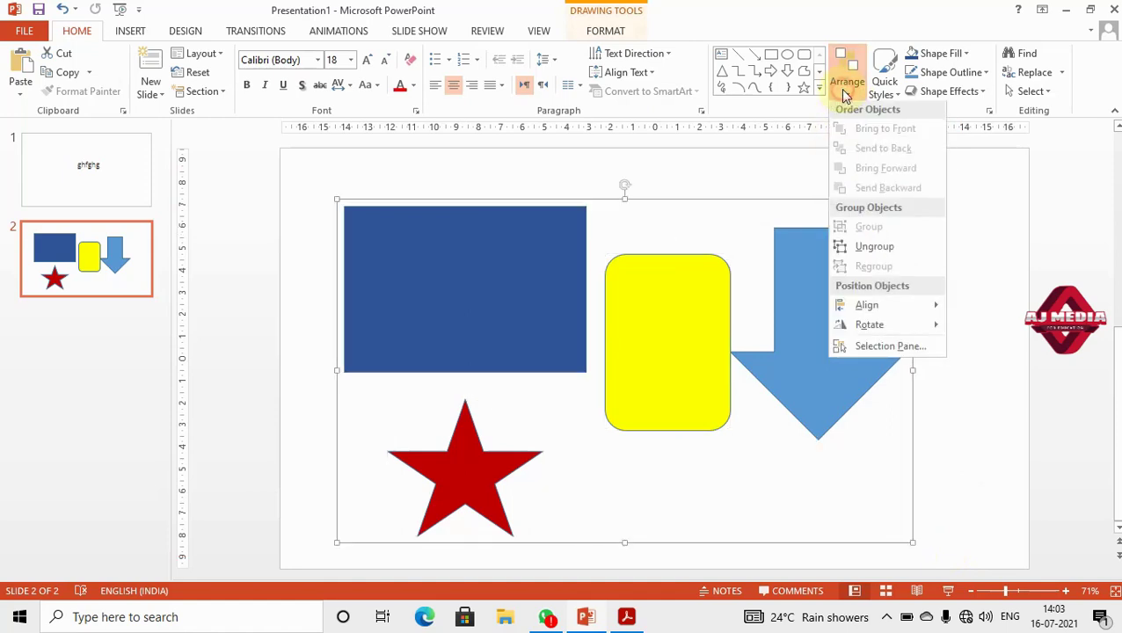
{"action": "left_click", "coordinate": [846, 248]}
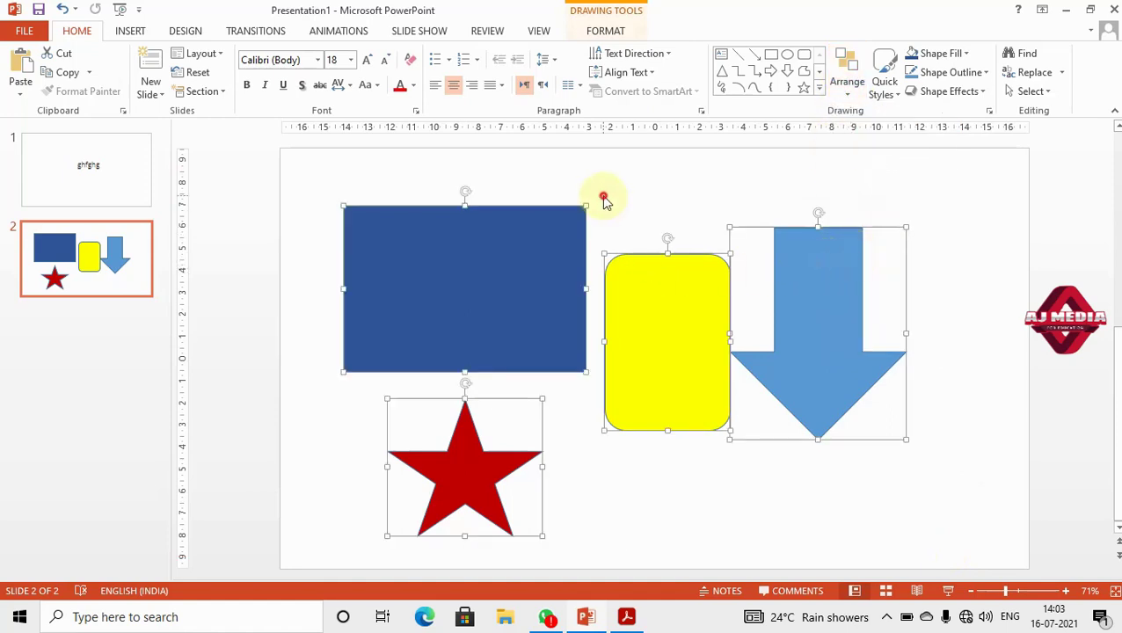
{"action": "left_click", "coordinate": [603, 196]}
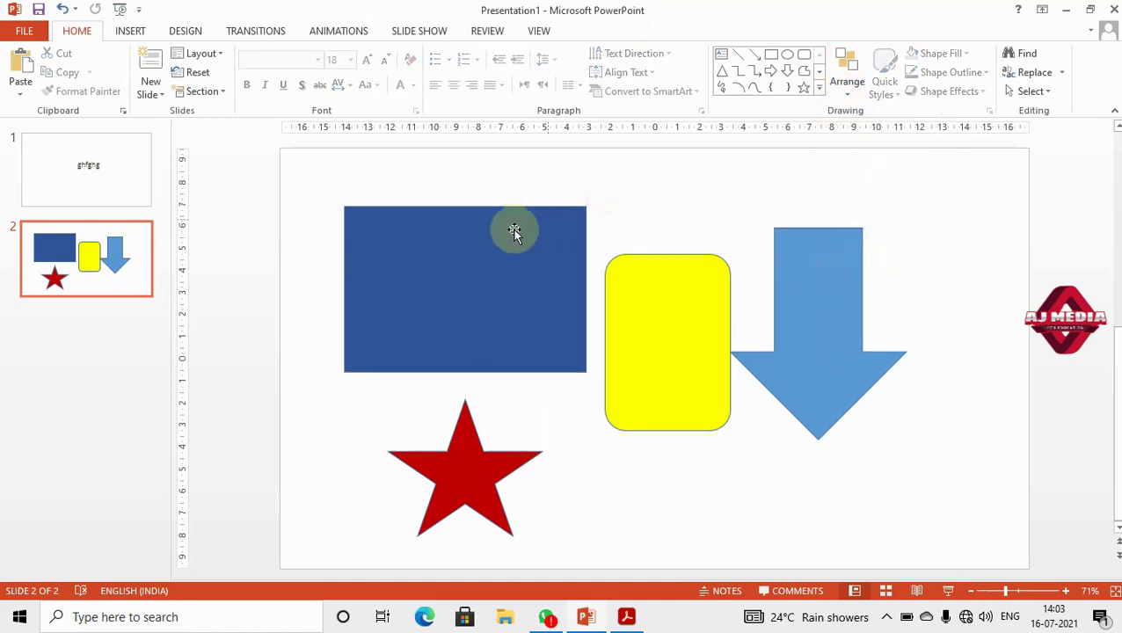
{"action": "left_click", "coordinate": [847, 94]}
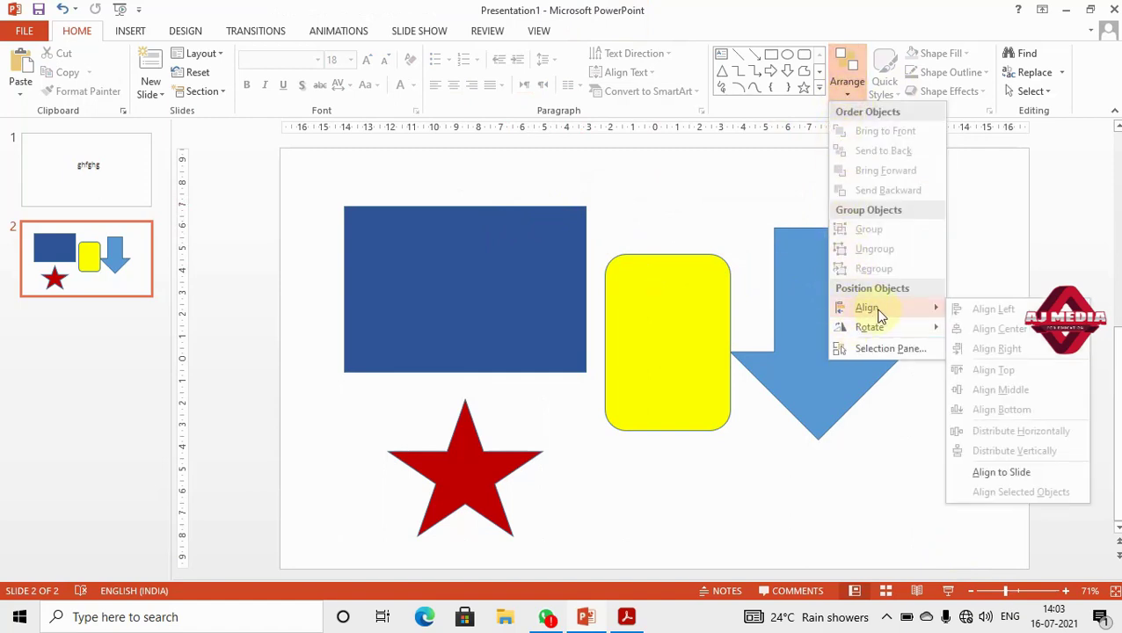
- Select the rectangle, yellow rounded rectangle, arrow and star, and align them left
{"action": "left_click", "coordinate": [491, 295]}
{"action": "left_click", "coordinate": [471, 284]}
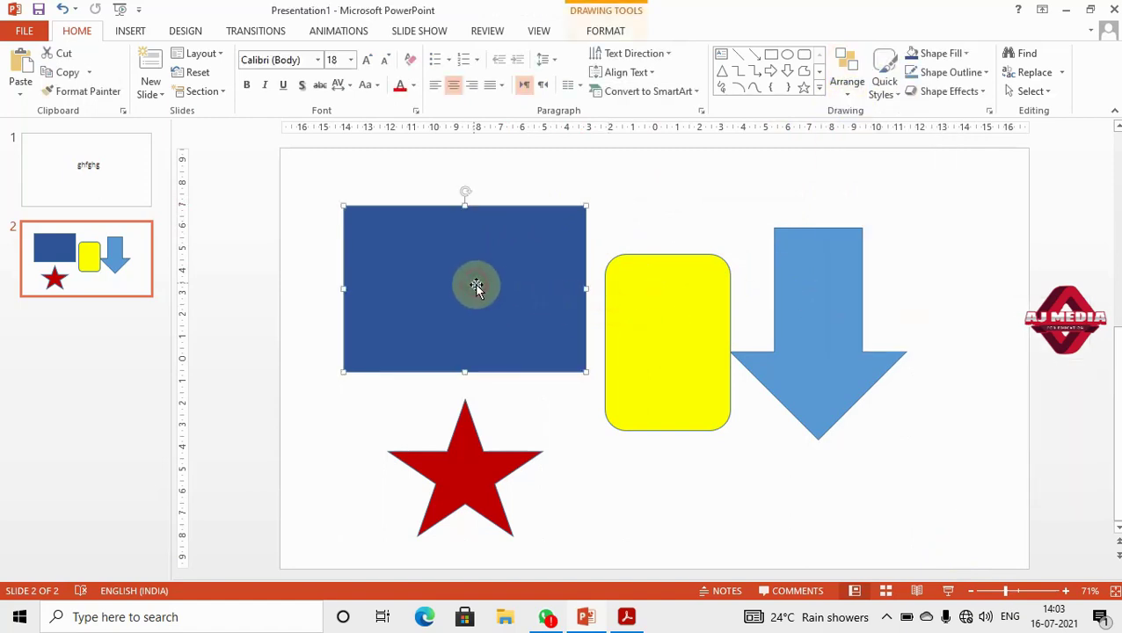
{"action": "left_click", "coordinate": [651, 332], "text": "shift"}
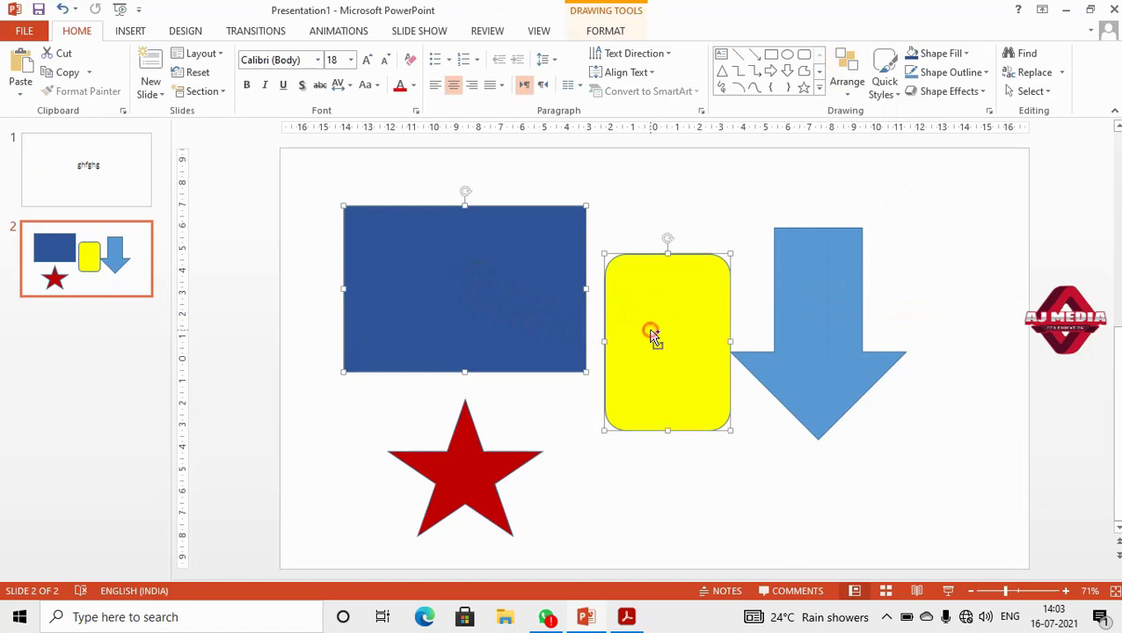
{"action": "left_click", "coordinate": [856, 275], "text": "shift"}
{"action": "left_click", "coordinate": [487, 473], "text": "shift"}
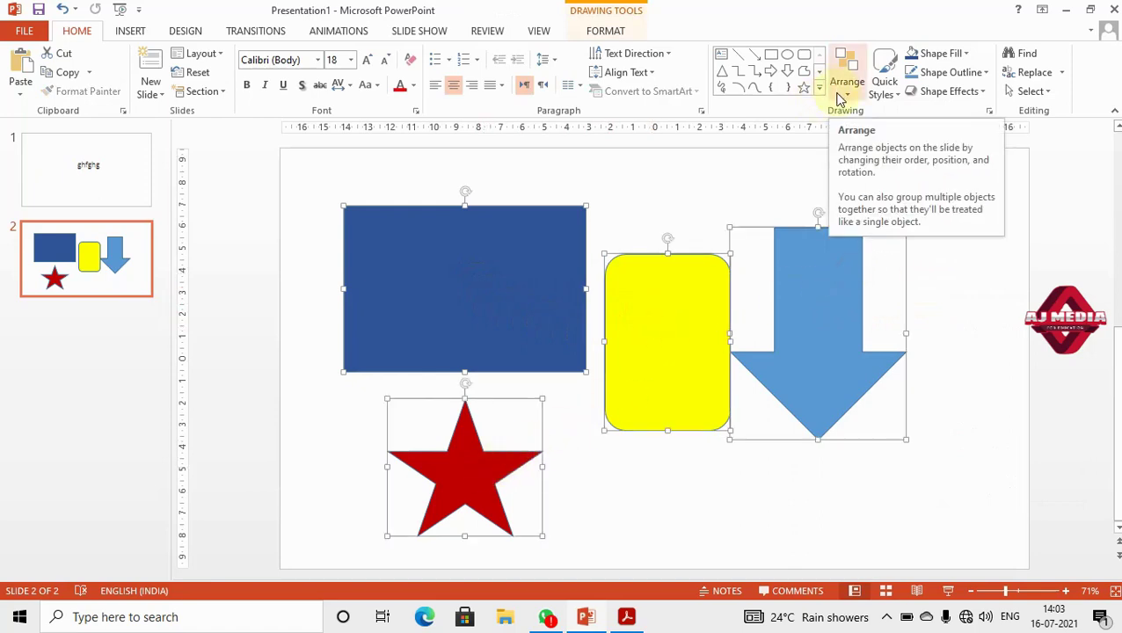
{"action": "left_click", "coordinate": [862, 103]}
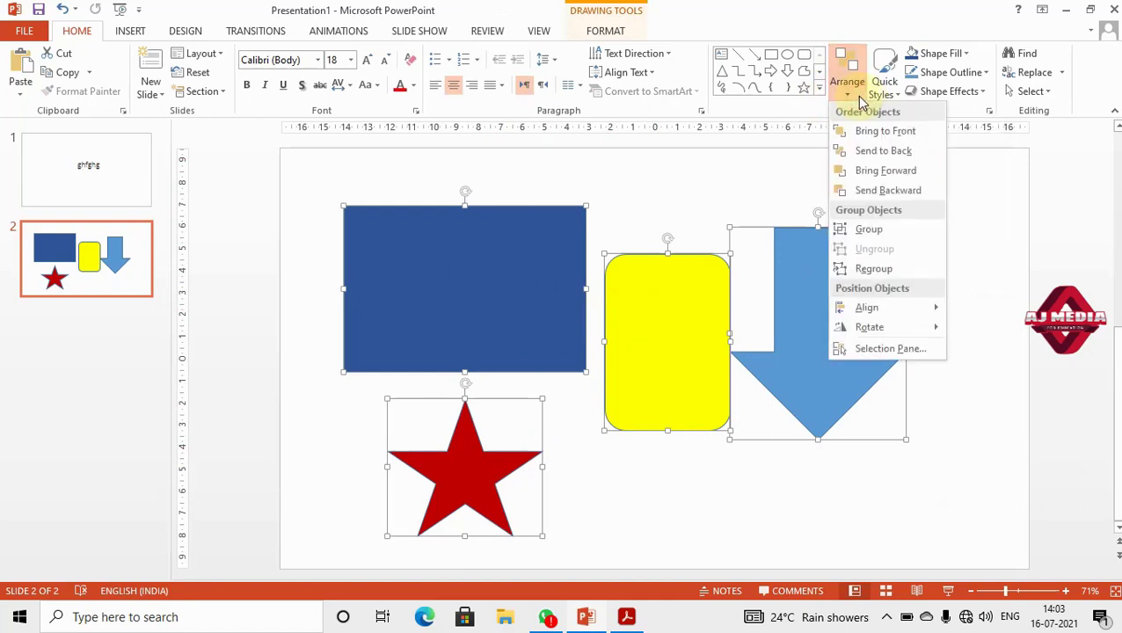
{"action": "mouse_move", "coordinate": [880, 308]}
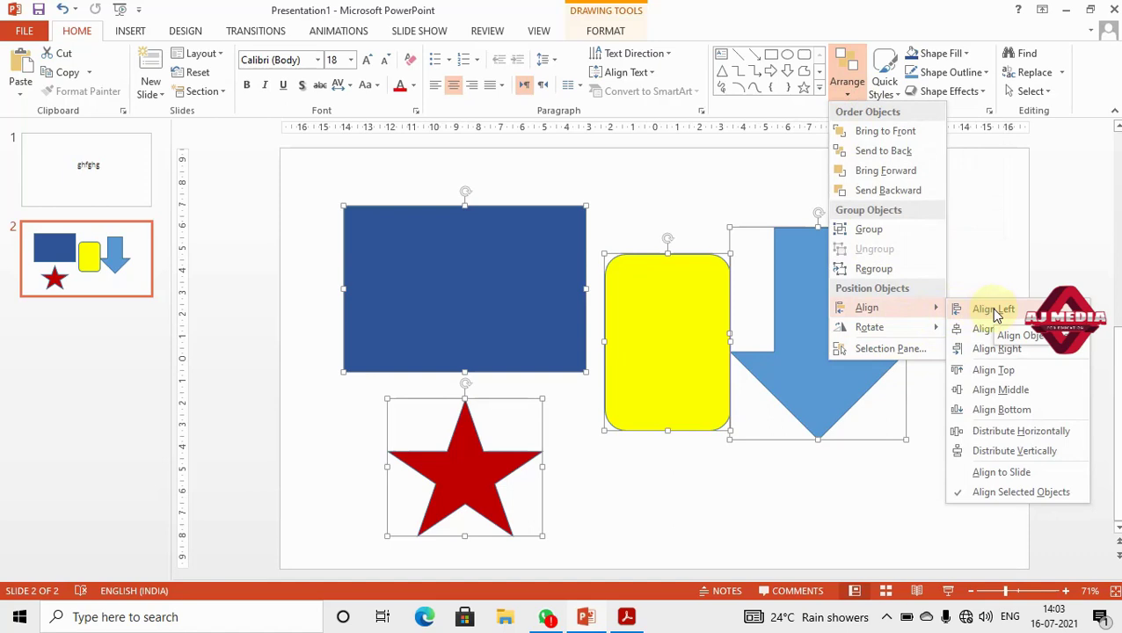
{"action": "left_click", "coordinate": [994, 309]}
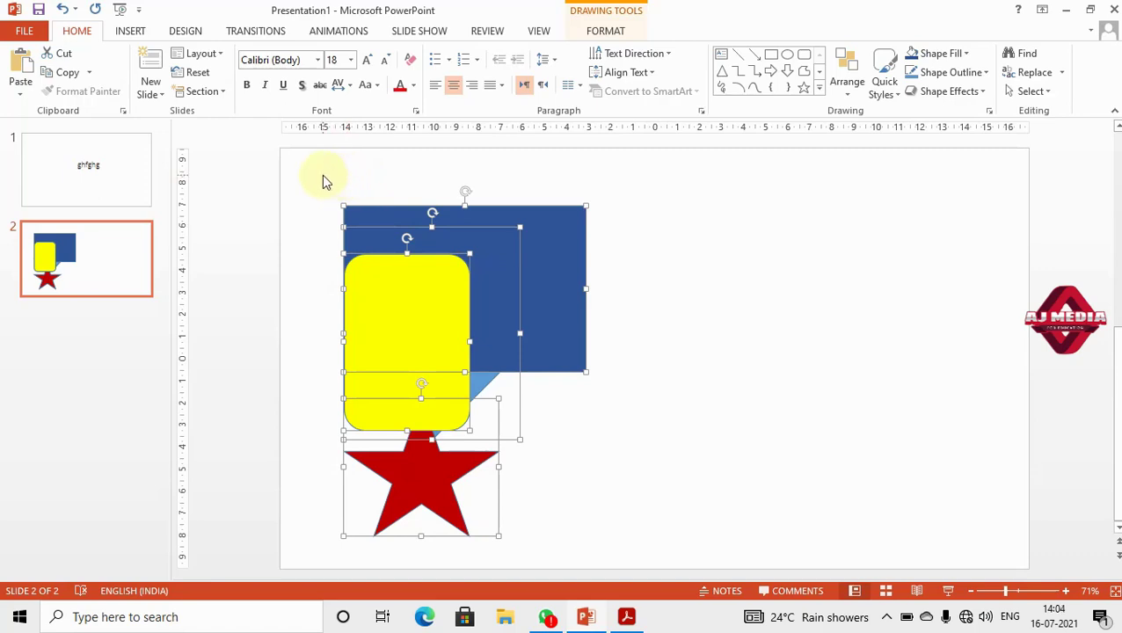
{"action": "left_click", "coordinate": [847, 86]}
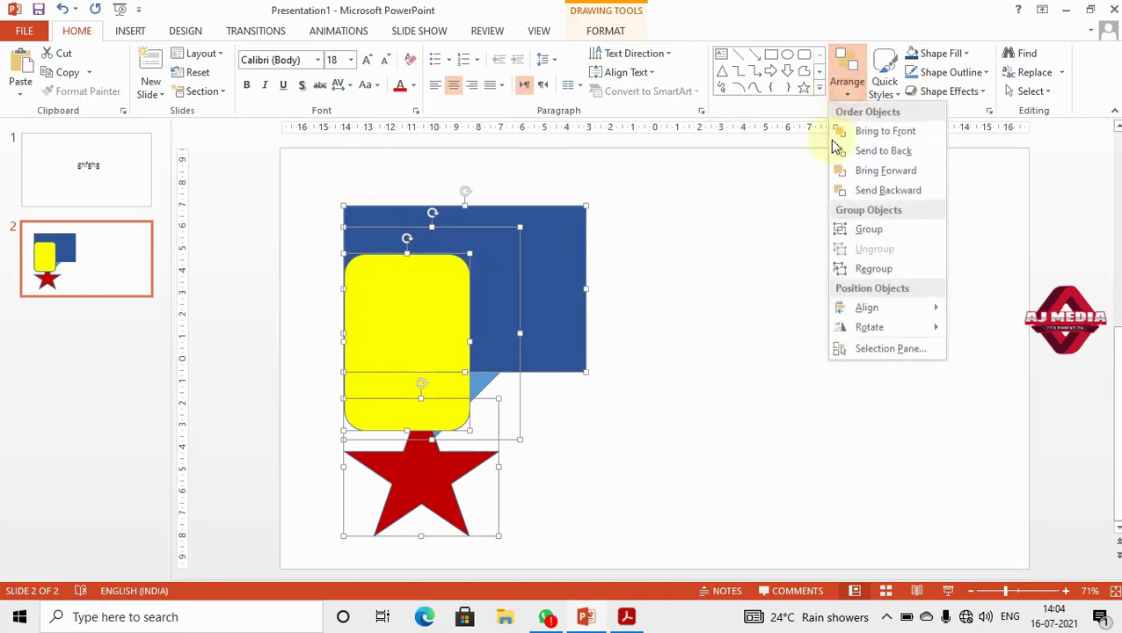
{"action": "mouse_move", "coordinate": [867, 308]}
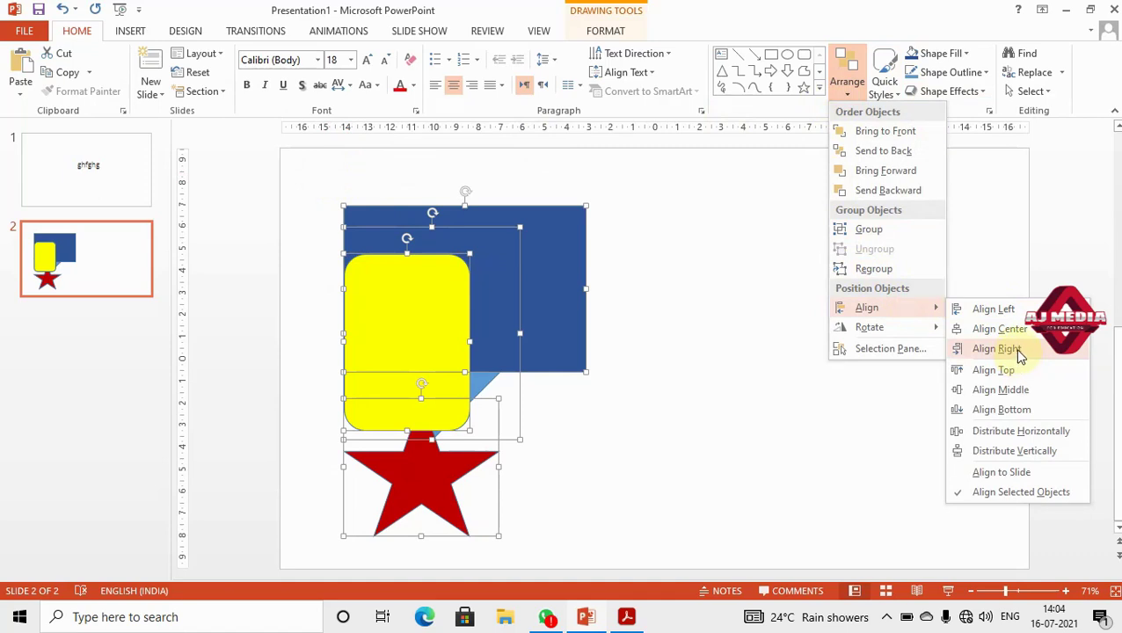
- Align the selected shapes right, then along their tops, then along their bottoms
{"action": "left_click", "coordinate": [1021, 355]}
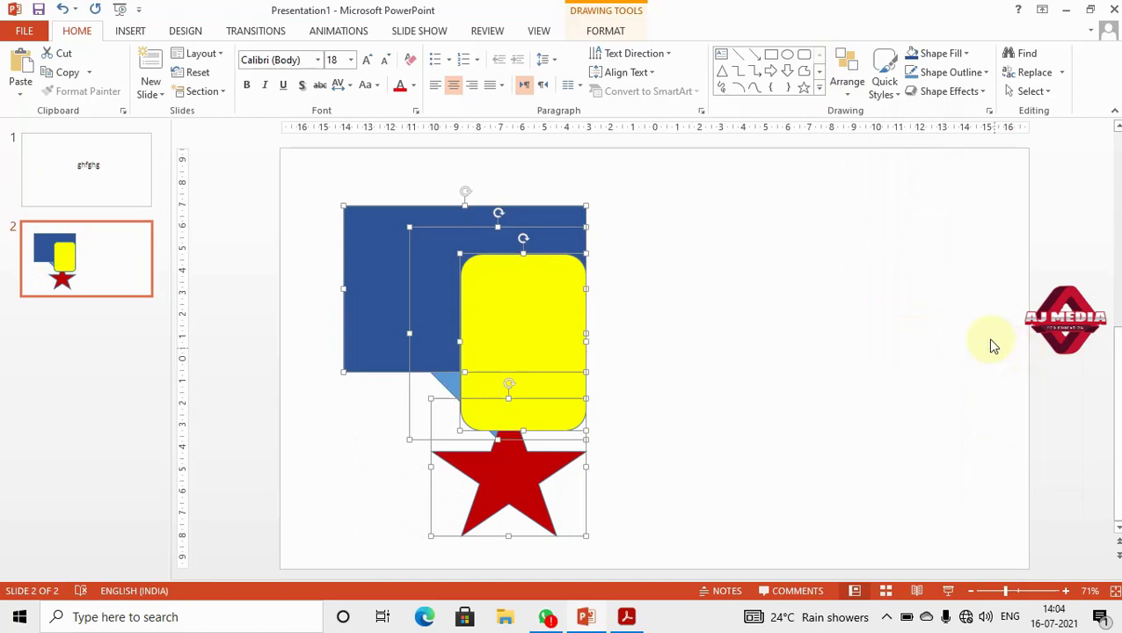
{"action": "left_click", "coordinate": [844, 88]}
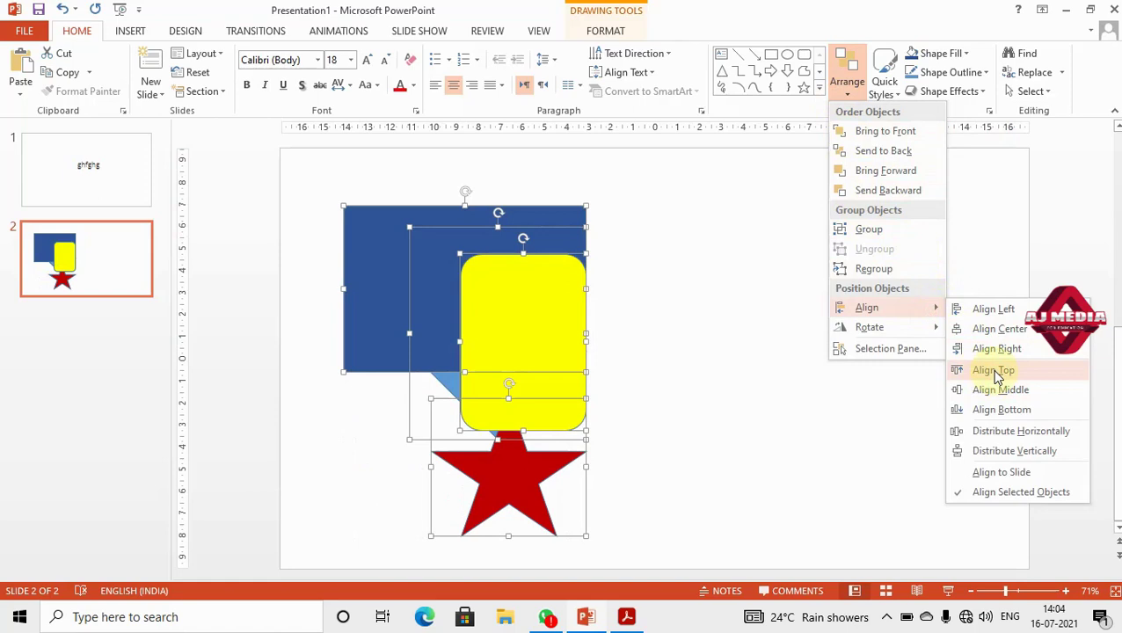
{"action": "left_click", "coordinate": [994, 371]}
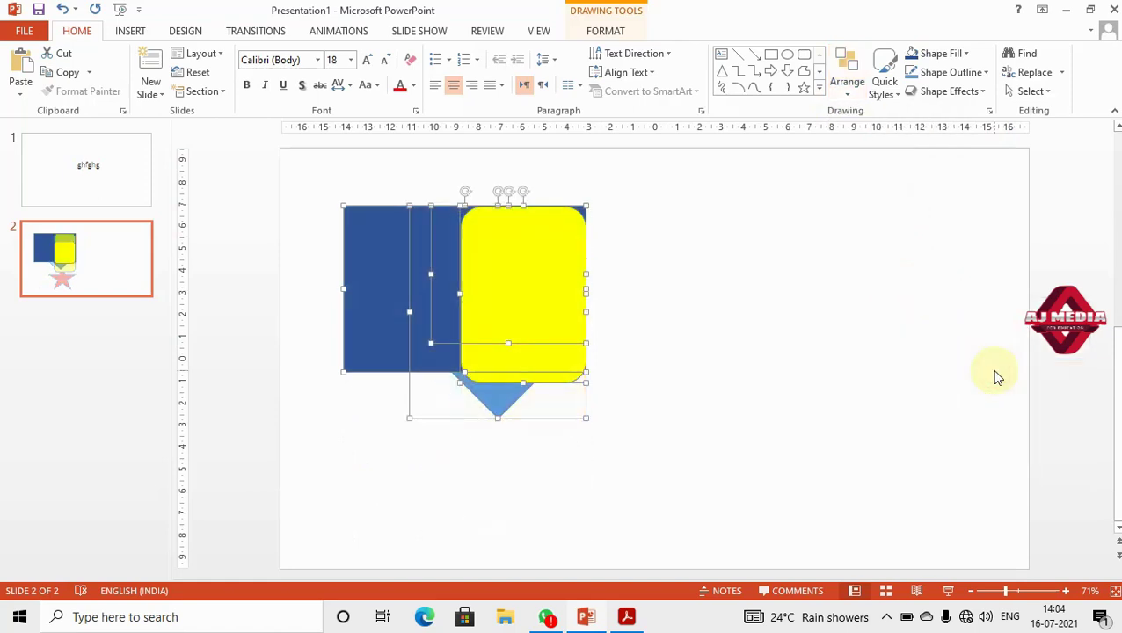
{"action": "left_click", "coordinate": [843, 83]}
{"action": "mouse_move", "coordinate": [866, 308]}
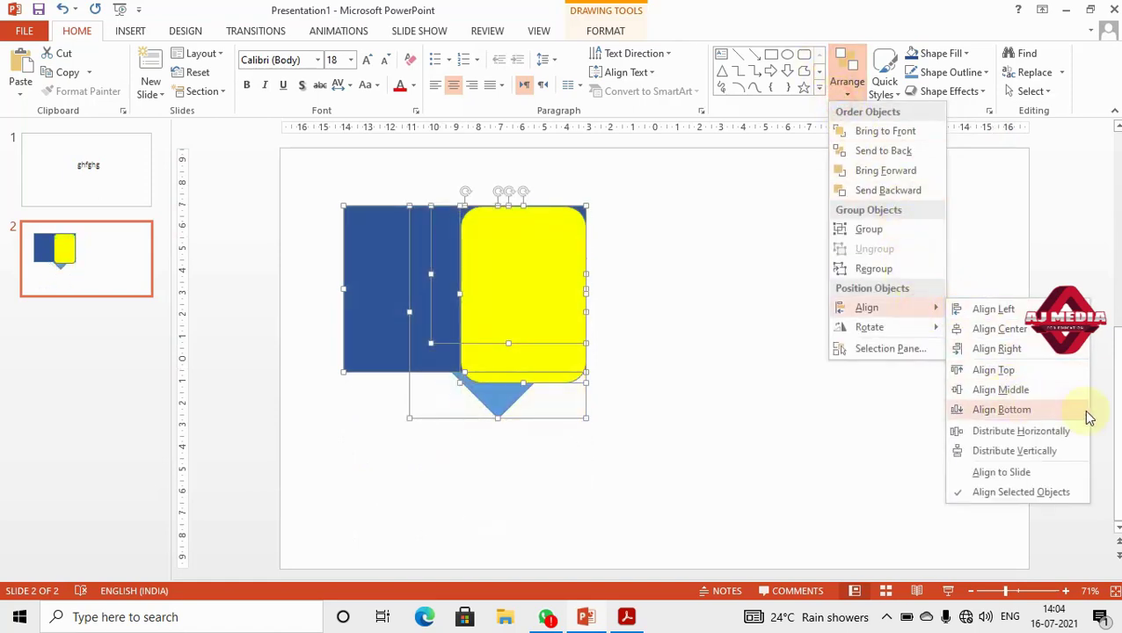
{"action": "left_click", "coordinate": [1011, 411]}
- Align the shapes on a common middle line and move them right and up
{"action": "left_click", "coordinate": [842, 85]}
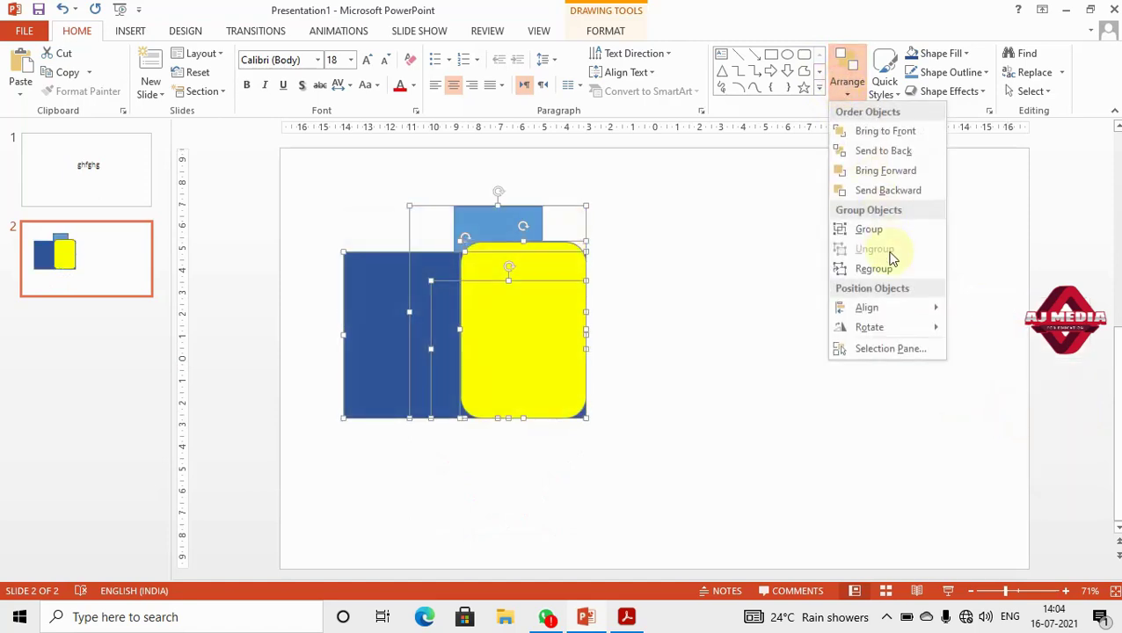
{"action": "left_click", "coordinate": [925, 308]}
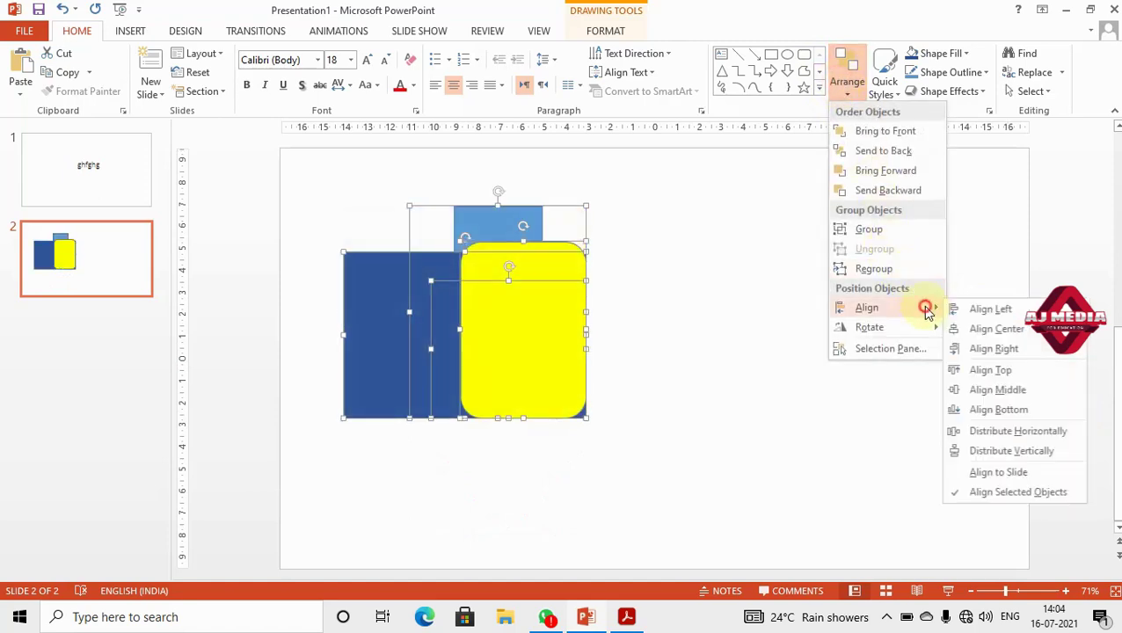
{"action": "left_click", "coordinate": [1003, 389]}
{"action": "left_click_drag", "start_coordinate": [504, 316], "coordinate": [595, 300]}
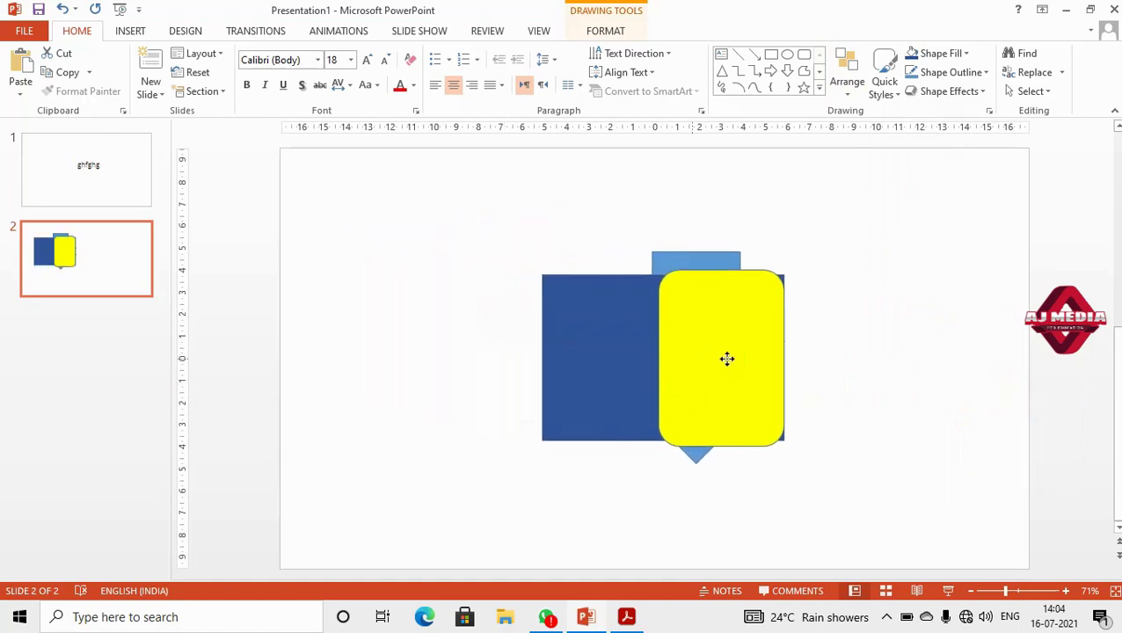
{"action": "left_click", "coordinate": [744, 318]}
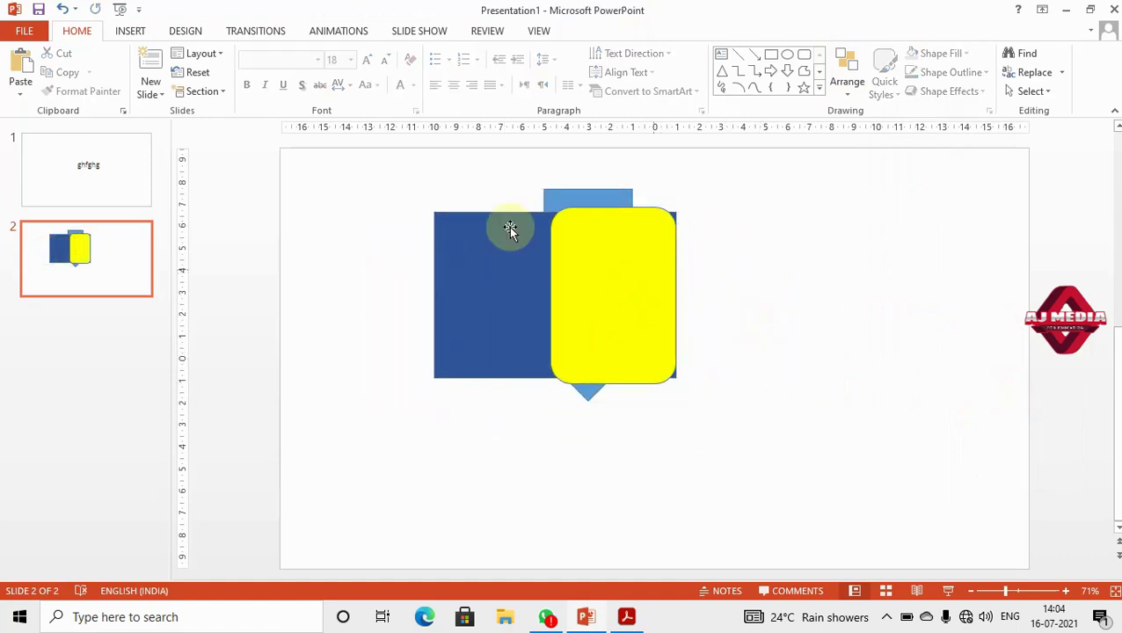
- Spread the shapes: yellow rounded rectangle to the right, blue rectangle down-left, star down-right
{"action": "left_click_drag", "start_coordinate": [367, 166], "coordinate": [888, 441]}
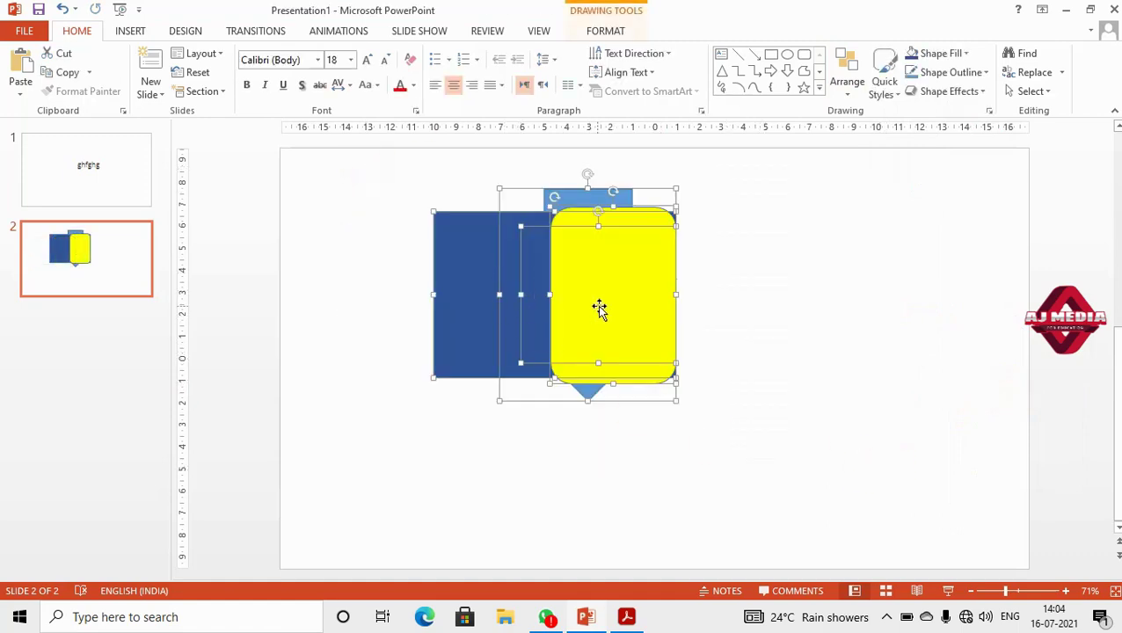
{"action": "left_click", "coordinate": [846, 77]}
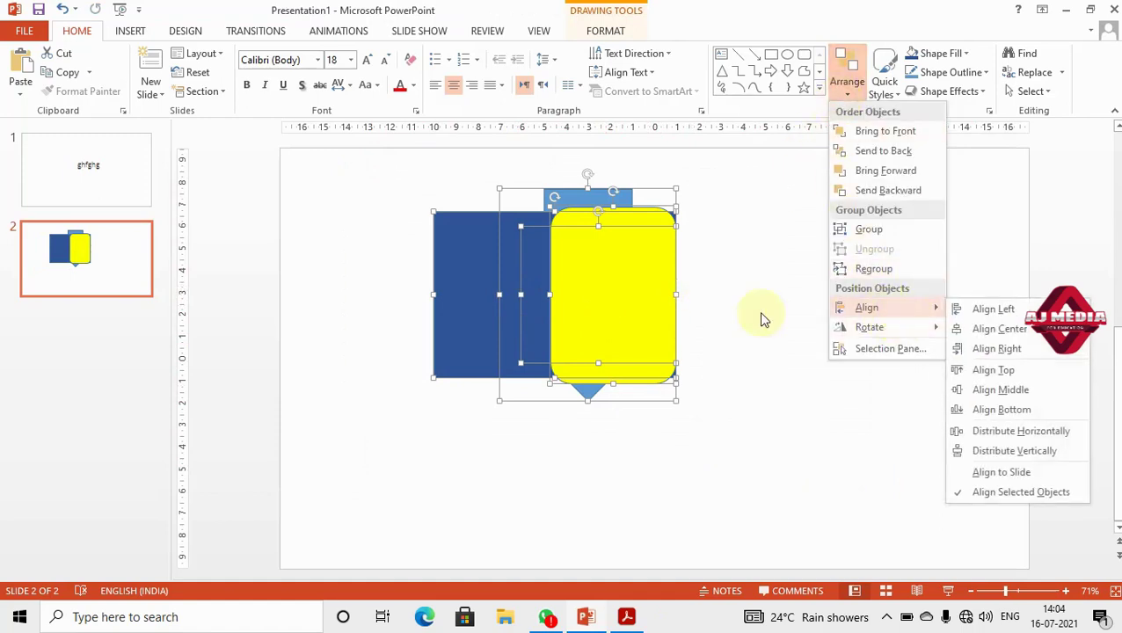
{"action": "left_click", "coordinate": [614, 318]}
{"action": "left_click", "coordinate": [723, 282]}
{"action": "left_click", "coordinate": [633, 265]}
{"action": "left_click_drag", "start_coordinate": [678, 296], "coordinate": [938, 365]}
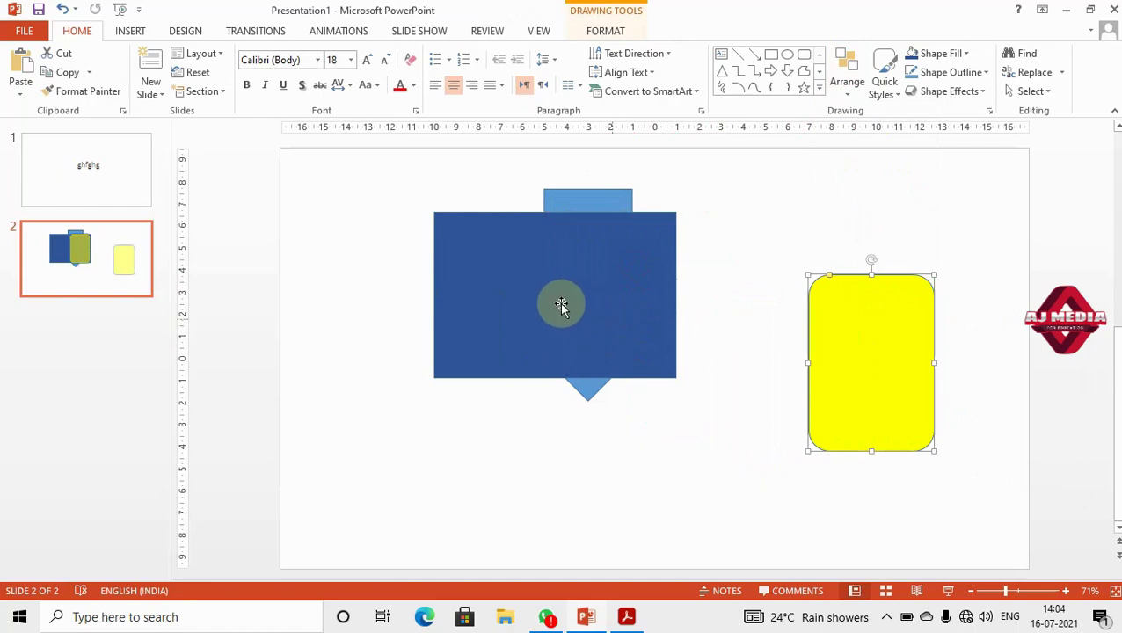
{"action": "left_click_drag", "start_coordinate": [561, 305], "coordinate": [455, 451]}
{"action": "left_click_drag", "start_coordinate": [664, 356], "coordinate": [731, 457]}
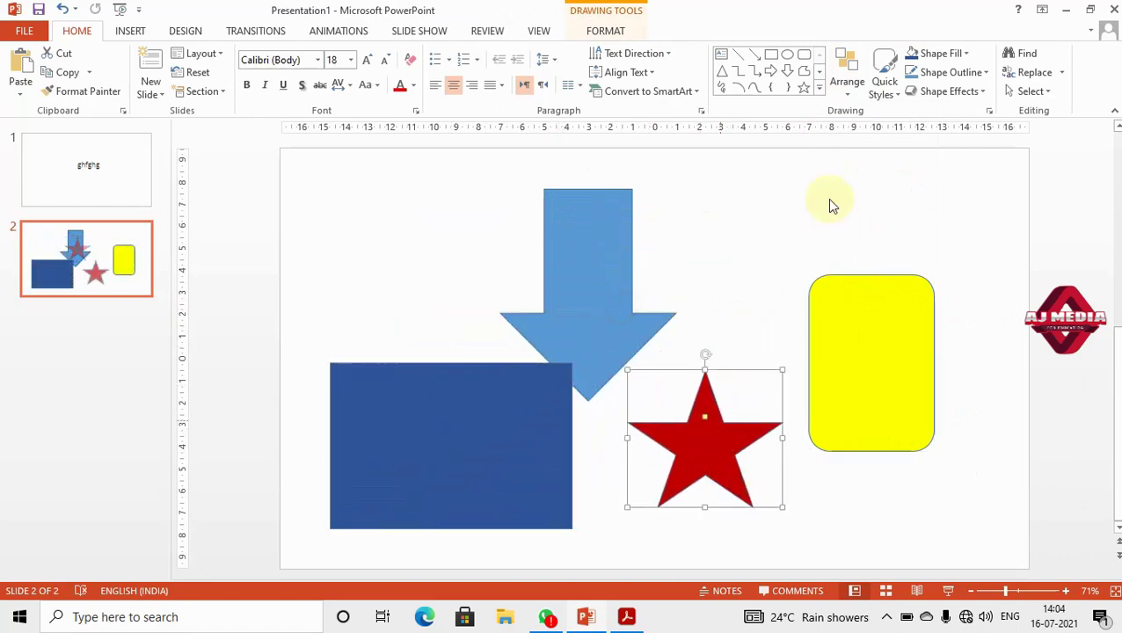
- Nudge the blue down arrow slightly to the right
{"action": "left_click", "coordinate": [875, 333]}
{"action": "left_click", "coordinate": [609, 285]}
{"action": "left_click_drag", "start_coordinate": [610, 285], "coordinate": [632, 289]}
{"action": "left_click", "coordinate": [849, 88]}
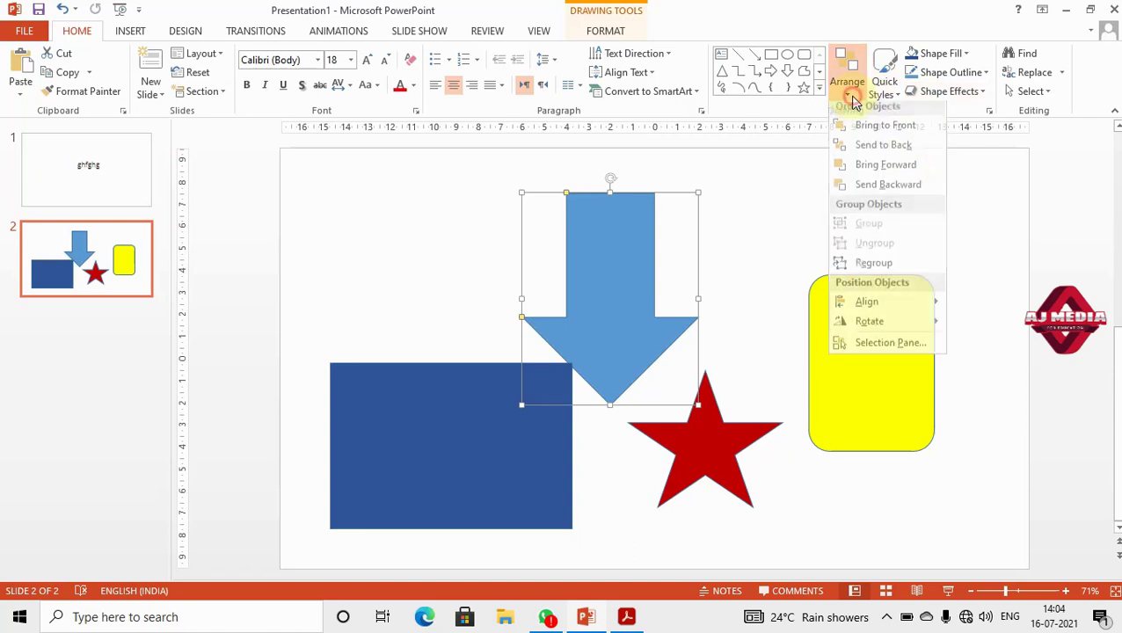
- Rotate the blue arrow counter-clockwise until it points up-left
{"action": "left_click", "coordinate": [782, 260]}
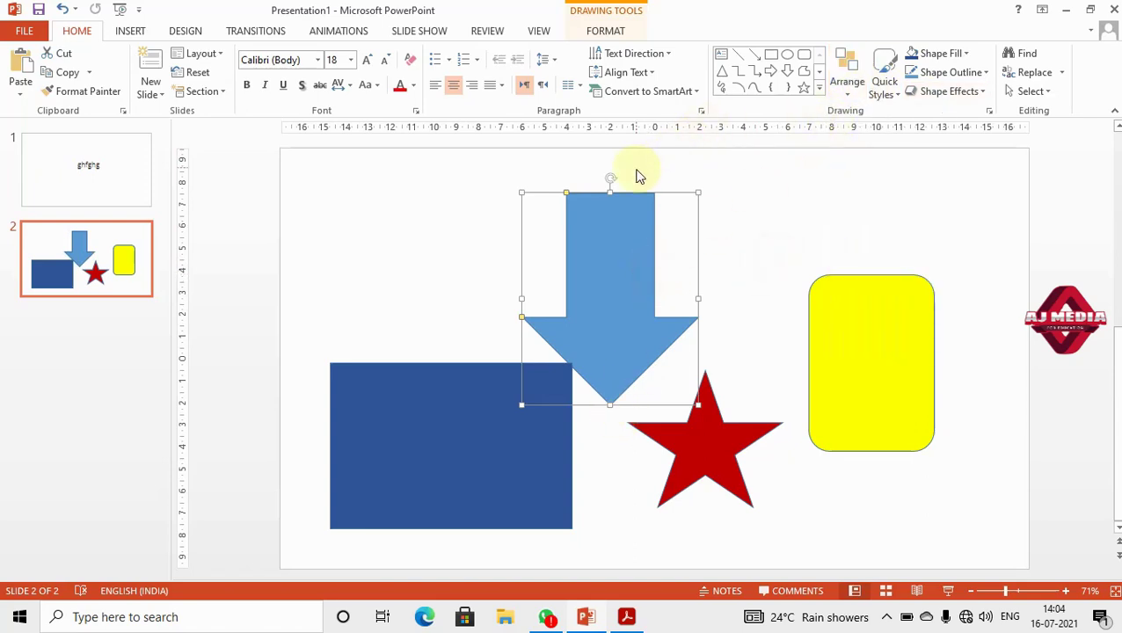
{"action": "mouse_move", "coordinate": [609, 179]}
{"action": "left_mouse_down"}
{"action": "mouse_move", "coordinate": [476, 201]}
{"action": "mouse_move", "coordinate": [438, 310]}
{"action": "mouse_move", "coordinate": [531, 405]}
{"action": "mouse_move", "coordinate": [702, 388]}
{"action": "mouse_move", "coordinate": [692, 195]}
{"action": "mouse_move", "coordinate": [502, 222]}
{"action": "mouse_move", "coordinate": [664, 364]}
{"action": "mouse_move", "coordinate": [704, 234]}
{"action": "mouse_move", "coordinate": [547, 220]}
{"action": "mouse_move", "coordinate": [635, 248]}
{"action": "left_mouse_up"}
{"action": "mouse_move", "coordinate": [597, 311]}
{"action": "left_mouse_down"}
{"action": "mouse_move", "coordinate": [656, 263]}
{"action": "mouse_move", "coordinate": [576, 311]}
{"action": "mouse_move", "coordinate": [606, 220]}
{"action": "mouse_move", "coordinate": [712, 341]}
{"action": "mouse_move", "coordinate": [538, 208]}
{"action": "mouse_move", "coordinate": [694, 358]}
{"action": "mouse_move", "coordinate": [521, 273]}
{"action": "mouse_move", "coordinate": [604, 281]}
{"action": "mouse_move", "coordinate": [712, 333]}
{"action": "left_mouse_up"}
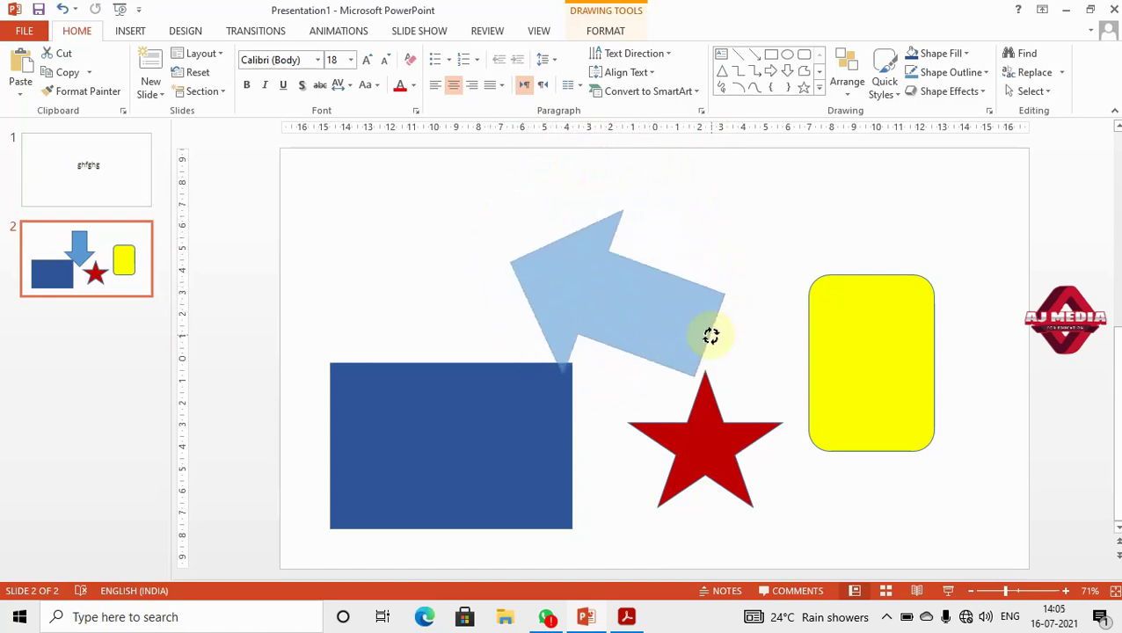
- Move the red star up beside the yellow rectangle and tilt it
{"action": "left_click_drag", "start_coordinate": [734, 458], "coordinate": [771, 318]}
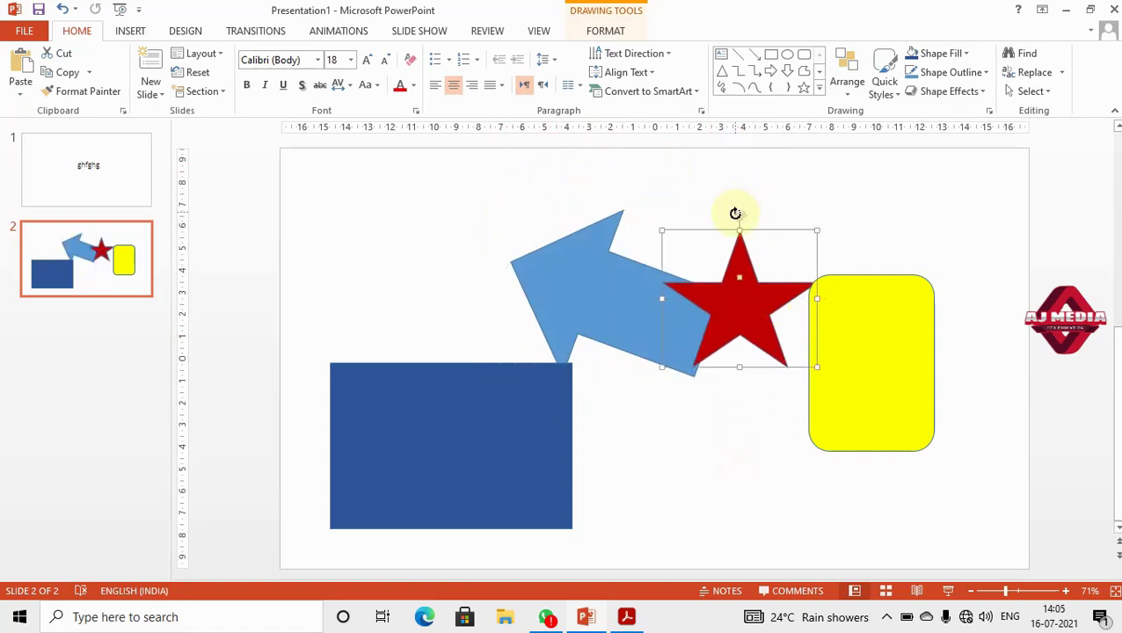
{"action": "mouse_move", "coordinate": [739, 217]}
{"action": "left_mouse_down"}
{"action": "mouse_move", "coordinate": [661, 222]}
{"action": "mouse_move", "coordinate": [636, 293]}
{"action": "mouse_move", "coordinate": [709, 342]}
{"action": "mouse_move", "coordinate": [779, 231]}
{"action": "mouse_move", "coordinate": [709, 198]}
{"action": "mouse_move", "coordinate": [717, 216]}
{"action": "left_mouse_up"}
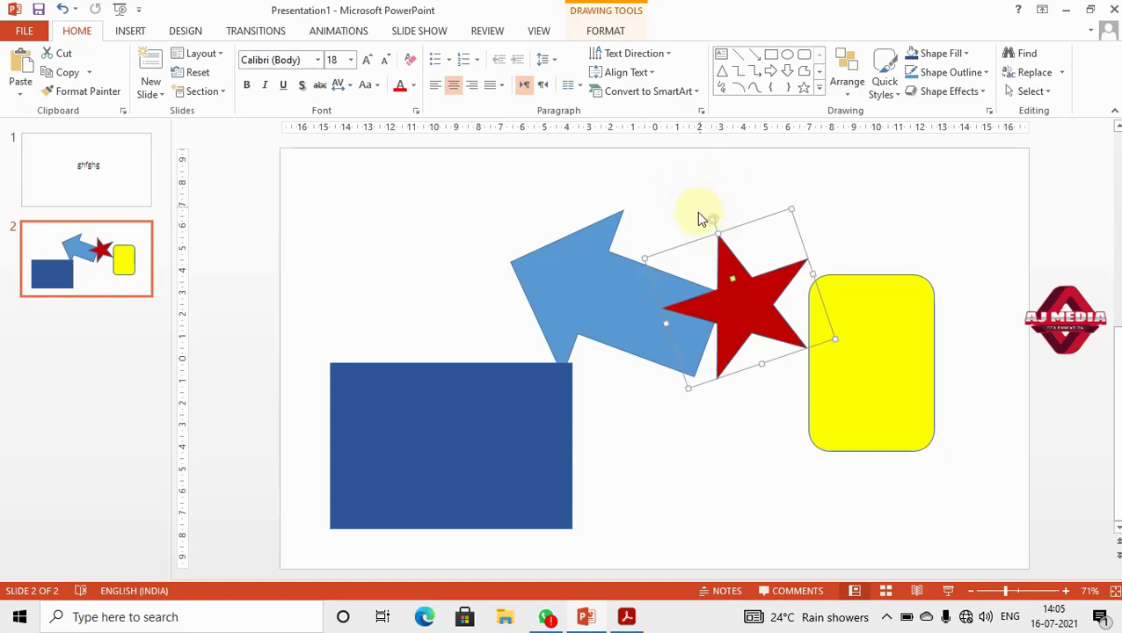
{"action": "mouse_move", "coordinate": [714, 216]}
{"action": "left_mouse_down"}
{"action": "mouse_move", "coordinate": [656, 253]}
{"action": "mouse_move", "coordinate": [656, 328]}
{"action": "mouse_move", "coordinate": [779, 370]}
{"action": "mouse_move", "coordinate": [772, 224]}
{"action": "mouse_move", "coordinate": [659, 278]}
{"action": "mouse_move", "coordinate": [829, 266]}
{"action": "mouse_move", "coordinate": [619, 251]}
{"action": "mouse_move", "coordinate": [783, 296]}
{"action": "mouse_move", "coordinate": [667, 253]}
{"action": "mouse_move", "coordinate": [792, 296]}
{"action": "mouse_move", "coordinate": [671, 323]}
{"action": "mouse_move", "coordinate": [760, 260]}
{"action": "mouse_move", "coordinate": [691, 352]}
{"action": "mouse_move", "coordinate": [732, 230]}
{"action": "mouse_move", "coordinate": [691, 330]}
{"action": "mouse_move", "coordinate": [799, 251]}
{"action": "mouse_move", "coordinate": [717, 306]}
{"action": "mouse_move", "coordinate": [774, 260]}
{"action": "mouse_move", "coordinate": [747, 336]}
{"action": "mouse_move", "coordinate": [731, 244]}
{"action": "mouse_move", "coordinate": [712, 240]}
{"action": "mouse_move", "coordinate": [804, 393]}
{"action": "mouse_move", "coordinate": [749, 225]}
{"action": "mouse_move", "coordinate": [672, 346]}
{"action": "mouse_move", "coordinate": [827, 250]}
{"action": "mouse_move", "coordinate": [742, 221]}
{"action": "mouse_move", "coordinate": [852, 351]}
{"action": "mouse_move", "coordinate": [718, 221]}
{"action": "mouse_move", "coordinate": [769, 348]}
{"action": "mouse_move", "coordinate": [774, 331]}
{"action": "left_mouse_up"}
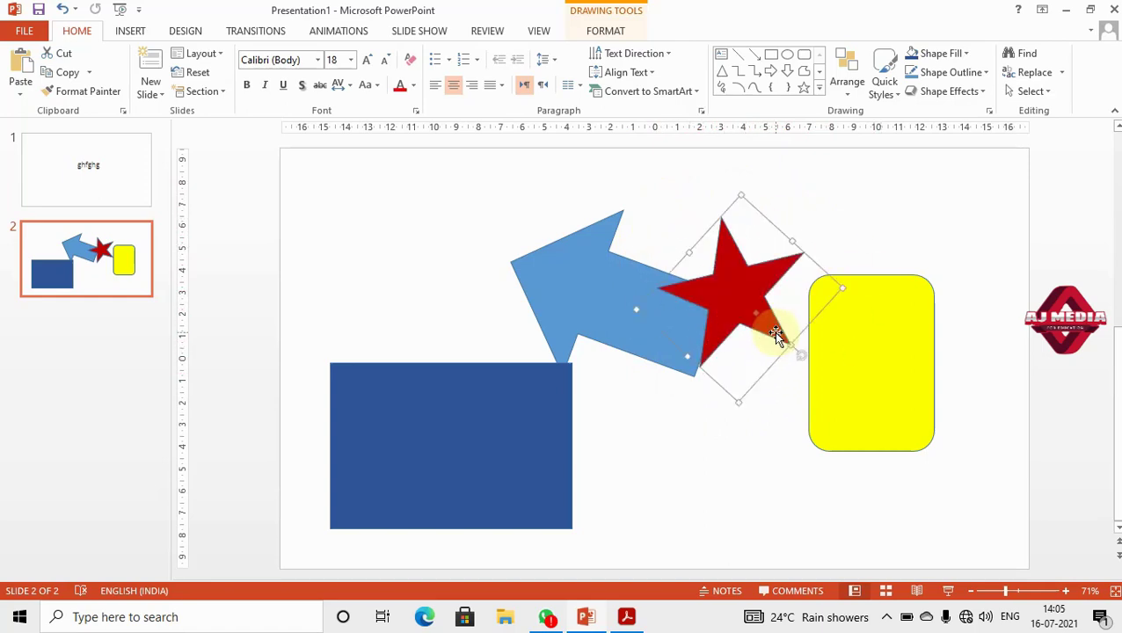
- Shift the yellow rectangle slightly and rotate it right 90°
{"action": "left_click", "coordinate": [844, 77]}
{"action": "mouse_move", "coordinate": [869, 327]}
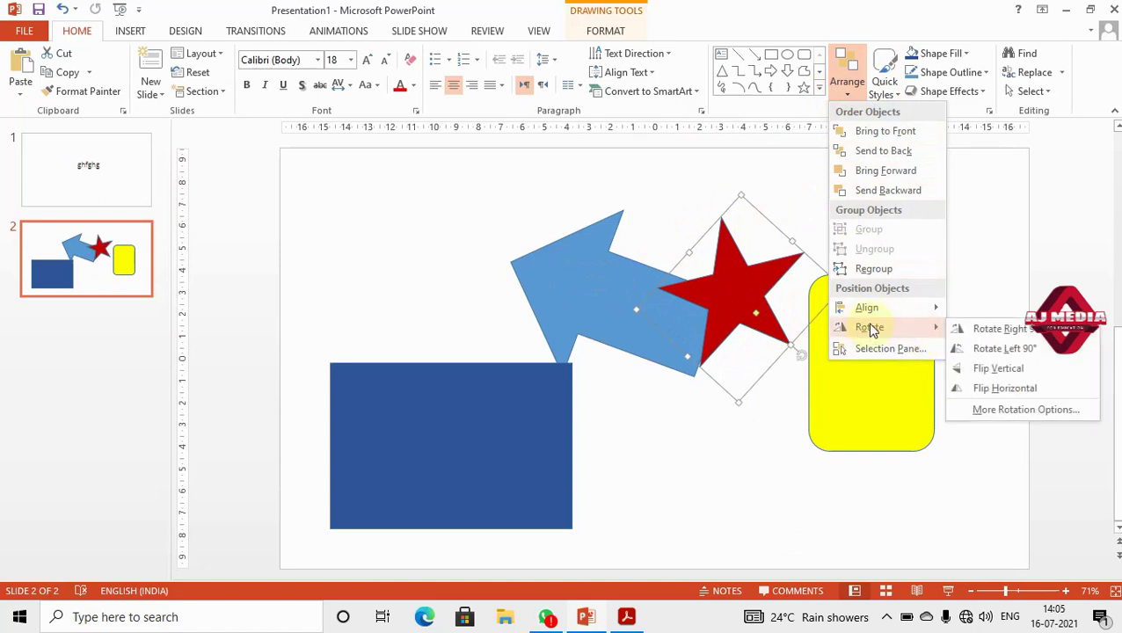
{"action": "left_click", "coordinate": [570, 332]}
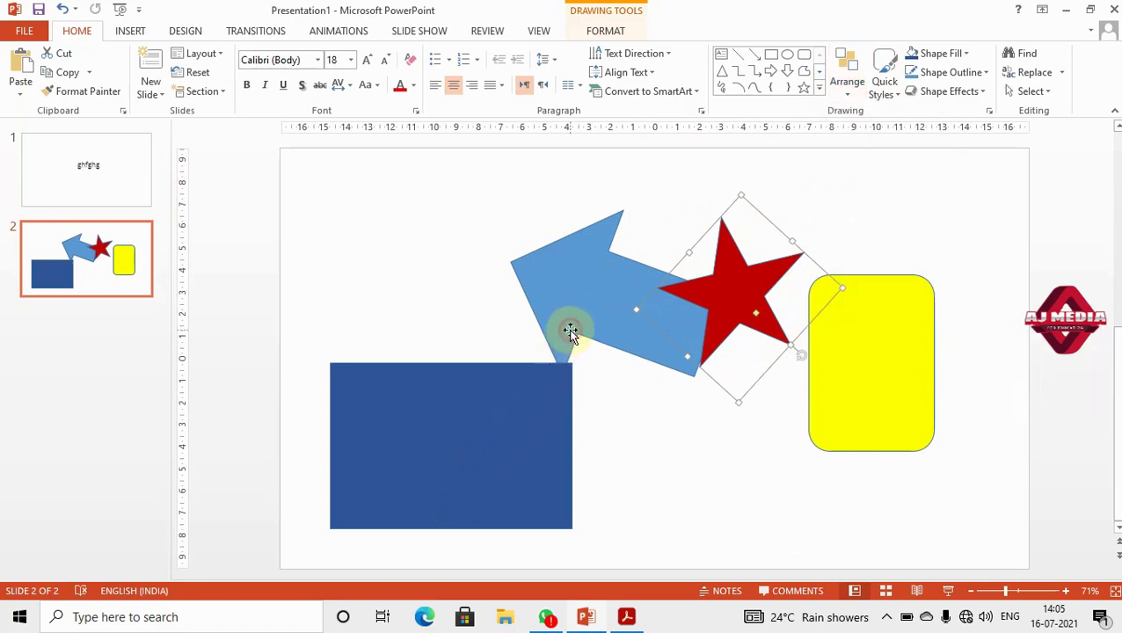
{"action": "left_click_drag", "start_coordinate": [877, 382], "coordinate": [875, 402]}
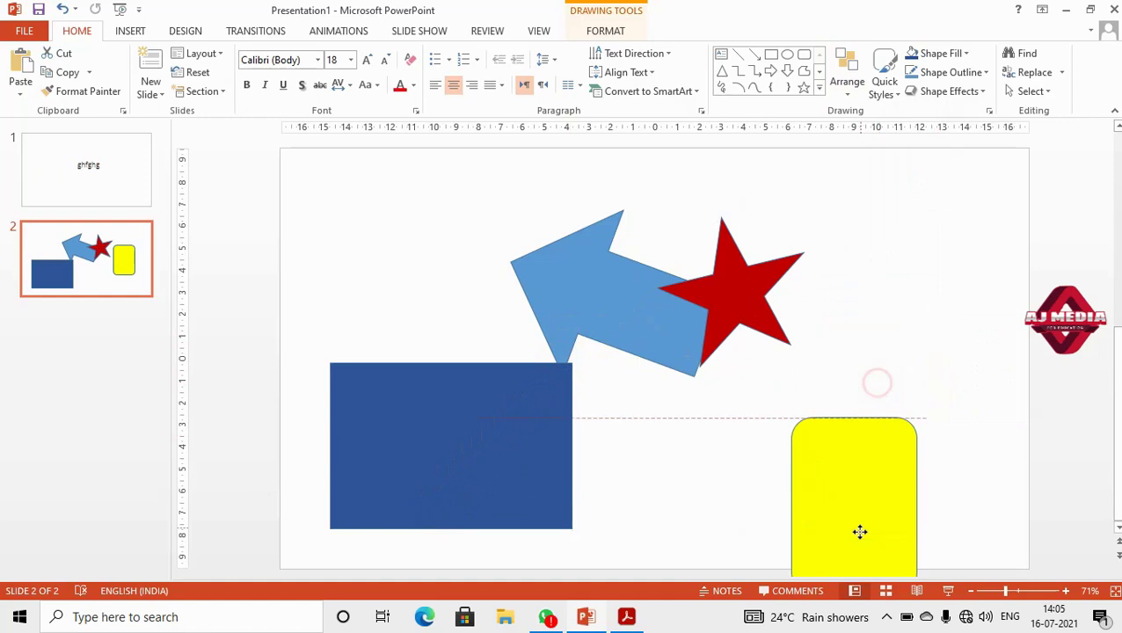
{"action": "left_click", "coordinate": [855, 99]}
{"action": "mouse_move", "coordinate": [870, 327]}
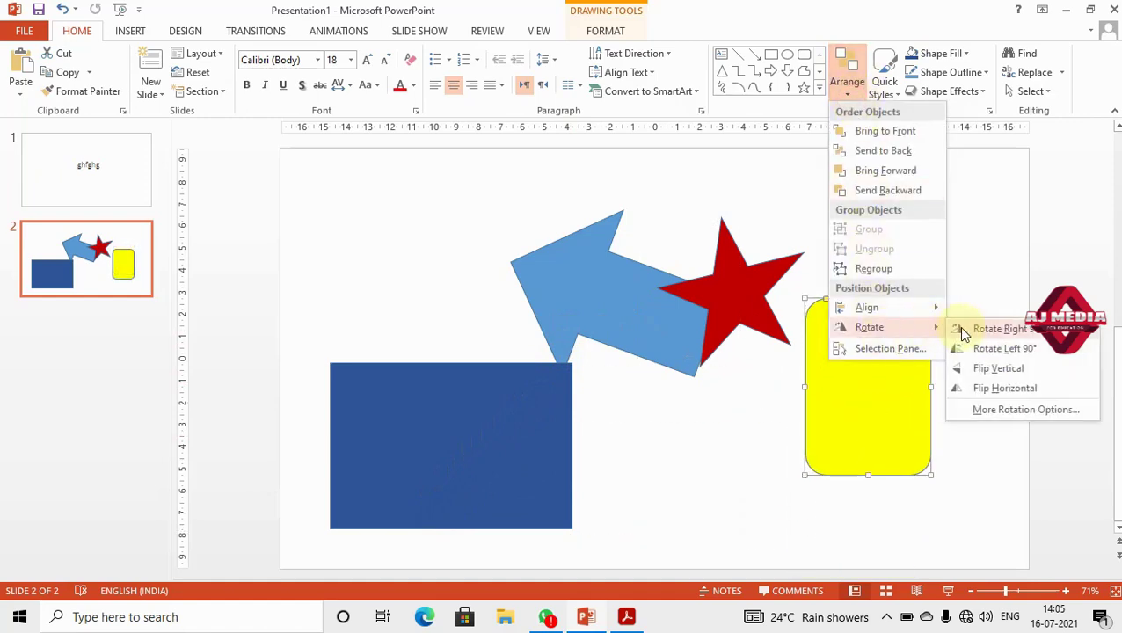
{"action": "left_click", "coordinate": [1001, 331]}
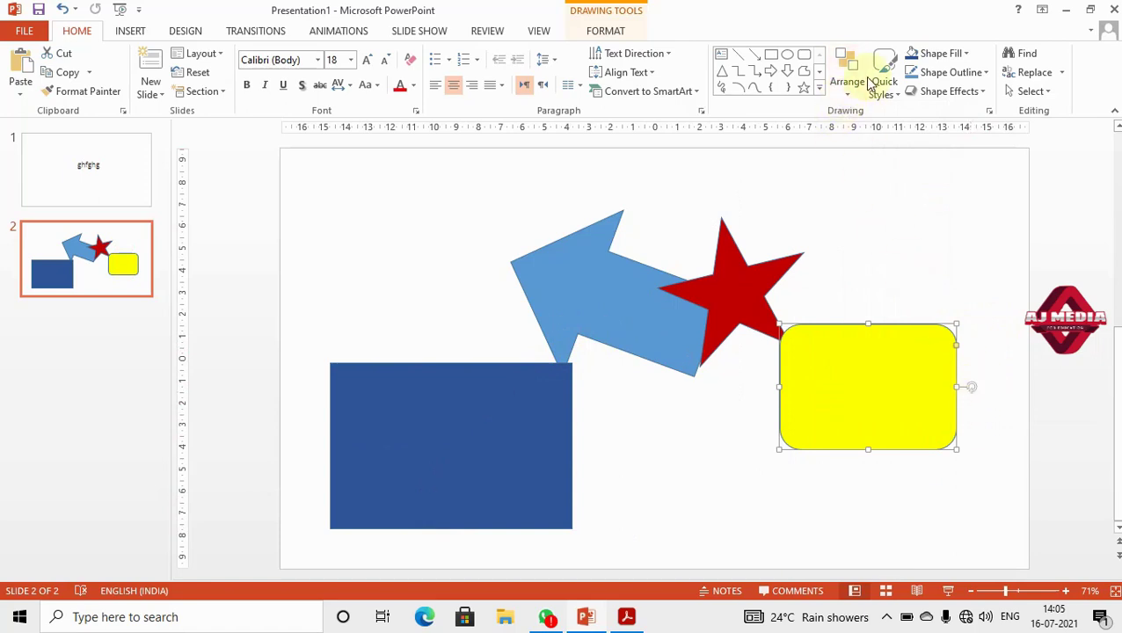
- Add a blank third slide and return to the PDF textbook
{"action": "left_click", "coordinate": [848, 97]}
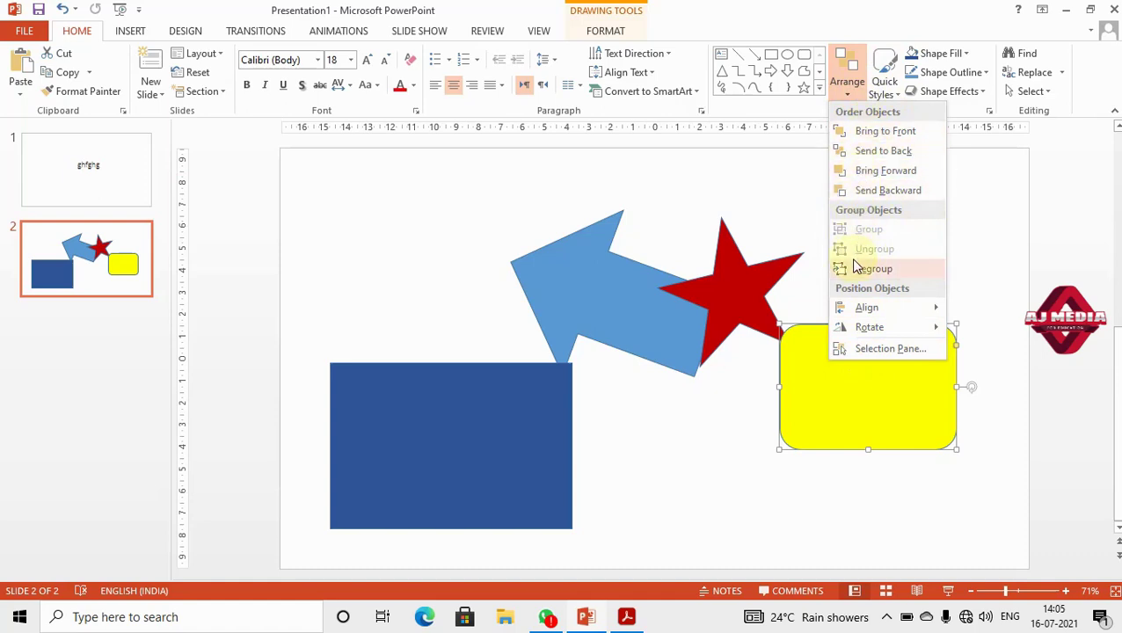
{"action": "mouse_move", "coordinate": [867, 308]}
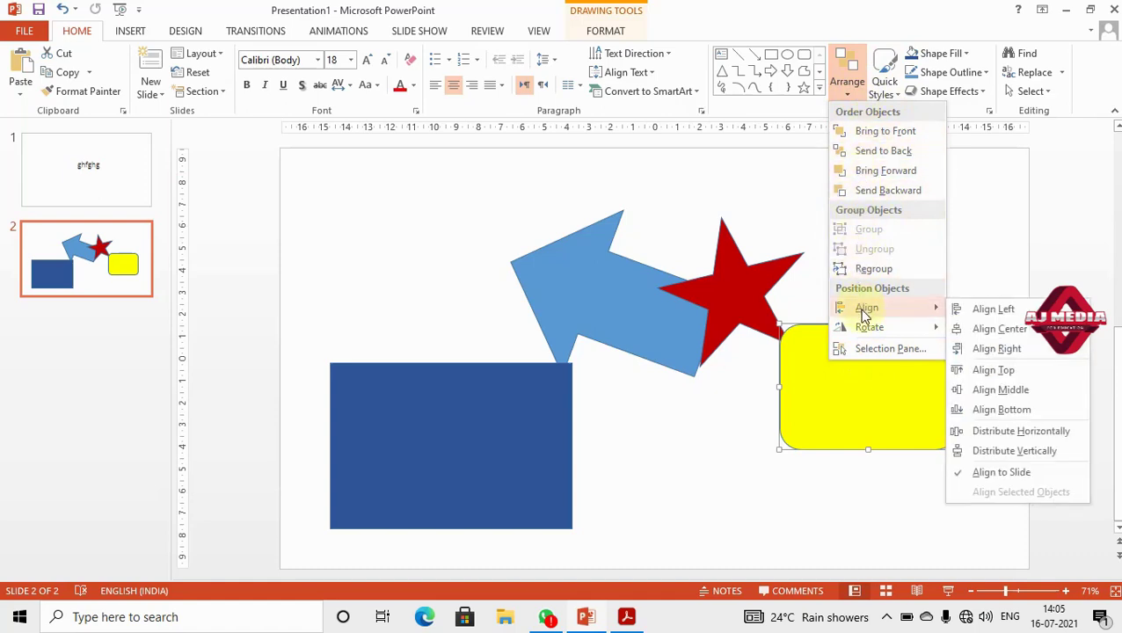
{"action": "left_click", "coordinate": [727, 476]}
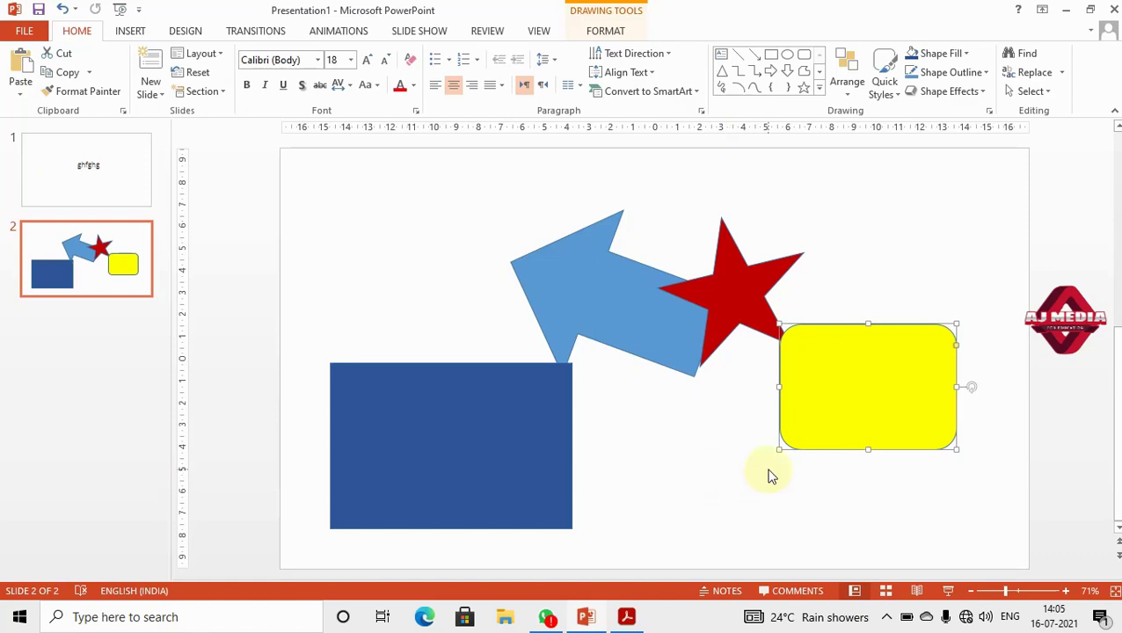
{"action": "key", "text": "ctrl+m"}
{"action": "key", "text": "alt+Tab"}
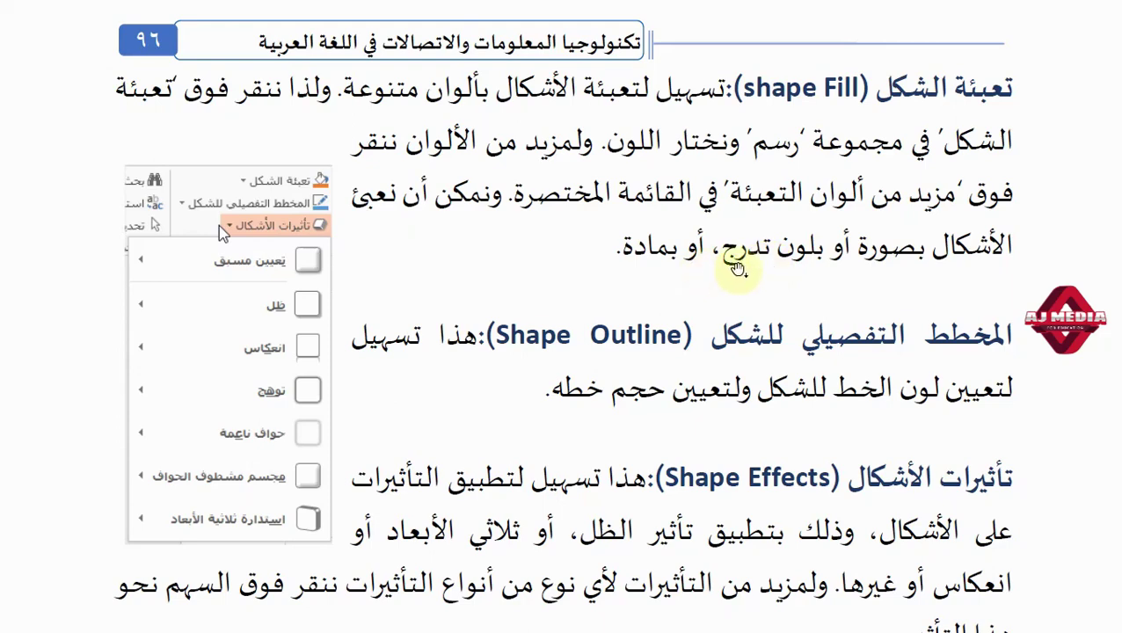
- Return to PowerPoint after reading the textbook page on shape fill, outline and effects
{"action": "key", "text": "alt+Tab"}
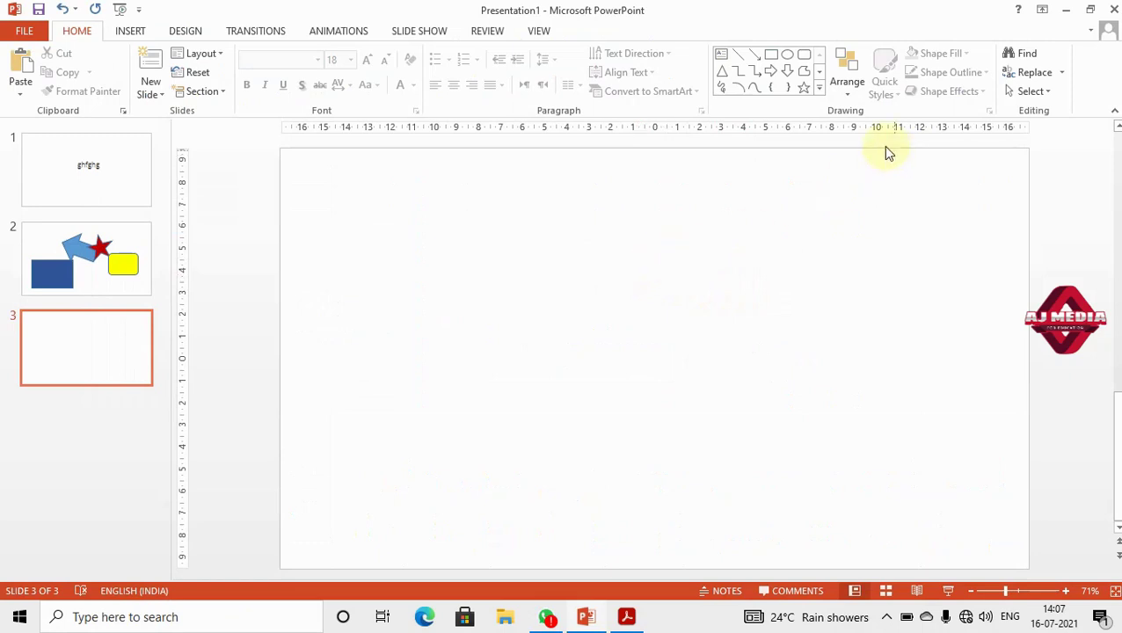
- On slide 2, give the red star the orange preset style and move it below the arrow
{"action": "left_click", "coordinate": [137, 264]}
{"action": "left_click", "coordinate": [893, 348]}
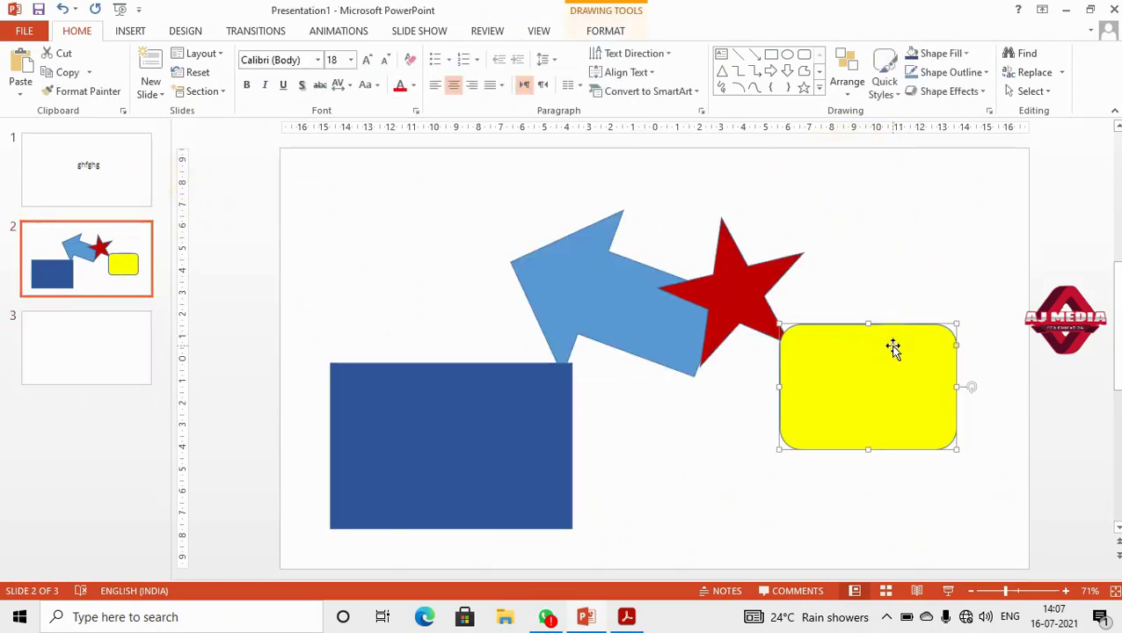
{"action": "left_click", "coordinate": [895, 103]}
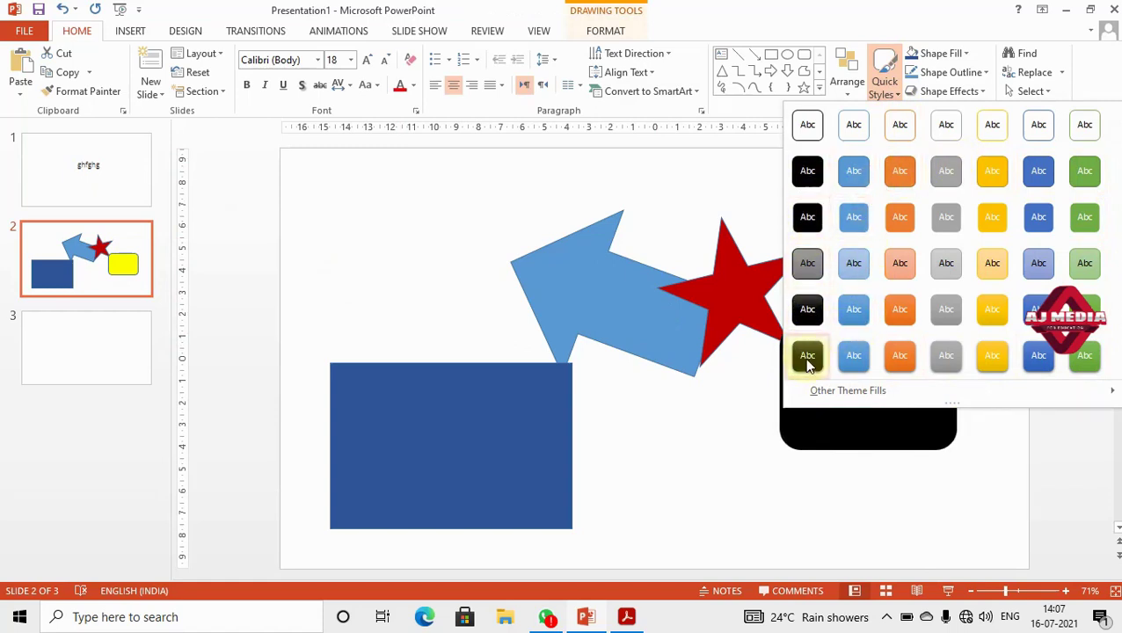
{"action": "left_click", "coordinate": [713, 299]}
{"action": "key", "text": "ctrl+z"}
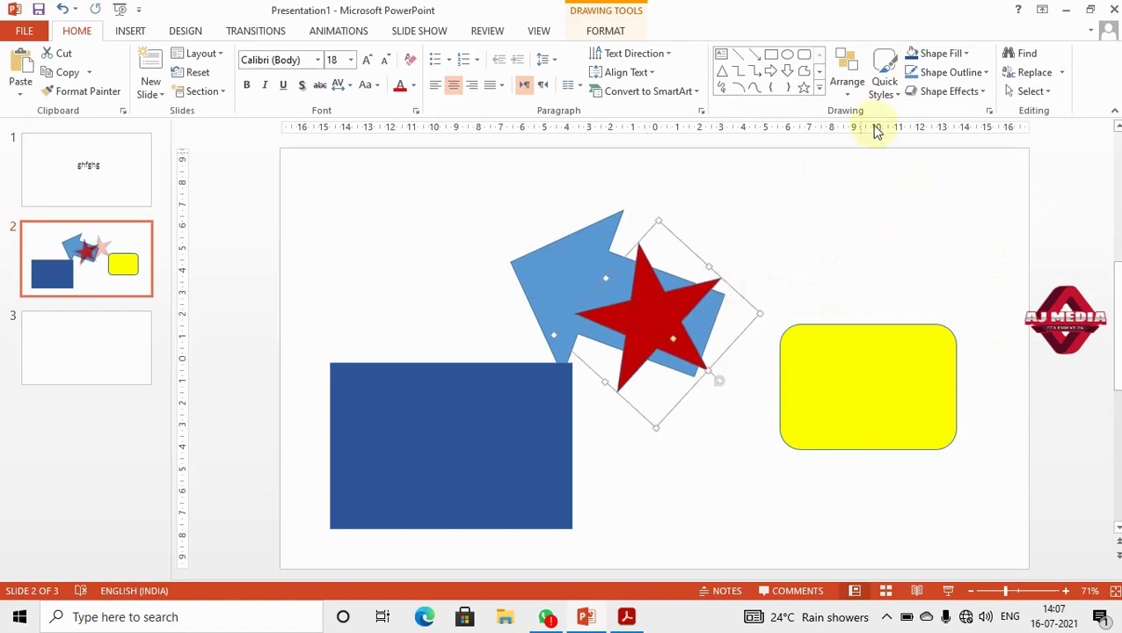
{"action": "left_click", "coordinate": [886, 95]}
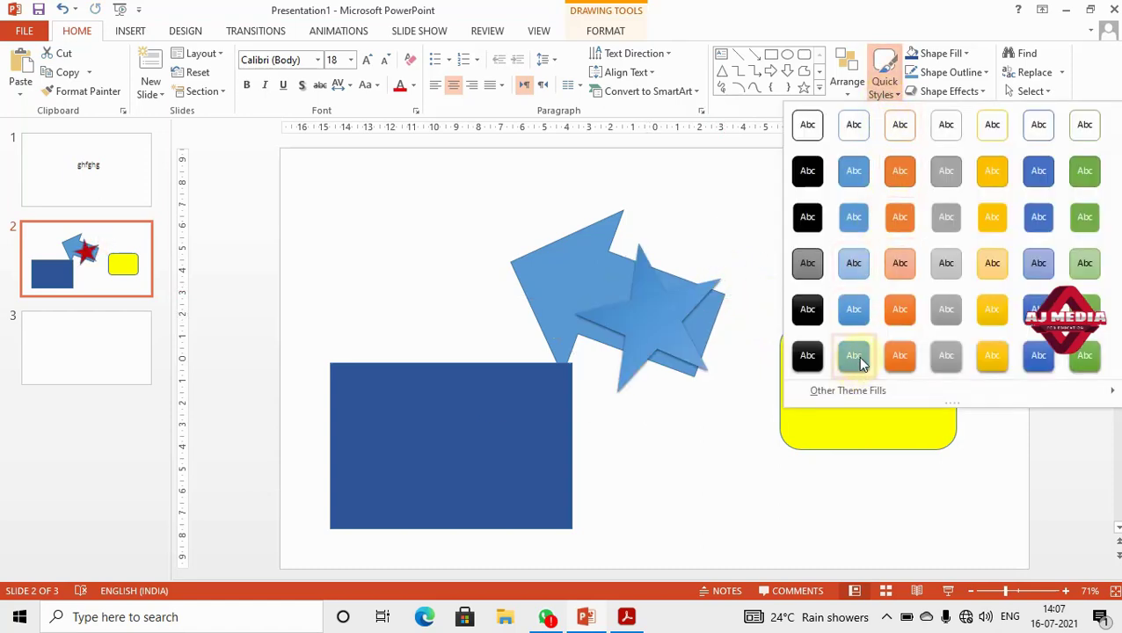
{"action": "left_click", "coordinate": [898, 355]}
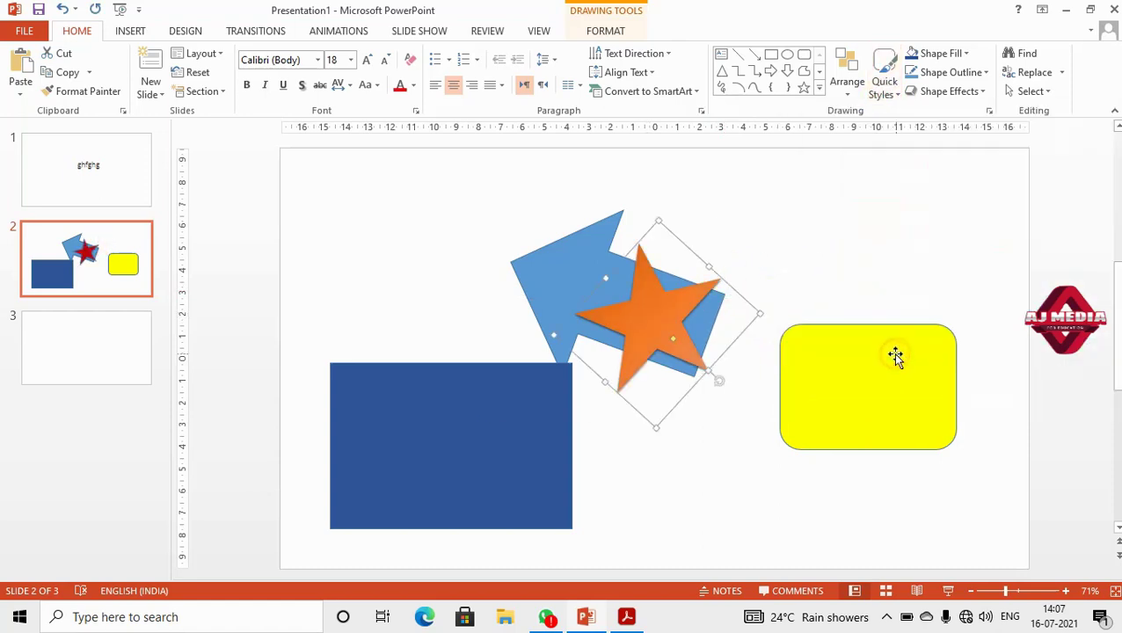
{"action": "left_click_drag", "start_coordinate": [684, 333], "coordinate": [700, 459]}
- Move the blue rectangle up beside the arrow
{"action": "left_click", "coordinate": [498, 457]}
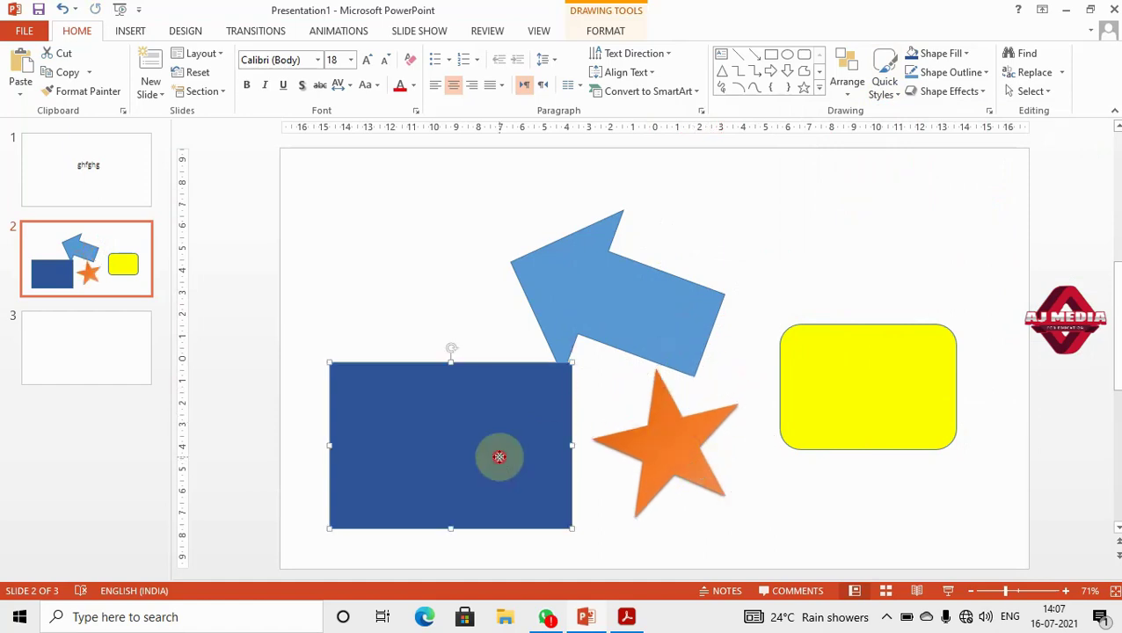
{"action": "left_click_drag", "start_coordinate": [499, 456], "coordinate": [499, 310]}
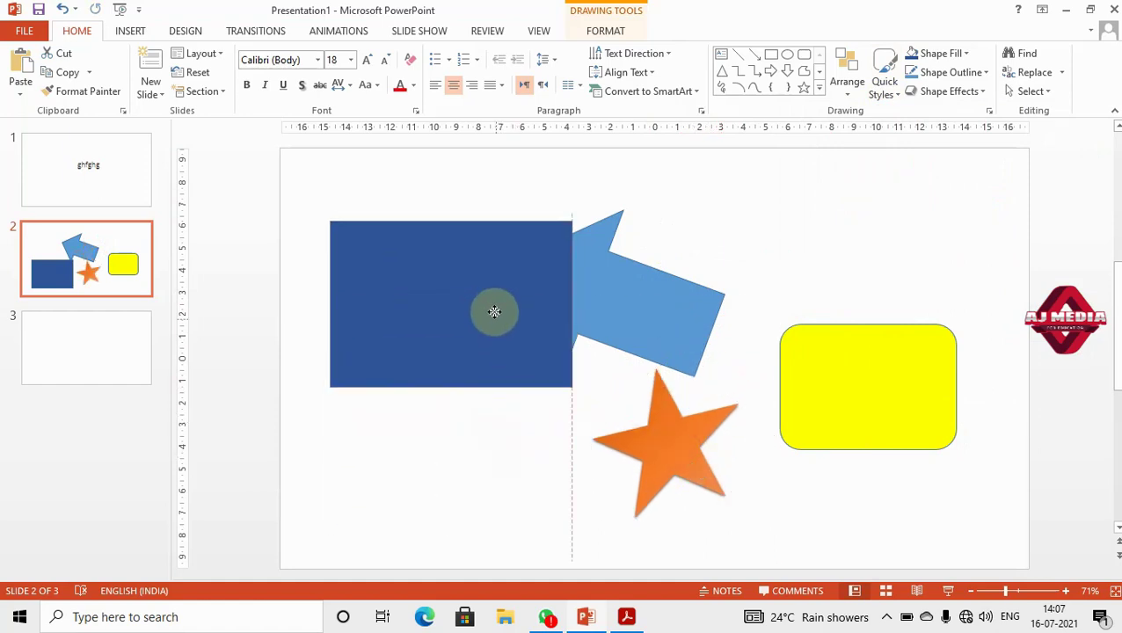
{"action": "left_click", "coordinate": [893, 93]}
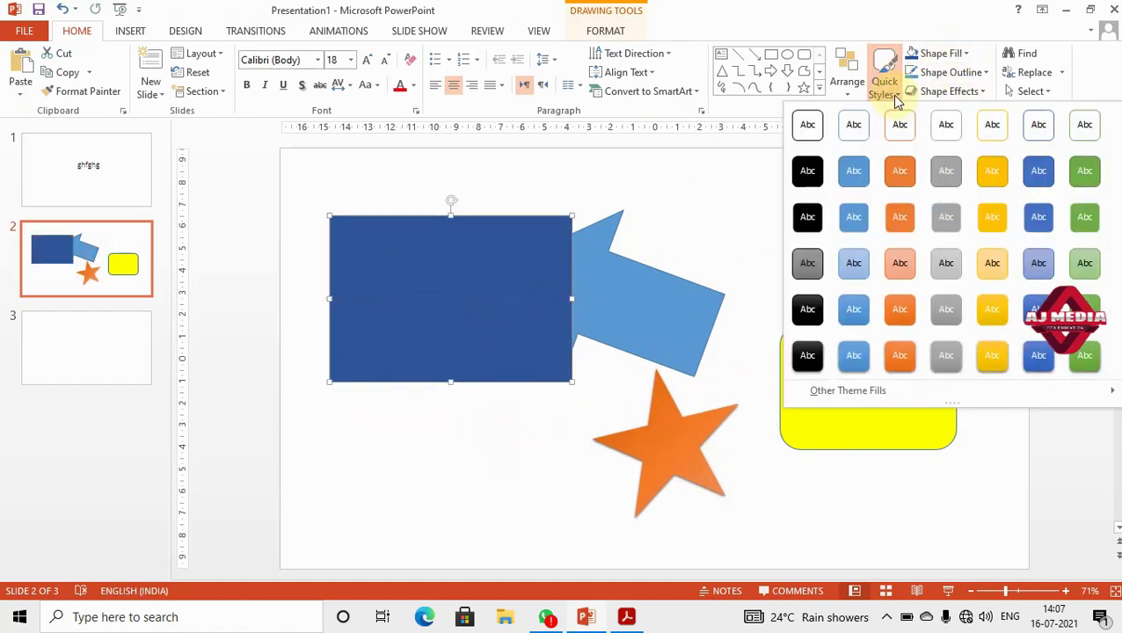
{"action": "left_click", "coordinate": [766, 527]}
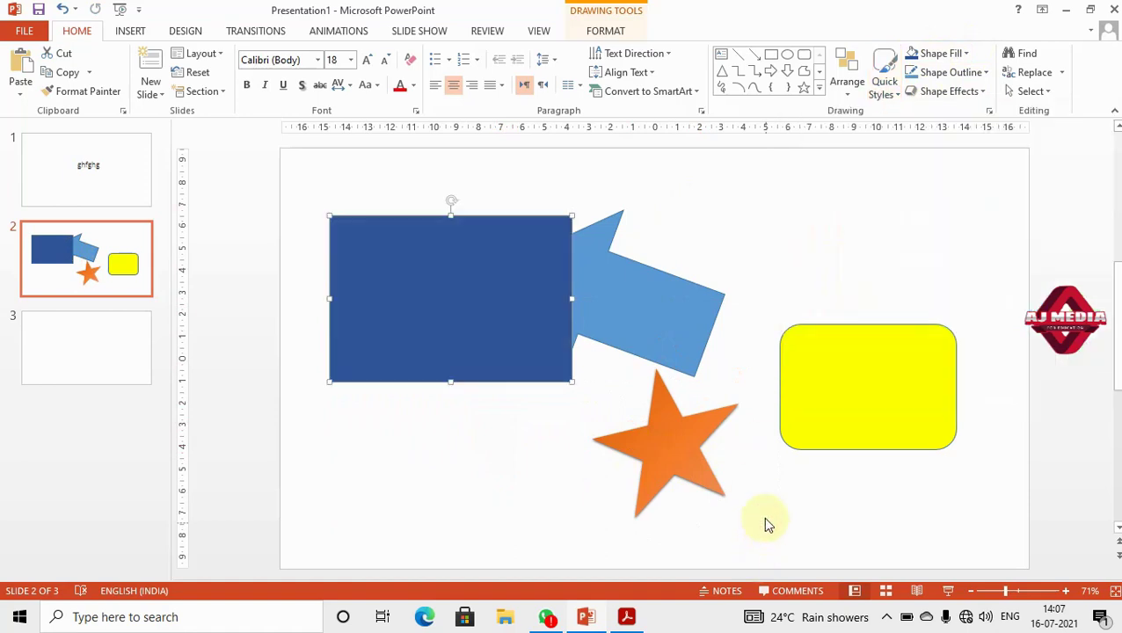
{"action": "left_click", "coordinate": [924, 211]}
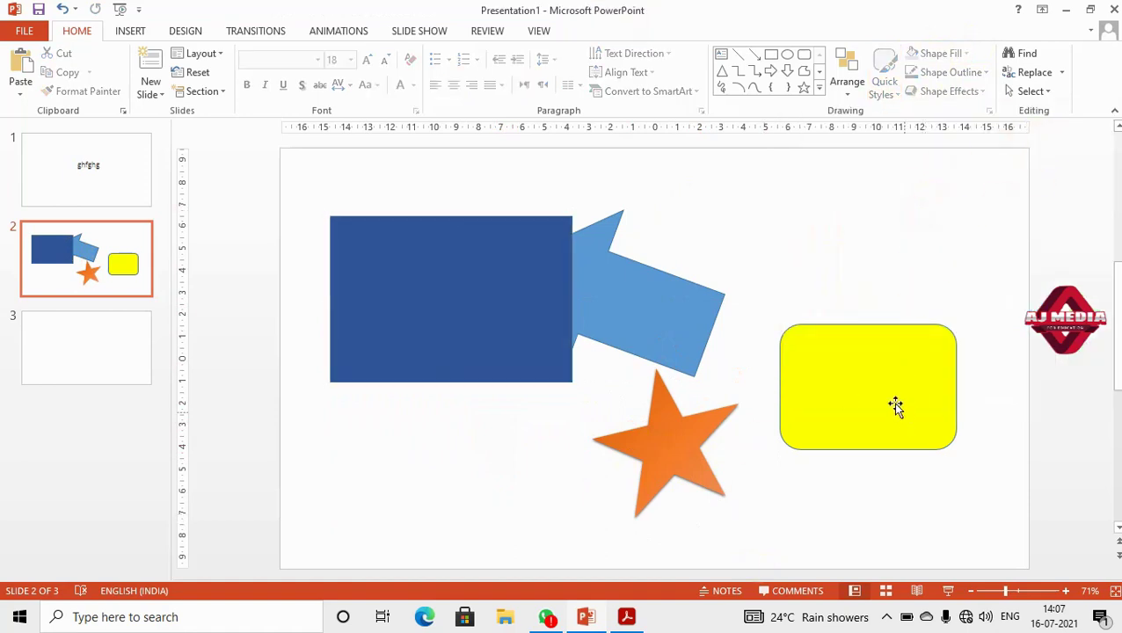
- Move the blue arrow up and right above the yellow rounded rectangle, then show slide 3
{"action": "left_click", "coordinate": [711, 322]}
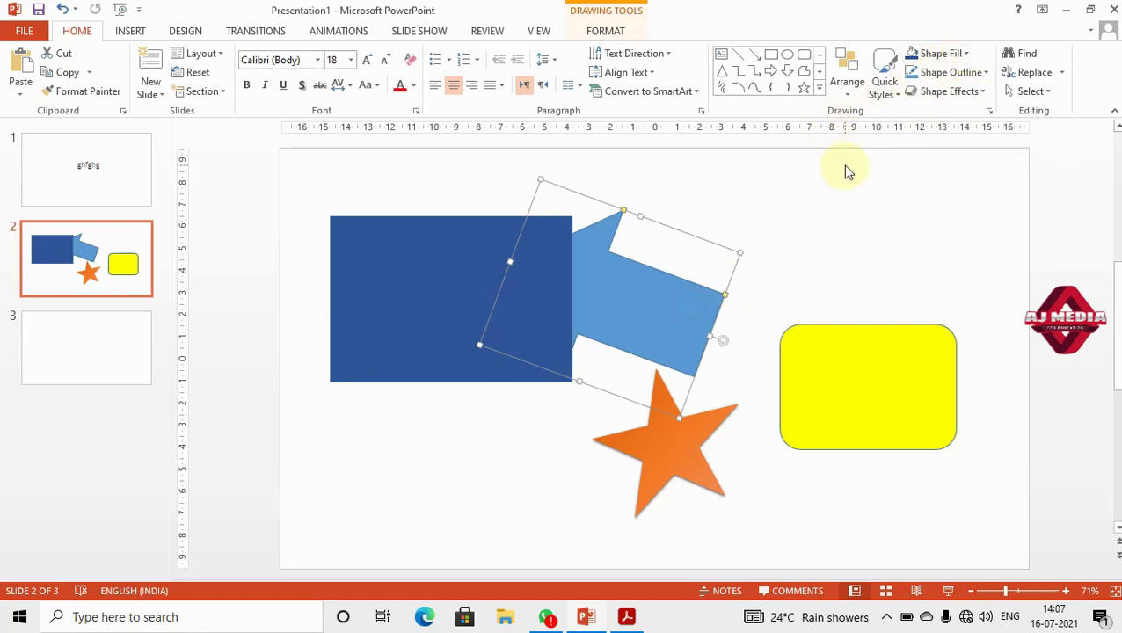
{"action": "left_click_drag", "start_coordinate": [646, 313], "coordinate": [788, 278]}
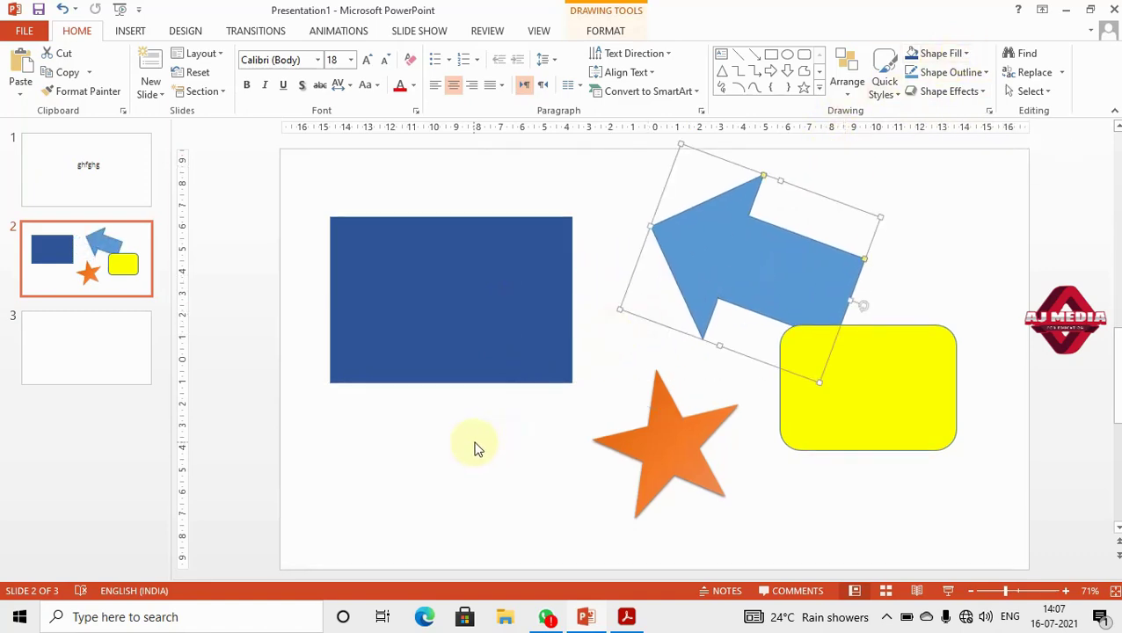
{"action": "left_click", "coordinate": [92, 375]}
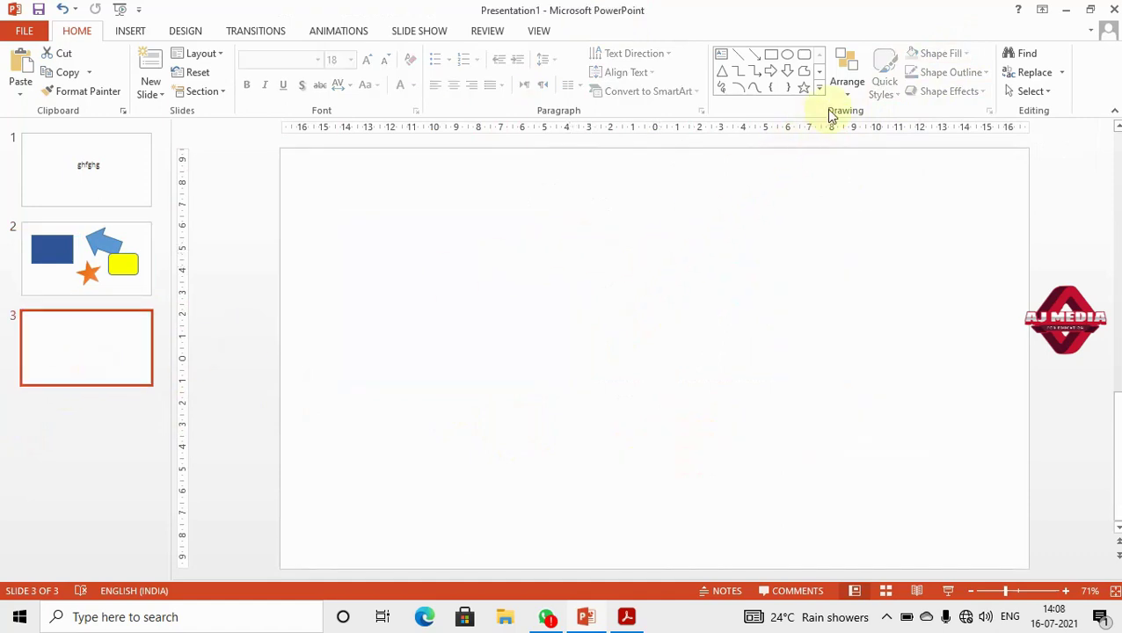
- Draw a large rectangle across the middle of slide 3 and nudge it slightly right
{"action": "left_click", "coordinate": [771, 55]}
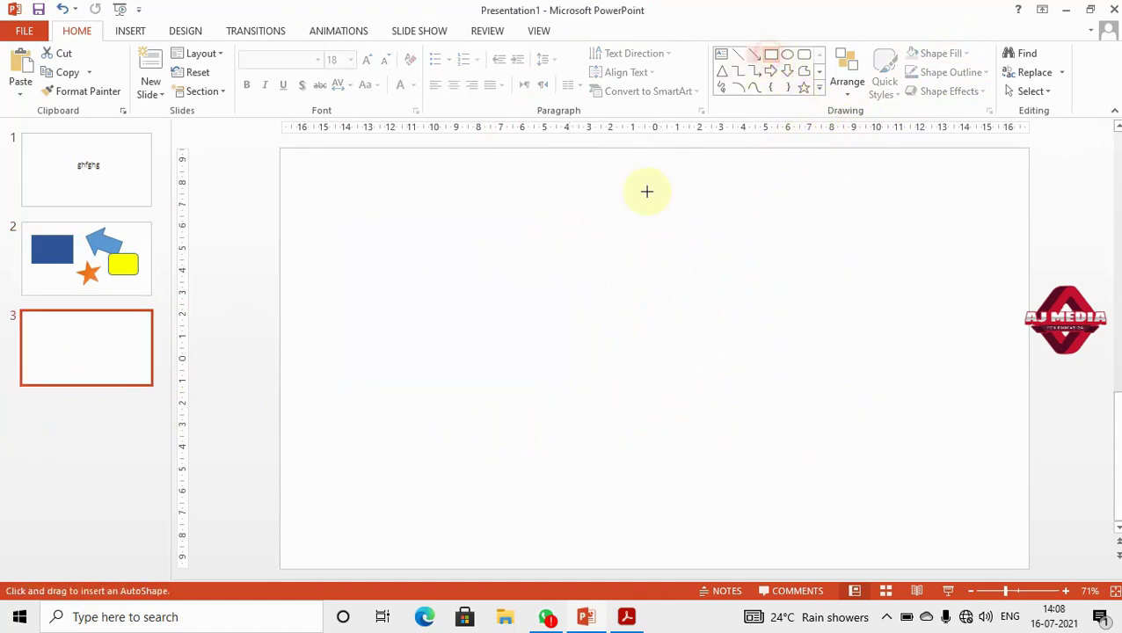
{"action": "left_click_drag", "start_coordinate": [406, 234], "coordinate": [850, 490]}
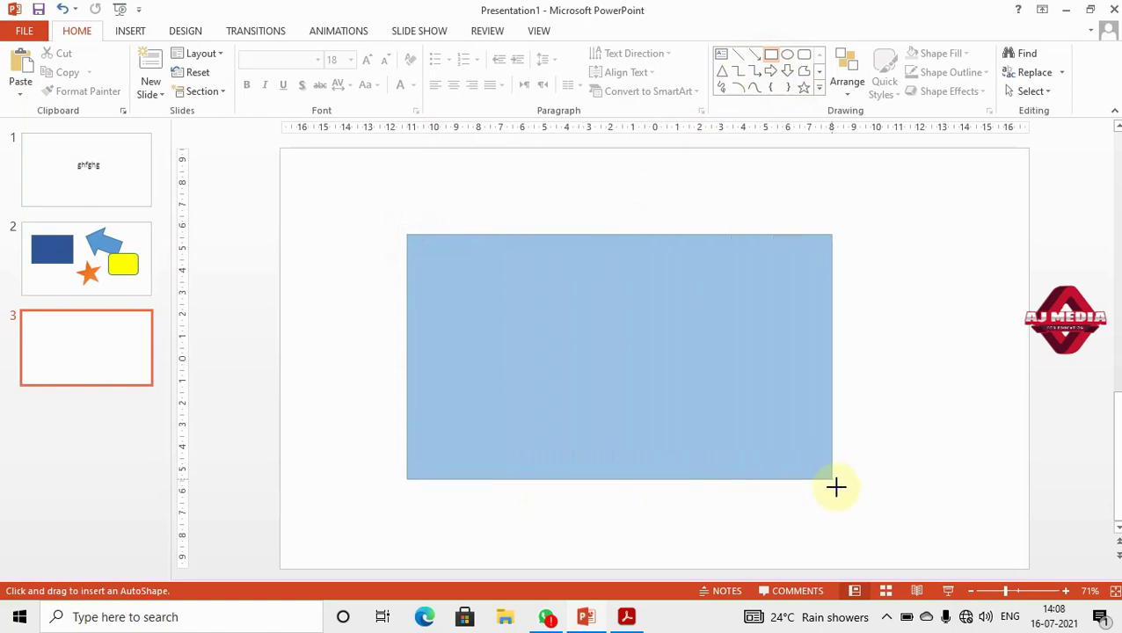
{"action": "left_click_drag", "start_coordinate": [850, 491], "coordinate": [874, 504]}
{"action": "left_click_drag", "start_coordinate": [646, 403], "coordinate": [662, 376]}
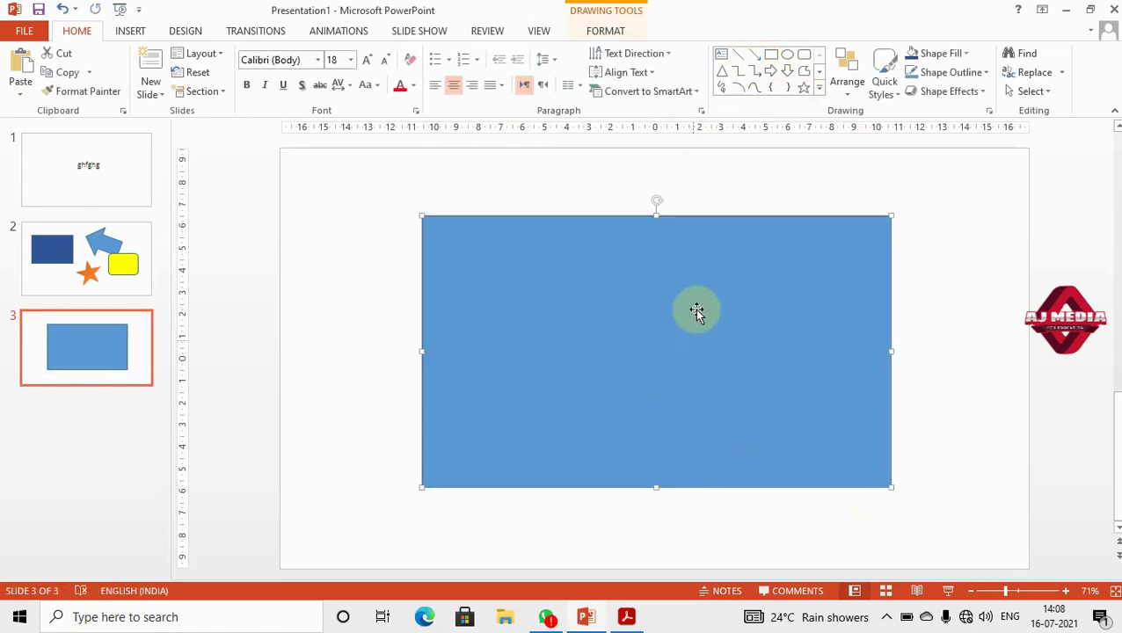
{"action": "left_click", "coordinate": [964, 55]}
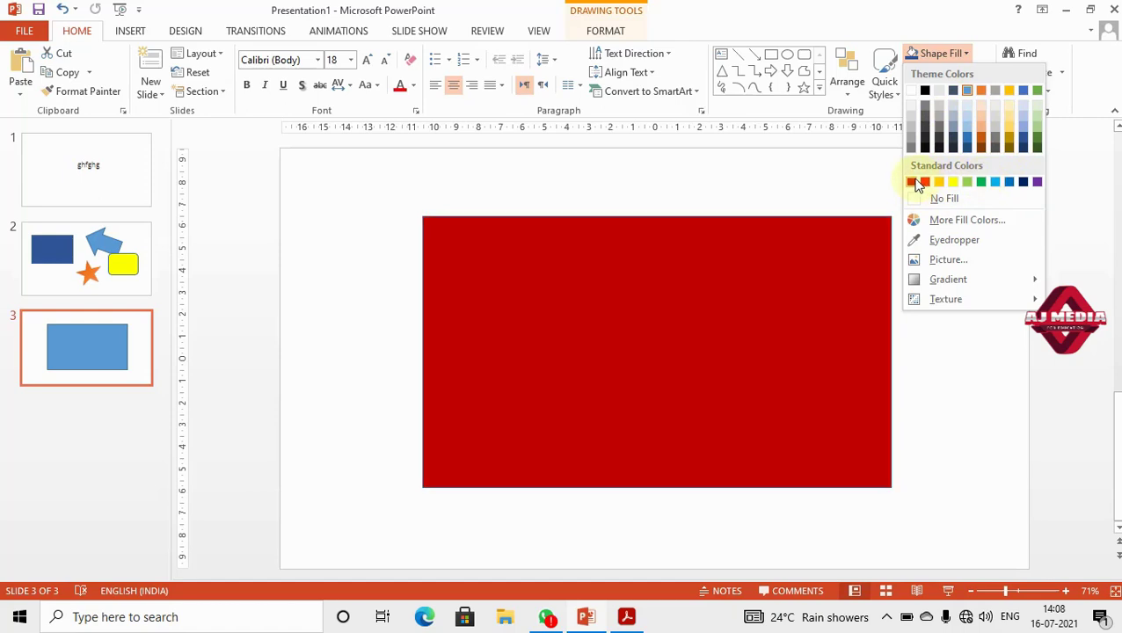
- Fill the slide 3 rectangle with a custom pale lavender colour
{"action": "left_click", "coordinate": [956, 221]}
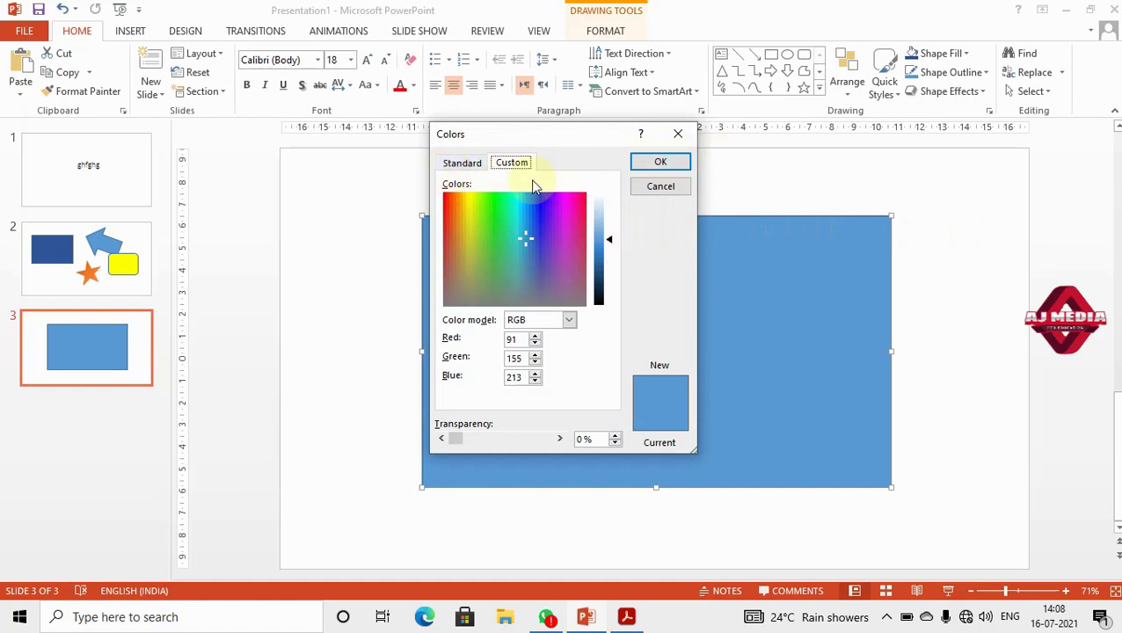
{"action": "left_click", "coordinate": [541, 248]}
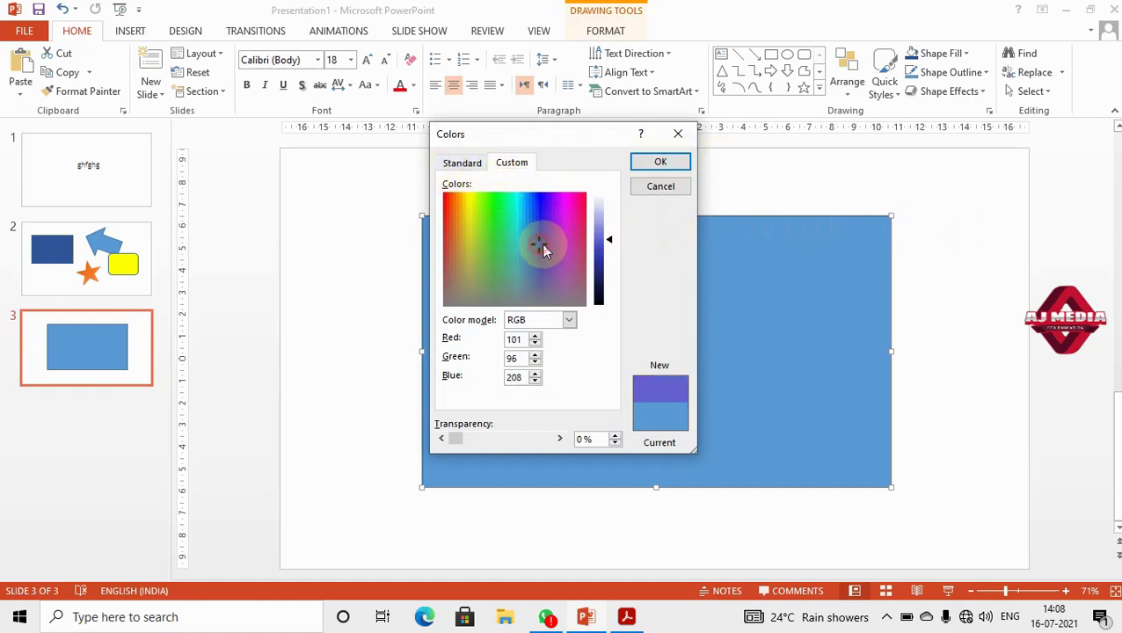
{"action": "left_click_drag", "start_coordinate": [601, 237], "coordinate": [599, 221]}
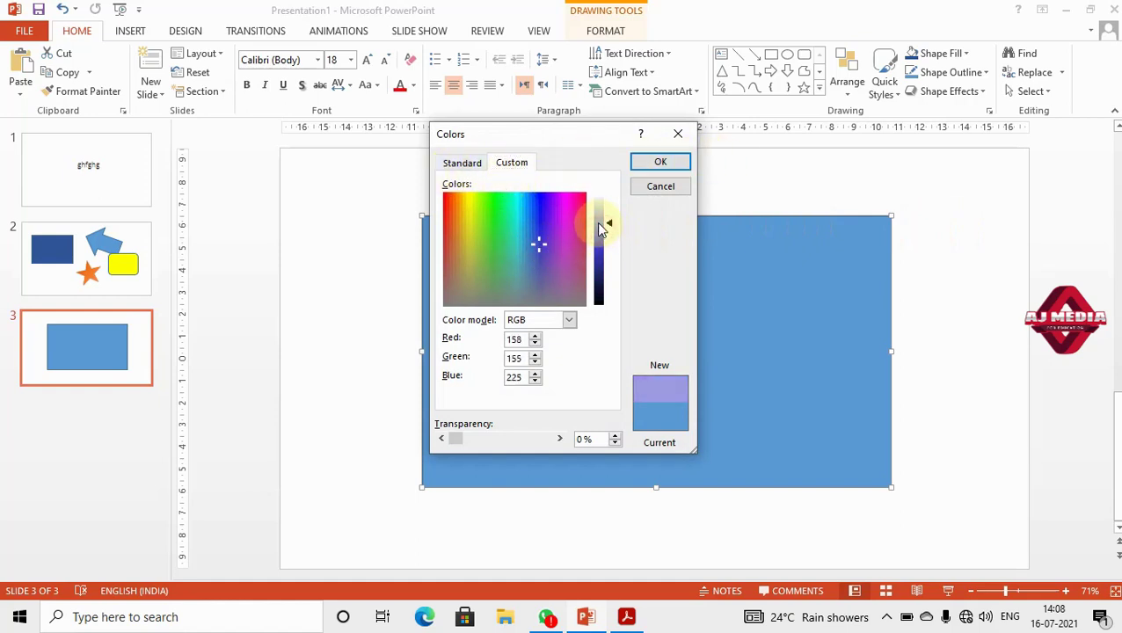
{"action": "left_click", "coordinate": [673, 162]}
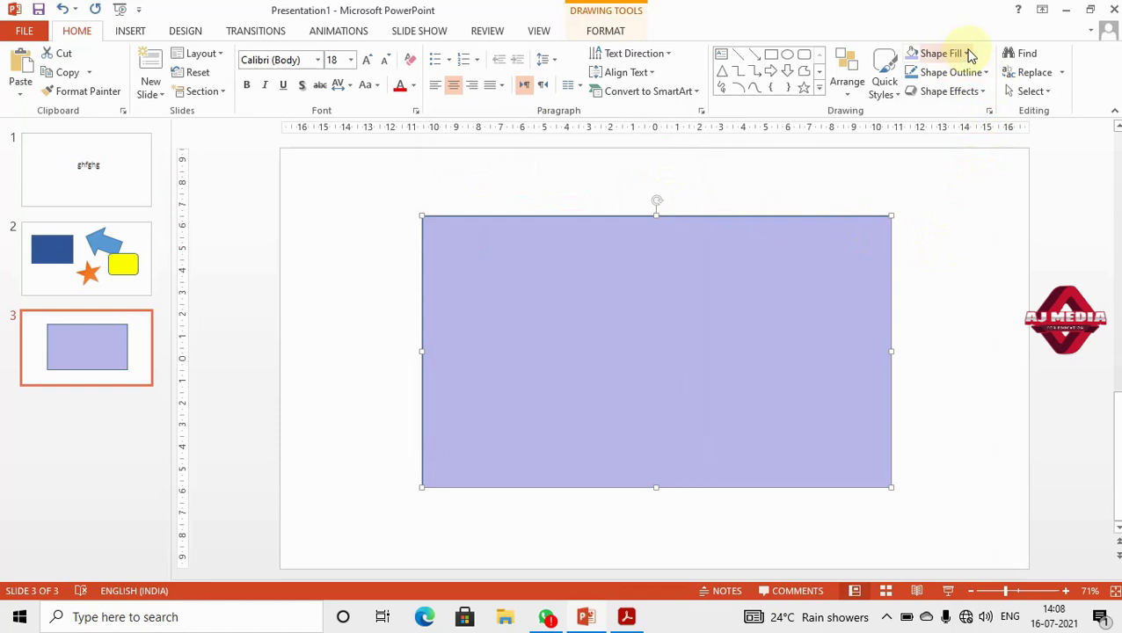
- Replace the fill with the local picture 'images (3)' and move the rectangle up slightly
{"action": "left_click", "coordinate": [967, 54]}
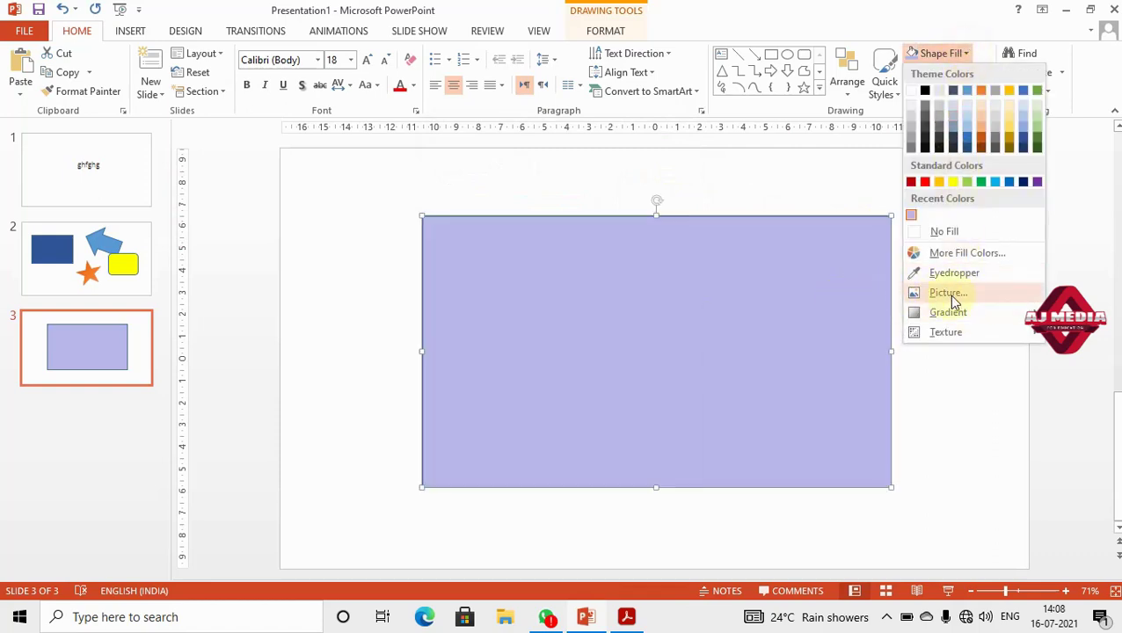
{"action": "left_click", "coordinate": [949, 295]}
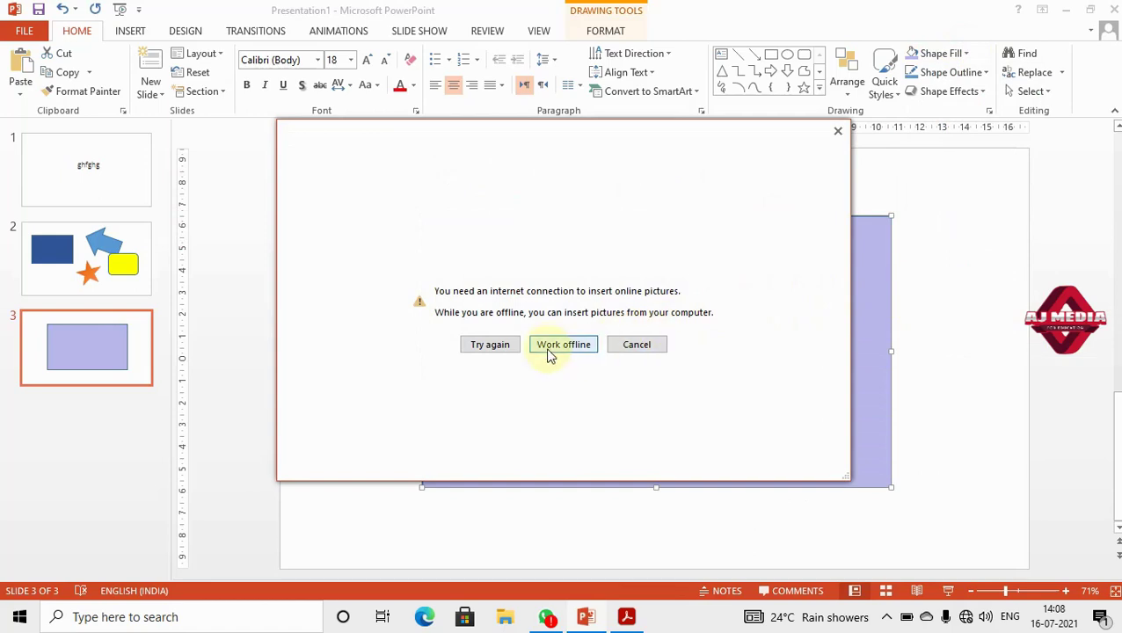
{"action": "left_click", "coordinate": [550, 346]}
{"action": "left_click", "coordinate": [495, 158]}
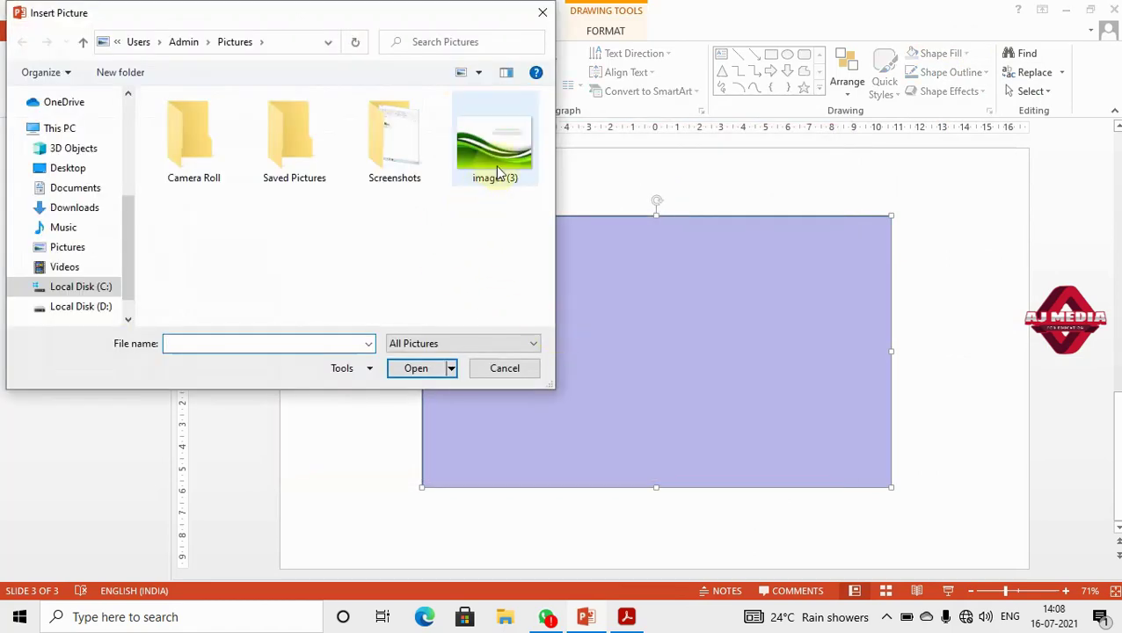
{"action": "left_click", "coordinate": [437, 369]}
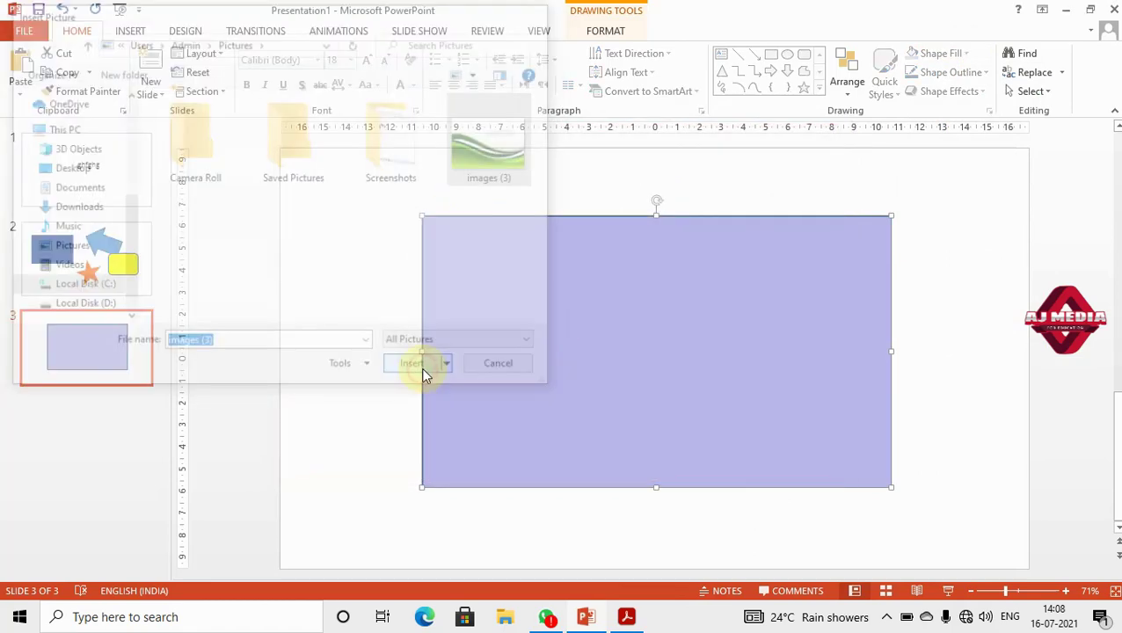
{"action": "mouse_move", "coordinate": [740, 293]}
{"action": "left_mouse_down"}
{"action": "mouse_move", "coordinate": [675, 268]}
{"action": "mouse_move", "coordinate": [671, 284]}
{"action": "mouse_move", "coordinate": [748, 271]}
{"action": "left_mouse_up"}
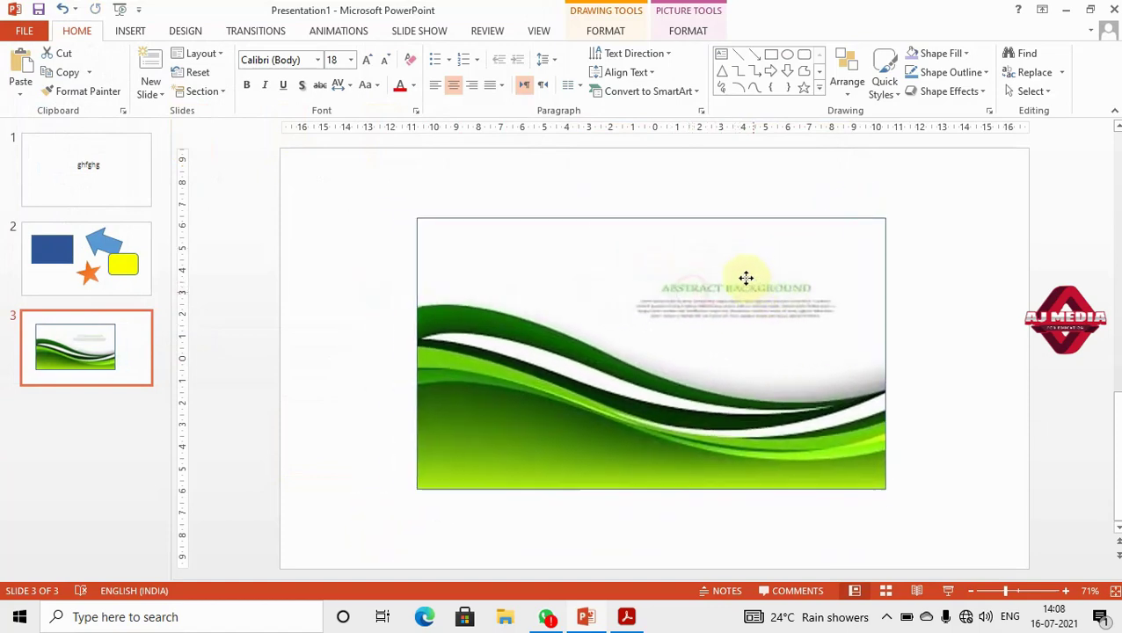
{"action": "left_click", "coordinate": [885, 77]}
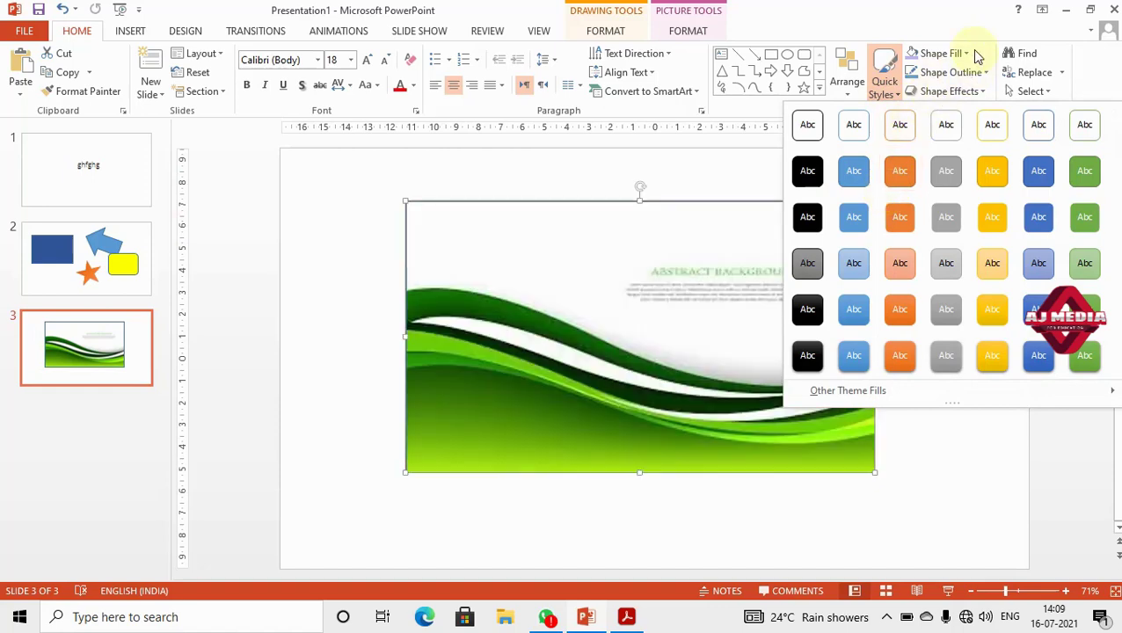
{"action": "left_click", "coordinate": [968, 55]}
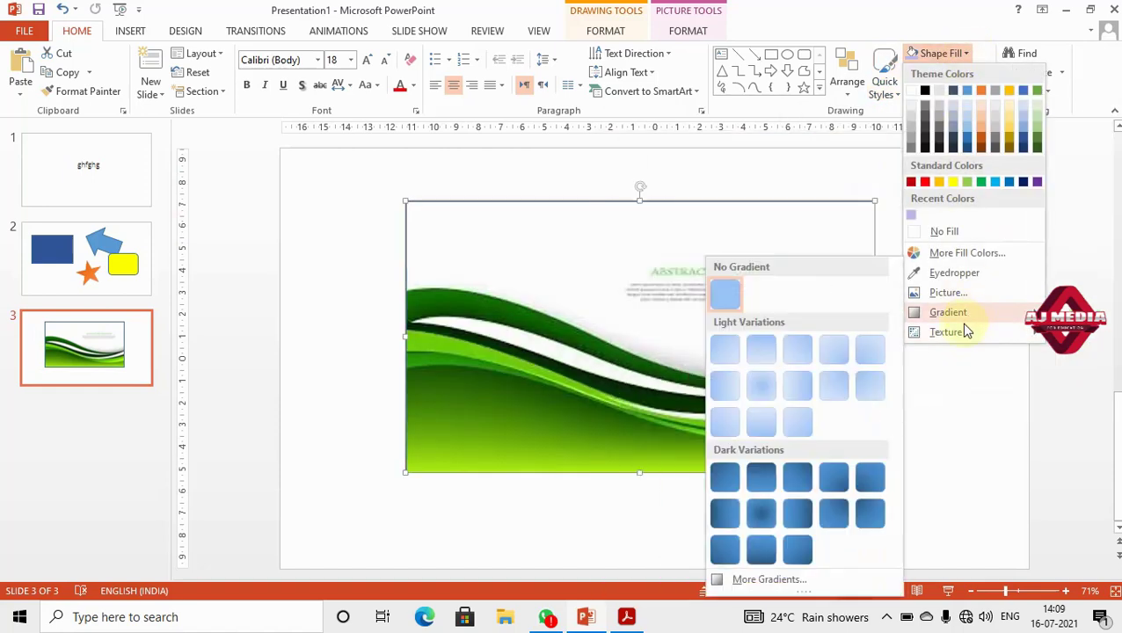
{"action": "mouse_move", "coordinate": [946, 331]}
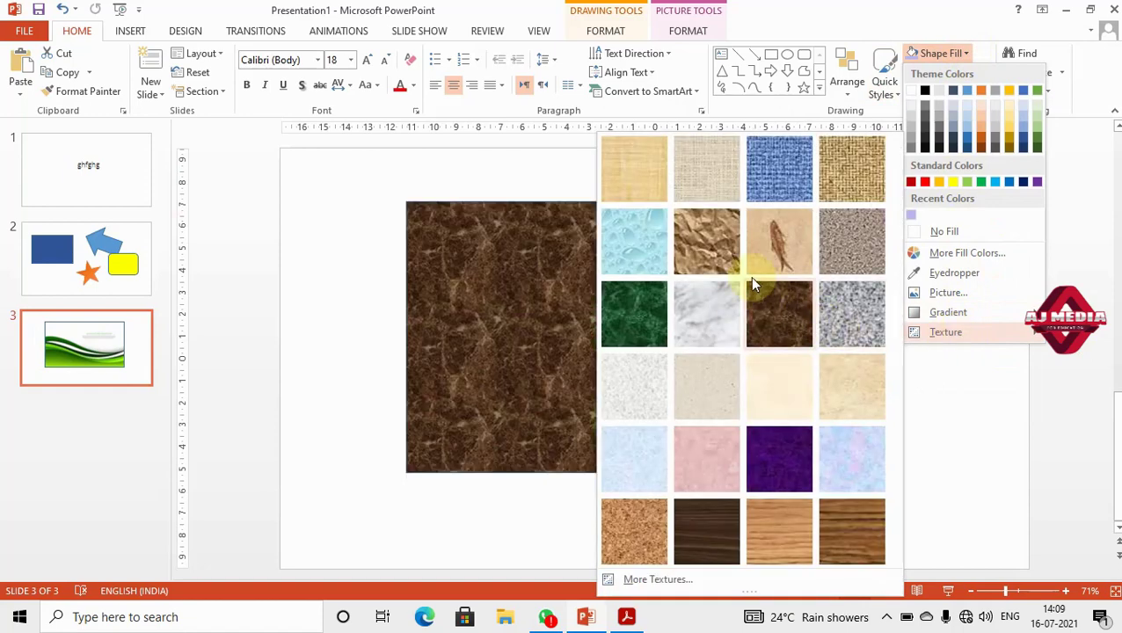
- Apply the crumpled-paper texture fill to the rectangle and reposition it
{"action": "left_click", "coordinate": [717, 255]}
{"action": "mouse_move", "coordinate": [547, 288]}
{"action": "left_mouse_down"}
{"action": "mouse_move", "coordinate": [564, 326]}
{"action": "mouse_move", "coordinate": [521, 292]}
{"action": "left_mouse_up"}
{"action": "left_click_drag", "start_coordinate": [606, 328], "coordinate": [663, 334]}
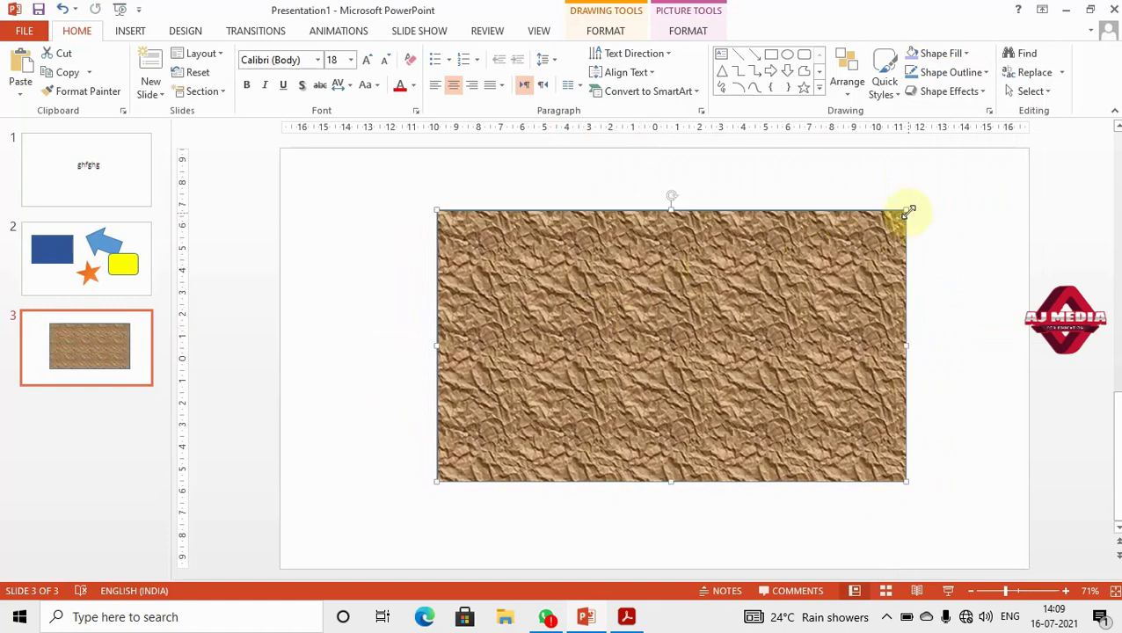
- Enlarge the textured rectangle, add blank slide 4, and switch to the textbook PDF
{"action": "left_click_drag", "start_coordinate": [907, 211], "coordinate": [972, 171]}
{"action": "mouse_move", "coordinate": [630, 314]}
{"action": "left_mouse_down"}
{"action": "mouse_move", "coordinate": [608, 362]}
{"action": "mouse_move", "coordinate": [577, 345]}
{"action": "left_mouse_up"}
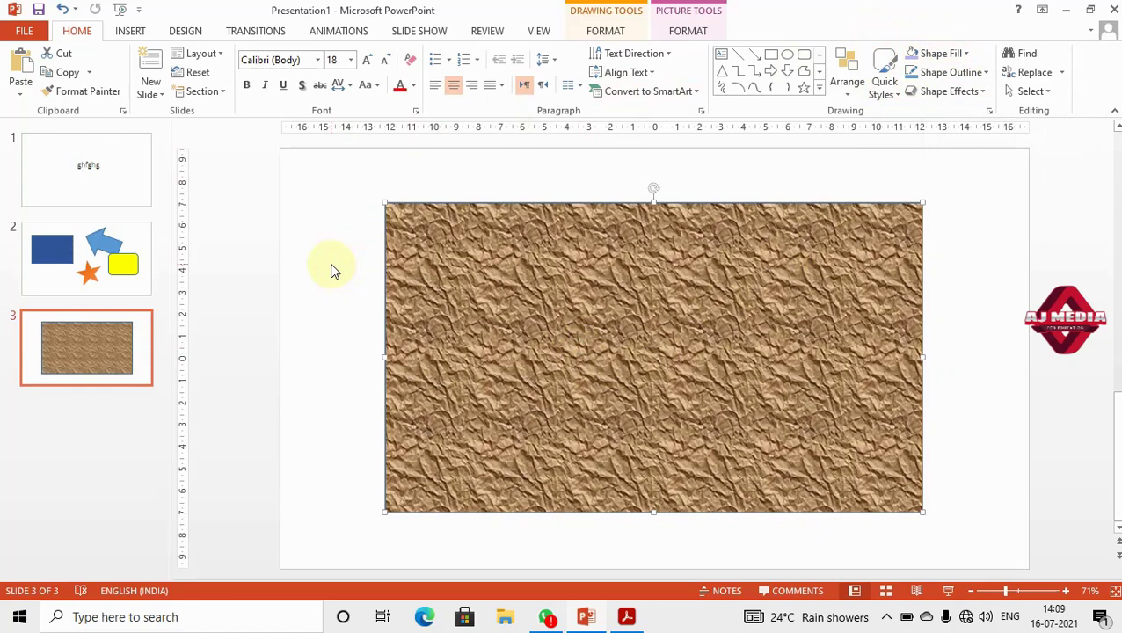
{"action": "key", "text": "ctrl+m"}
{"action": "key", "text": "alt+Tab"}
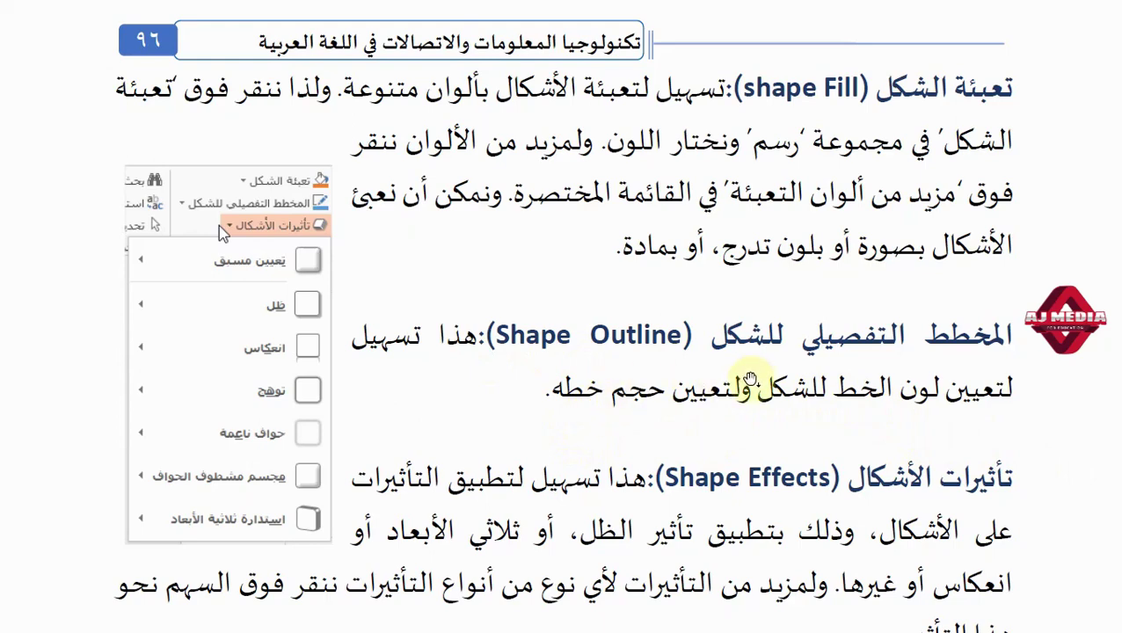
- Return to PowerPoint's blank slide 4 after reading the textbook page
{"action": "key", "text": "alt+Tab"}
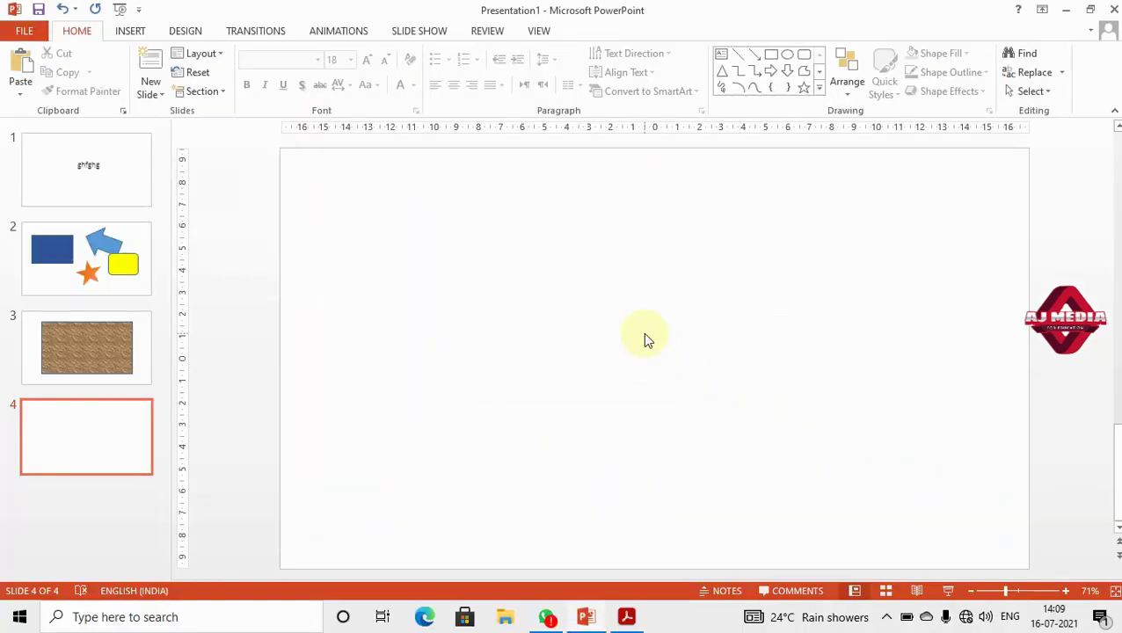
- Draw a rectangle in the middle of slide 4 filled Orange, Accent 2, Darker 50%
{"action": "left_click", "coordinate": [773, 56]}
{"action": "left_click_drag", "start_coordinate": [453, 234], "coordinate": [811, 440]}
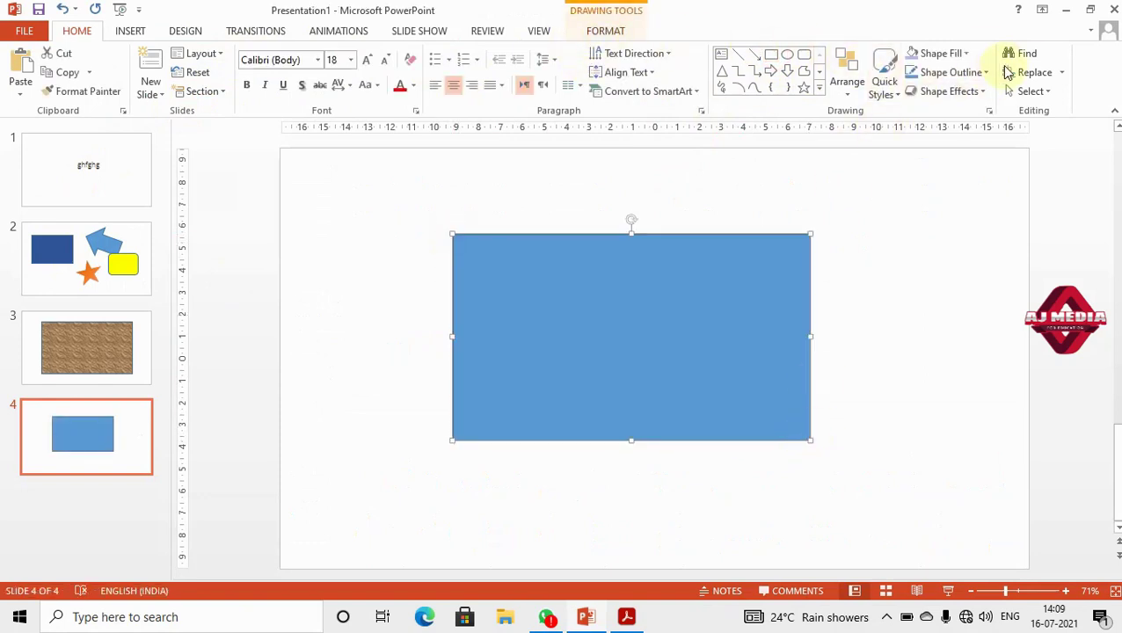
{"action": "left_click", "coordinate": [971, 53]}
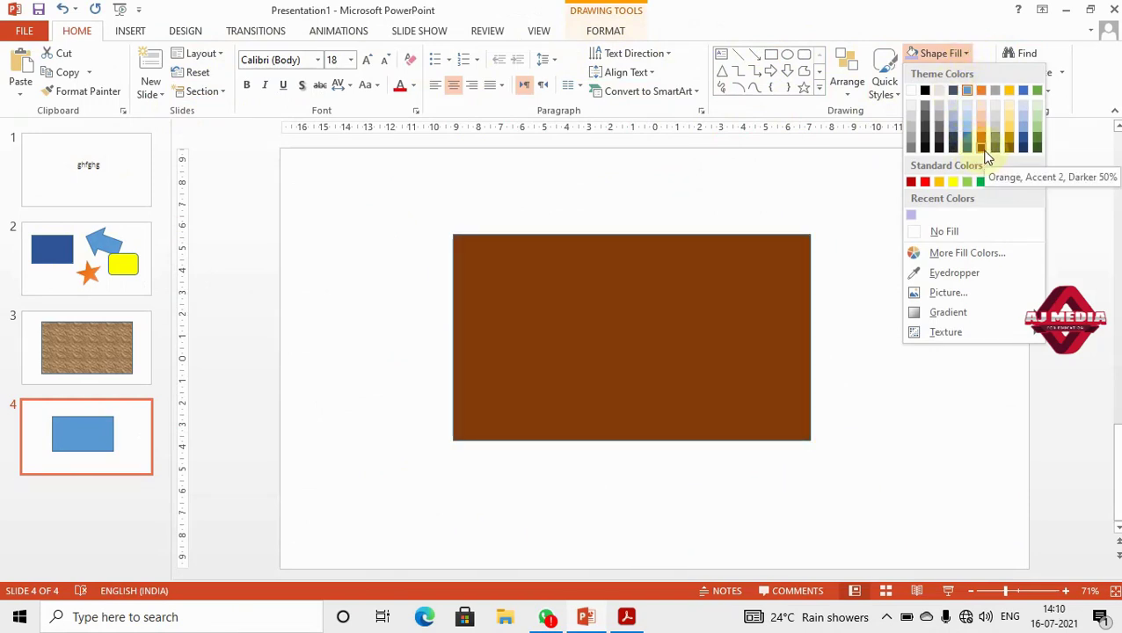
{"action": "left_click", "coordinate": [982, 148]}
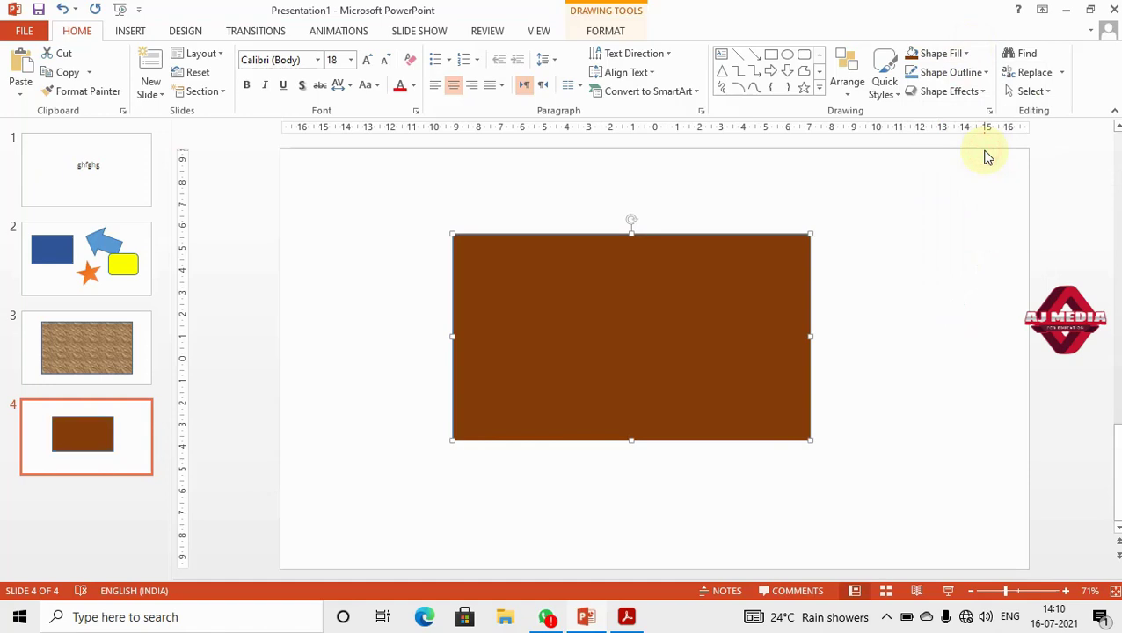
{"action": "left_click", "coordinate": [986, 73]}
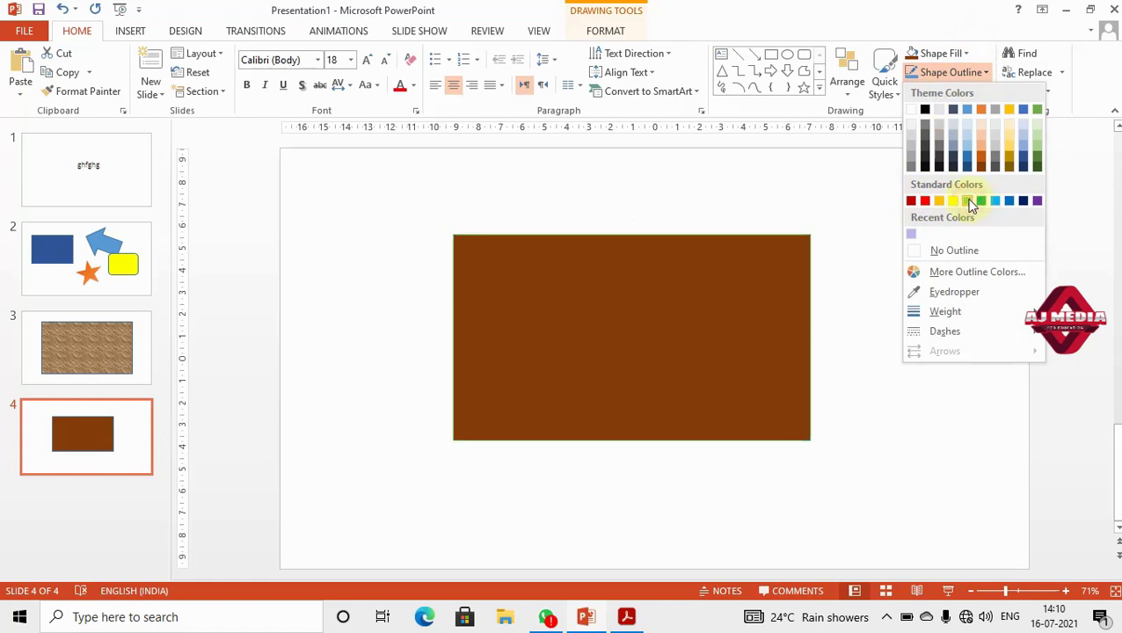
- Give the brown rectangle a green outline and open the More Lines settings
{"action": "left_click", "coordinate": [967, 202]}
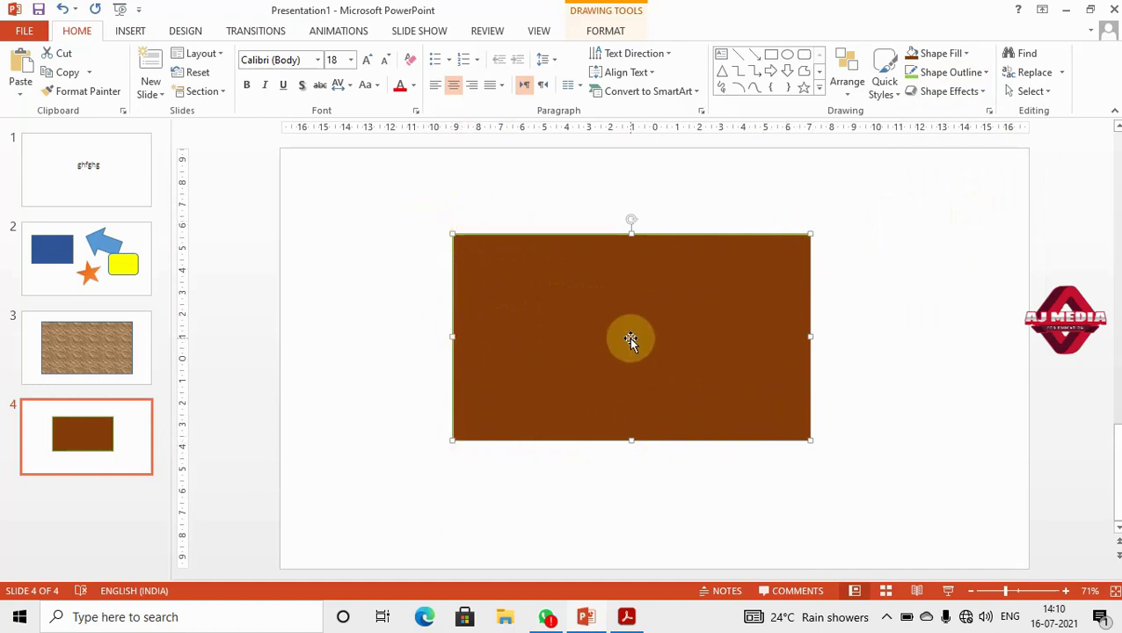
{"action": "left_click", "coordinate": [984, 74]}
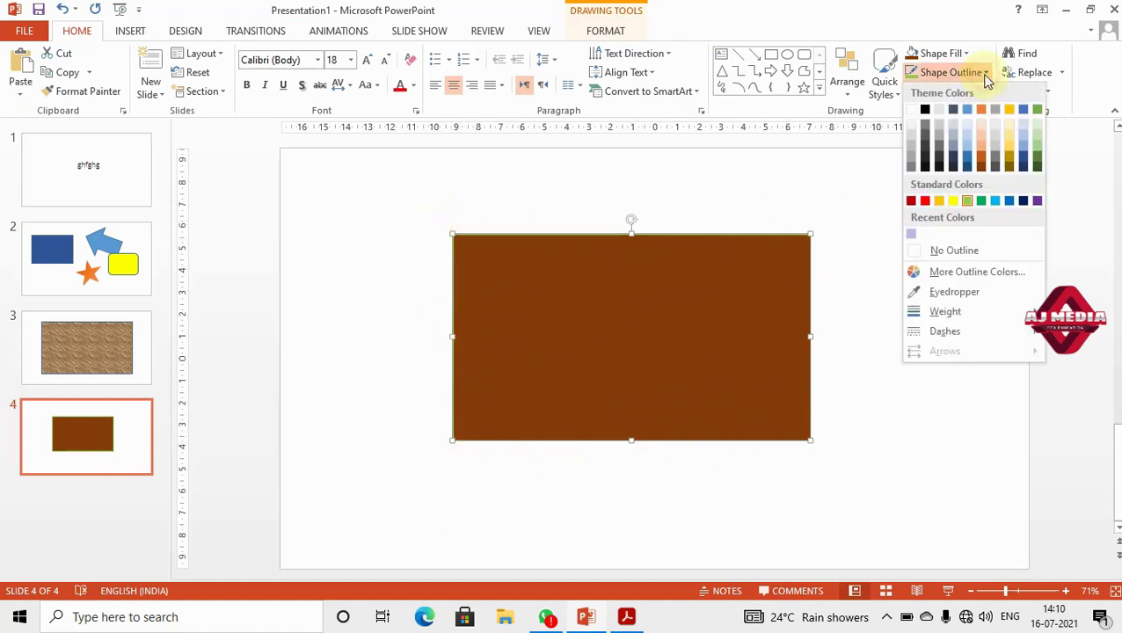
{"action": "left_click", "coordinate": [981, 201]}
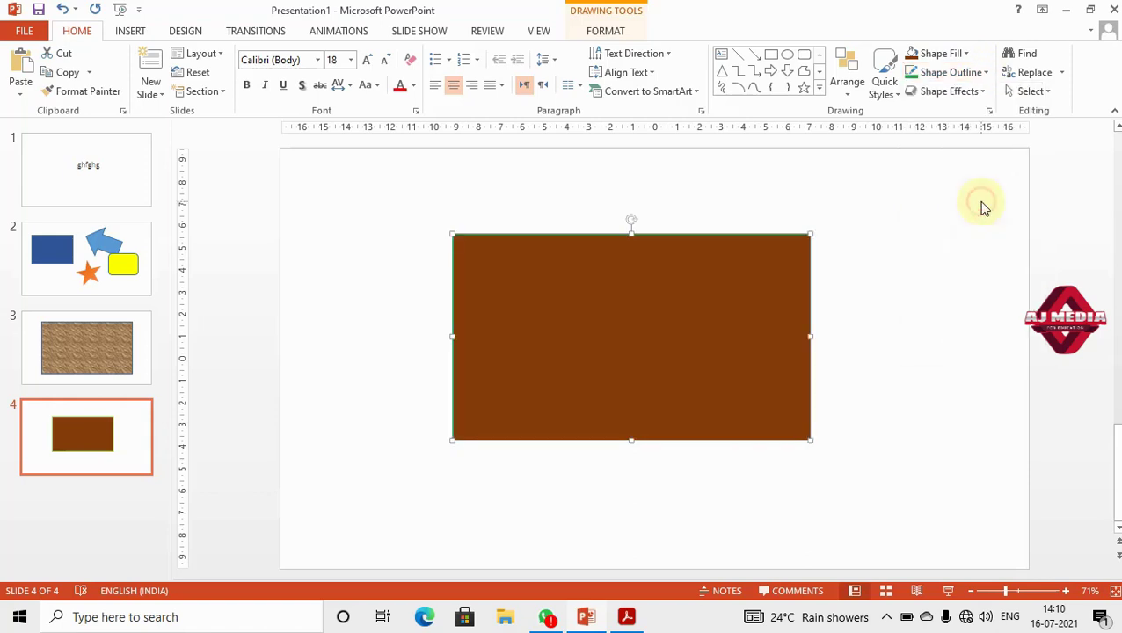
{"action": "left_click", "coordinate": [985, 73]}
{"action": "mouse_move", "coordinate": [946, 311]}
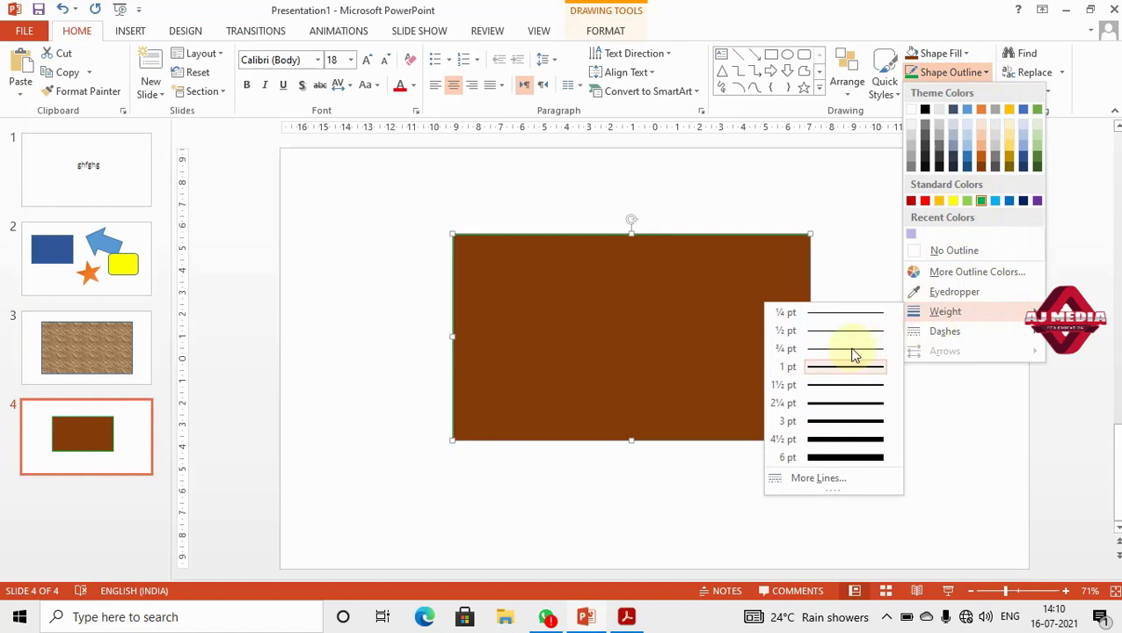
{"action": "left_click", "coordinate": [847, 479]}
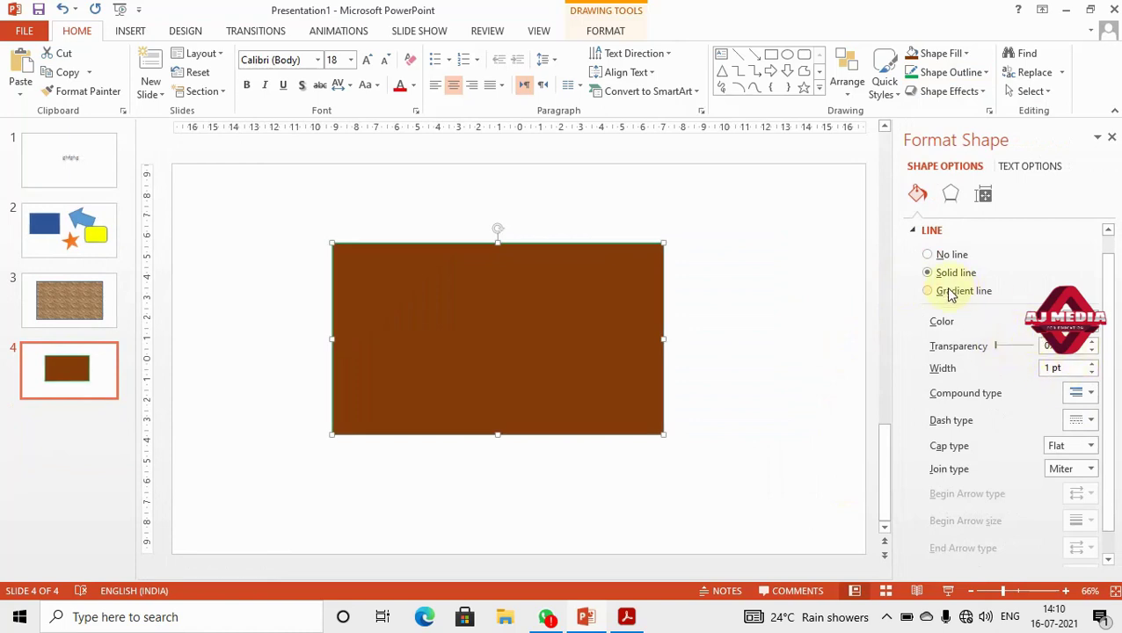
- Raise the rectangle's outline width to 32.75 pt with the Width spinner
{"action": "left_click", "coordinate": [1094, 372]}
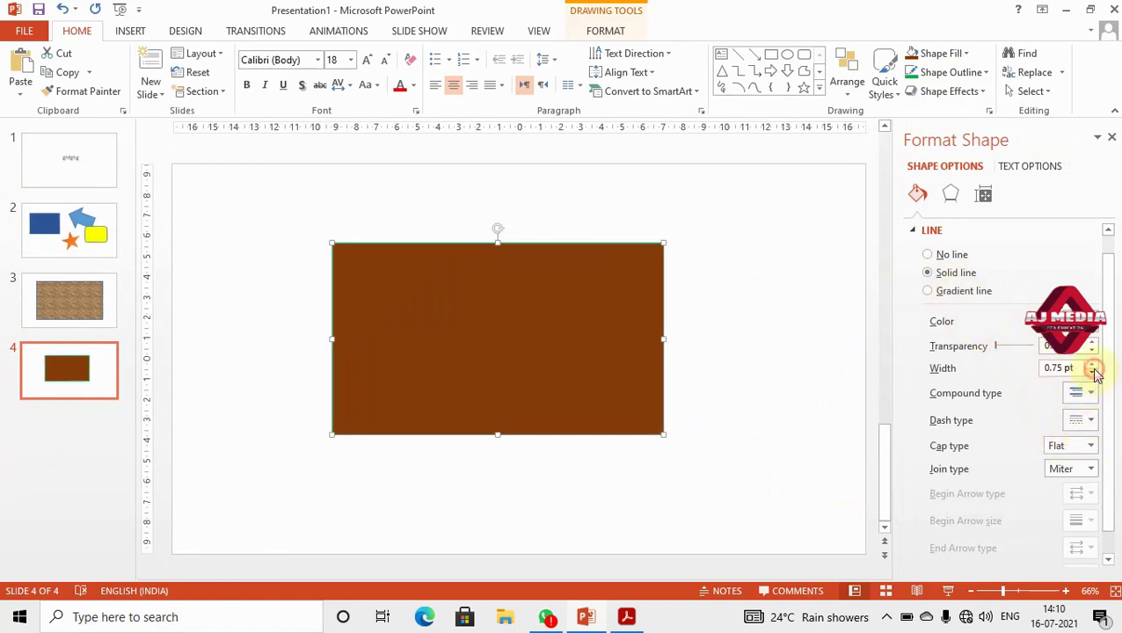
{"action": "left_click", "coordinate": [1094, 365]}
{"action": "left_click", "coordinate": [1094, 365]}
{"action": "left_click", "coordinate": [1094, 365]}
{"action": "left_click", "coordinate": [1093, 366]}
{"action": "left_click", "coordinate": [1093, 366]}
{"action": "left_click", "coordinate": [1093, 365]}
{"action": "left_click", "coordinate": [1093, 366]}
{"action": "left_click", "coordinate": [1094, 366]}
{"action": "left_click", "coordinate": [1094, 366]}
{"action": "left_click", "coordinate": [1093, 365]}
{"action": "left_click", "coordinate": [1094, 366]}
{"action": "left_click", "coordinate": [1094, 366]}
{"action": "left_click", "coordinate": [1093, 366]}
{"action": "left_click", "coordinate": [1093, 366]}
{"action": "left_click", "coordinate": [1093, 366]}
{"action": "left_click", "coordinate": [1093, 366]}
{"action": "left_click", "coordinate": [1094, 366]}
{"action": "left_click", "coordinate": [1093, 366]}
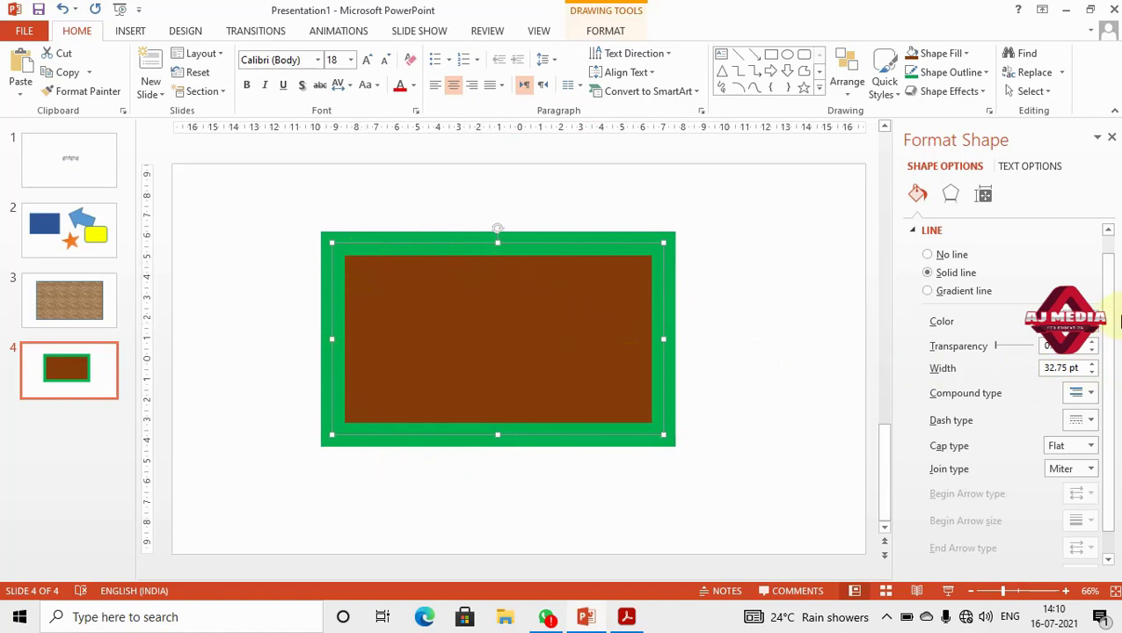
- Set the outline colour to orange and check the thick frame
{"action": "left_click", "coordinate": [1098, 323]}
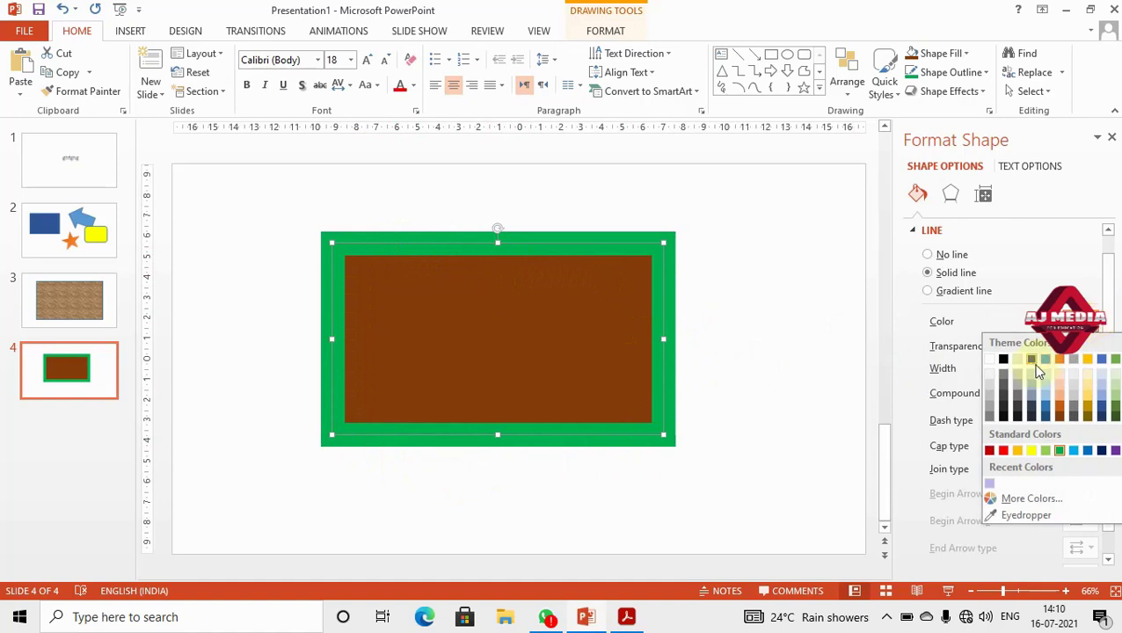
{"action": "left_click", "coordinate": [1060, 360]}
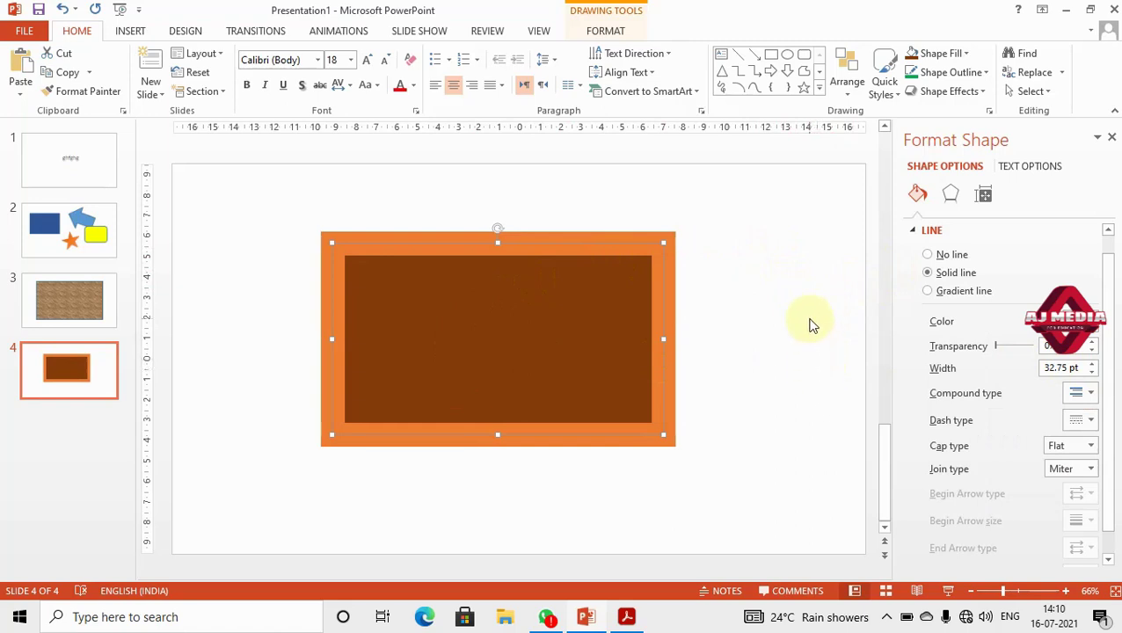
{"action": "left_click", "coordinate": [745, 286]}
{"action": "left_click", "coordinate": [649, 252]}
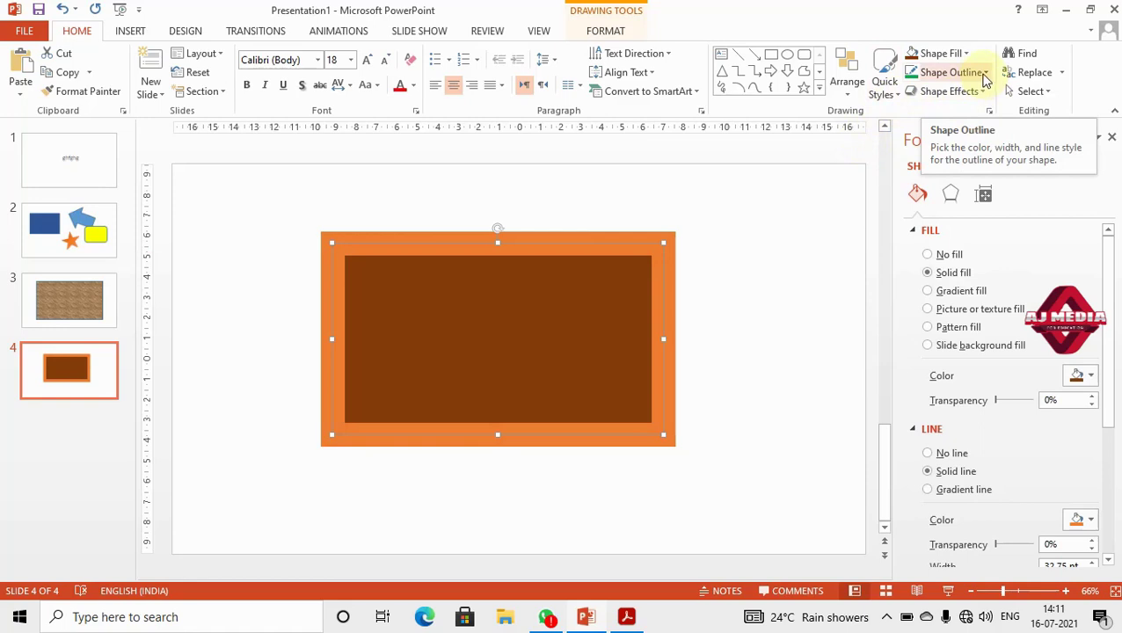
- Deselect the rectangle and insert a new blank fifth slide
{"action": "left_click", "coordinate": [690, 250]}
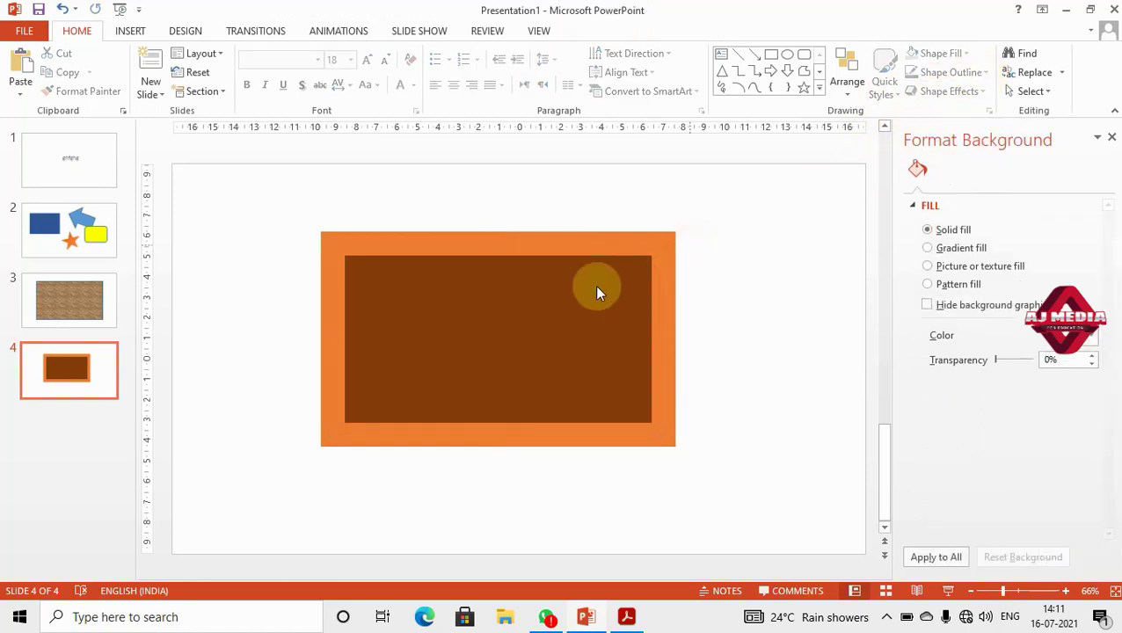
{"action": "key", "text": "ctrl+m"}
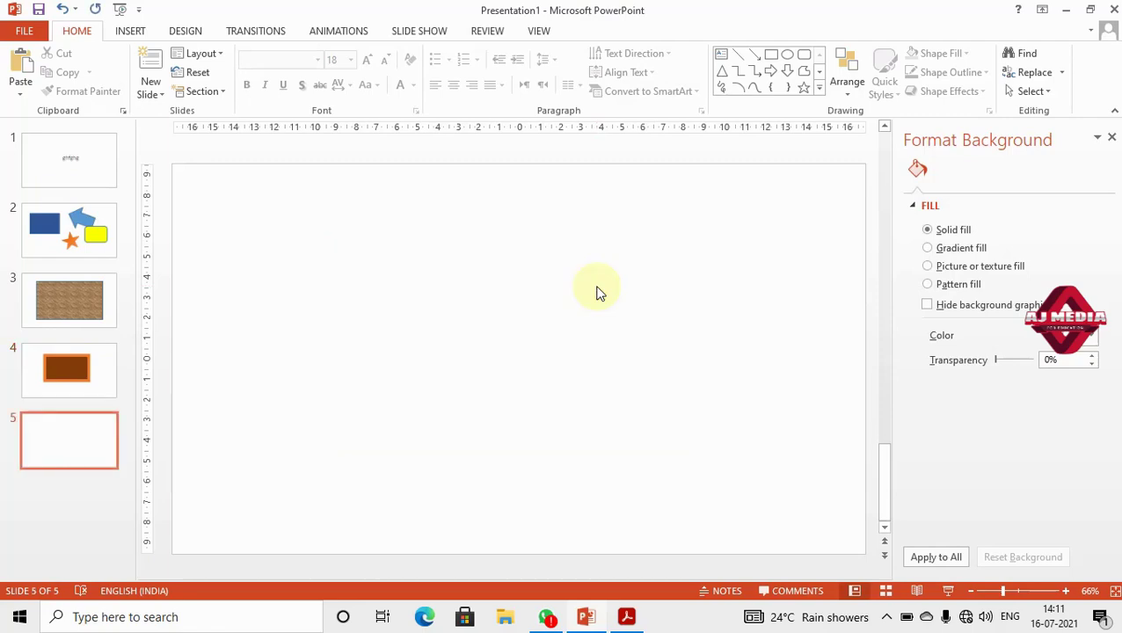
{"action": "scroll", "coordinate": [838, 365], "scroll_direction": "down", "scroll_amount": 2}
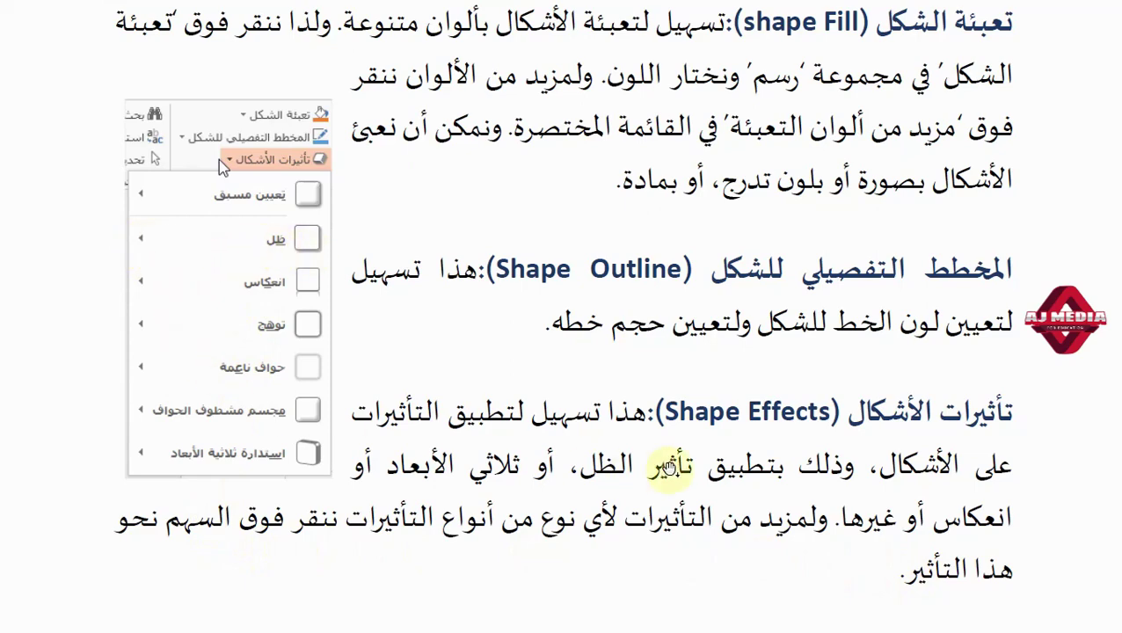
- Switch from the Acrobat Reader textbook back to PowerPoint's blank fifth slide
{"action": "key", "text": "alt+Tab"}
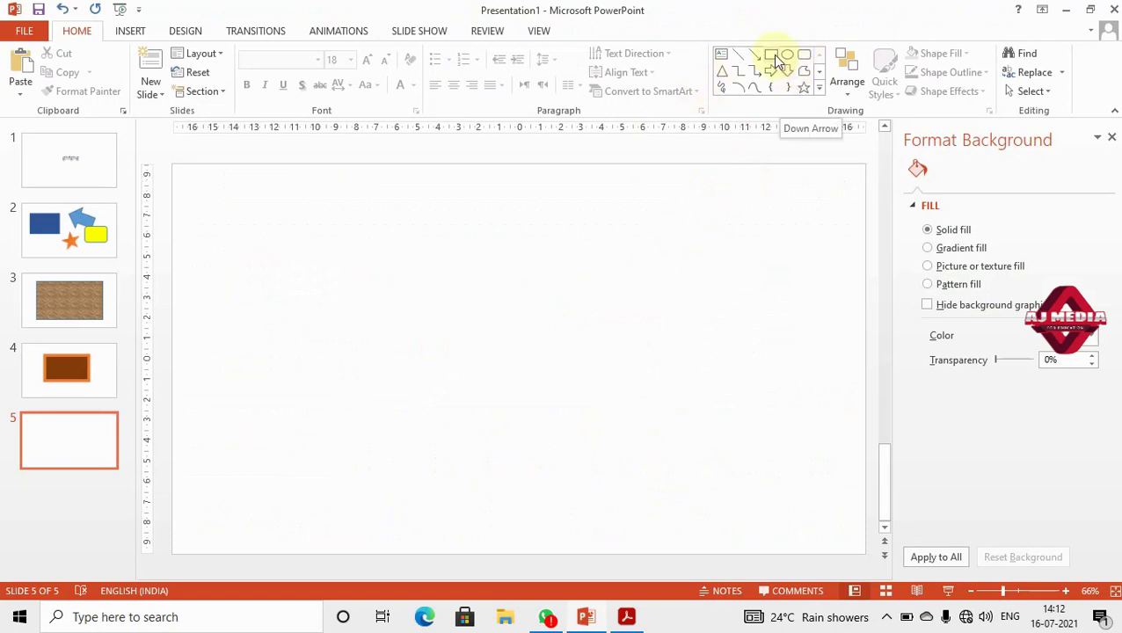
- Draw a large blue circle with the Oval shape near the middle of slide 5
{"action": "left_click", "coordinate": [808, 55]}
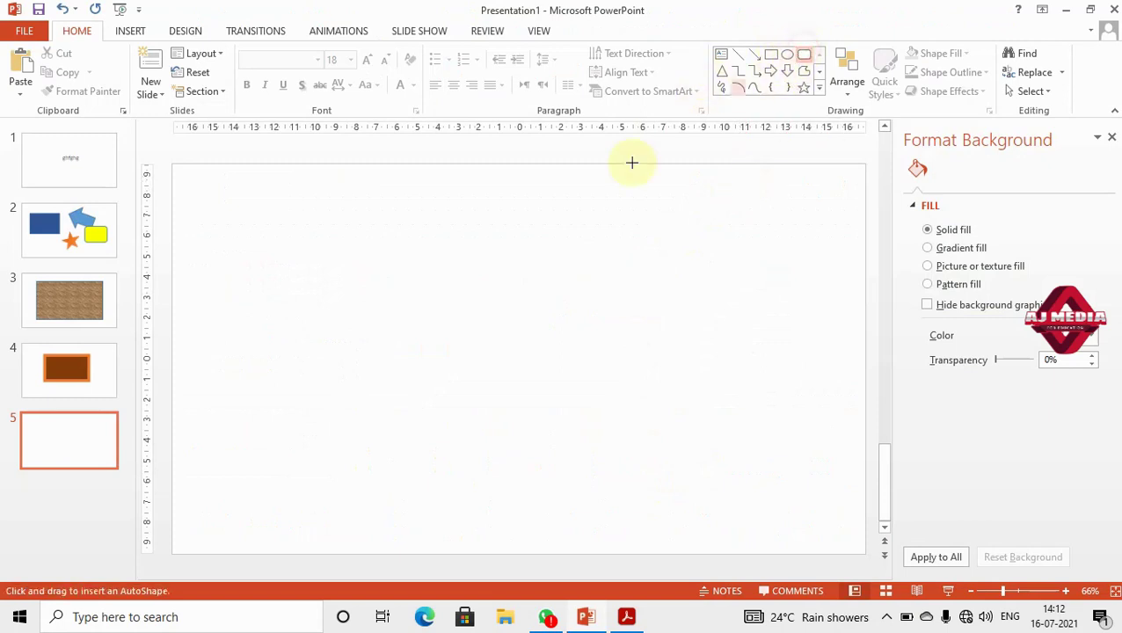
{"action": "left_click", "coordinate": [793, 55]}
{"action": "left_click_drag", "start_coordinate": [368, 233], "coordinate": [640, 501]}
{"action": "left_click_drag", "start_coordinate": [506, 400], "coordinate": [506, 376]}
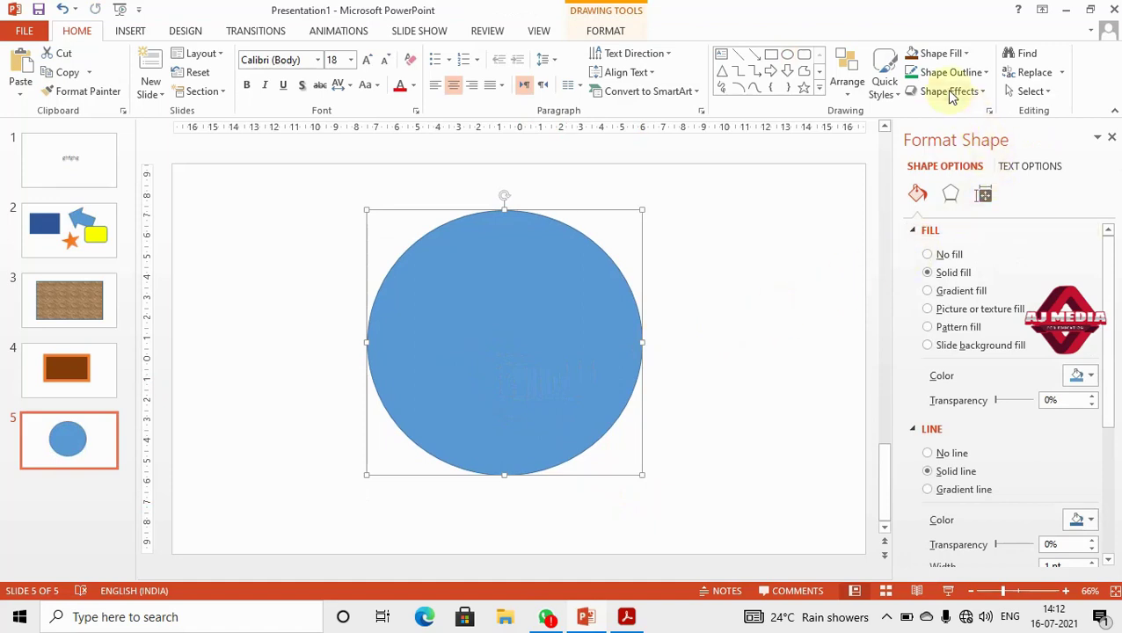
{"action": "left_click", "coordinate": [987, 95]}
{"action": "mouse_move", "coordinate": [953, 231]}
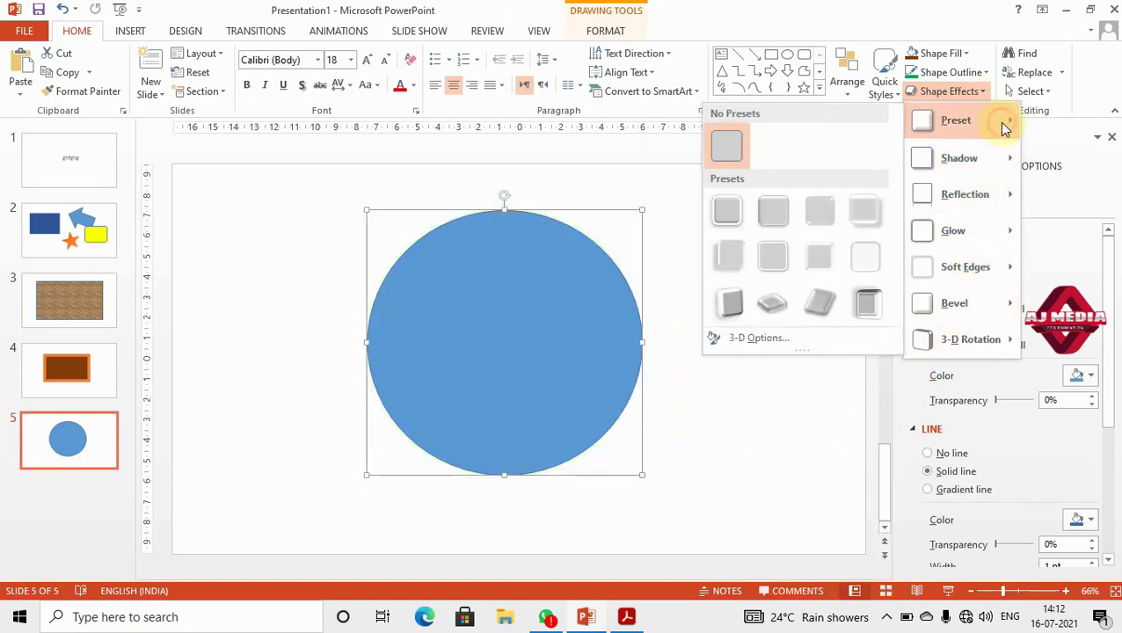
{"action": "mouse_move", "coordinate": [963, 120]}
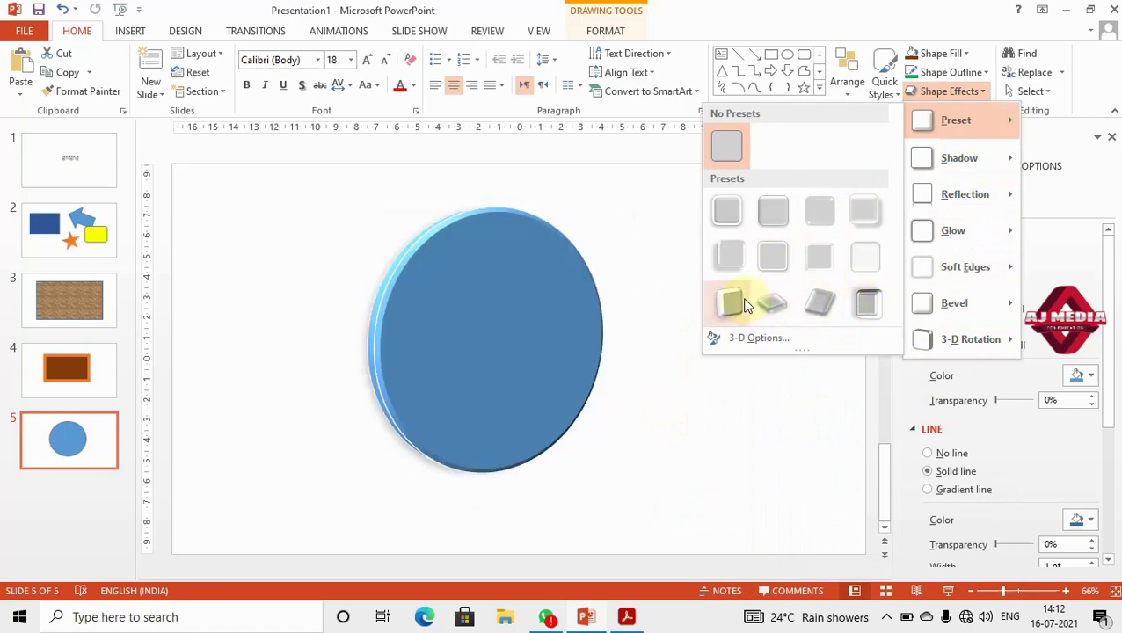
- Give the circle a 3-D preset, a Slope bevel and a Perspective 3-D rotation
{"action": "left_click", "coordinate": [771, 307]}
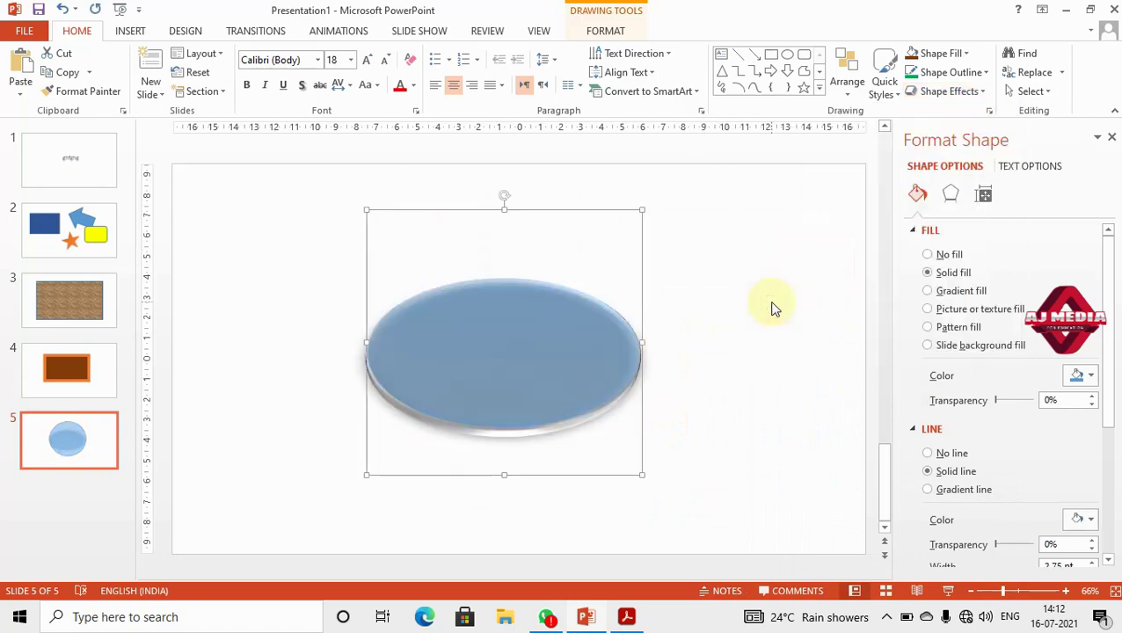
{"action": "left_click", "coordinate": [979, 91]}
{"action": "mouse_move", "coordinate": [959, 303]}
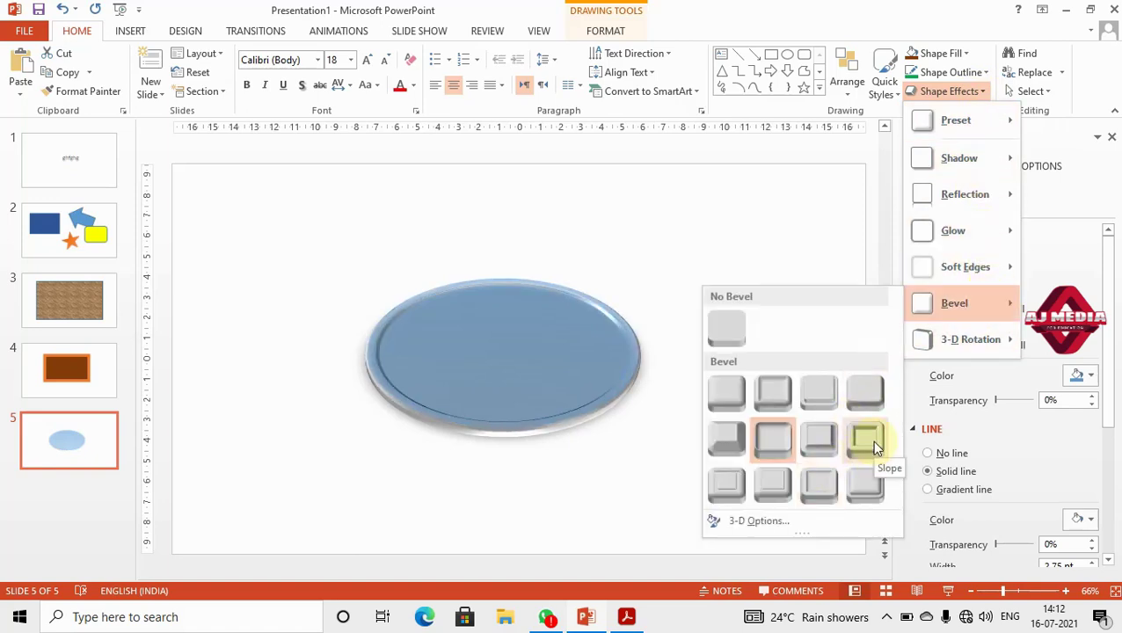
{"action": "left_click", "coordinate": [875, 449]}
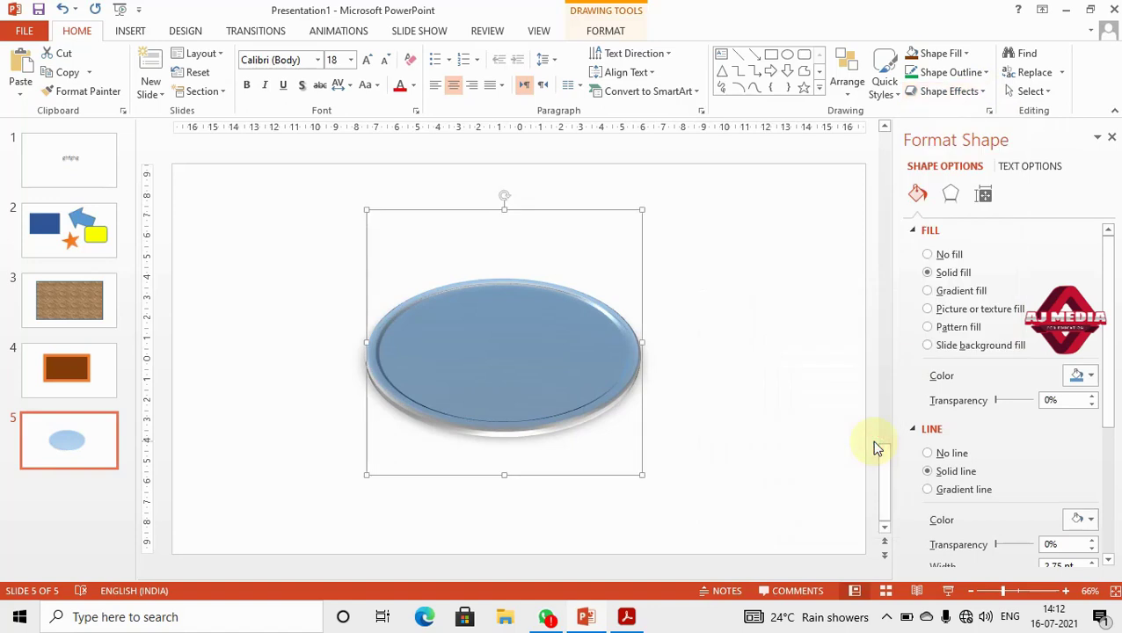
{"action": "left_click", "coordinate": [979, 91]}
{"action": "mouse_move", "coordinate": [971, 339]}
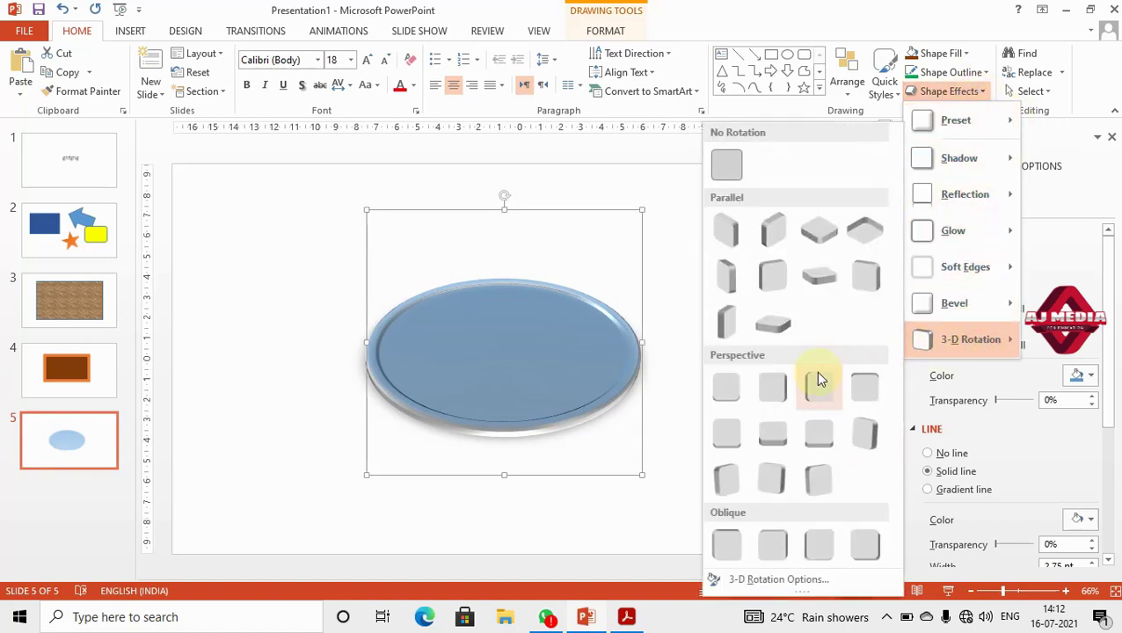
{"action": "left_click", "coordinate": [774, 444]}
- Move the bevelled ellipse up and to the right on slide 5
{"action": "key", "text": "Escape"}
{"action": "left_click", "coordinate": [563, 343]}
{"action": "mouse_move", "coordinate": [473, 349]}
{"action": "left_mouse_down"}
{"action": "mouse_move", "coordinate": [565, 348]}
{"action": "mouse_move", "coordinate": [474, 346]}
{"action": "mouse_move", "coordinate": [469, 290]}
{"action": "mouse_move", "coordinate": [528, 277]}
{"action": "left_mouse_up"}
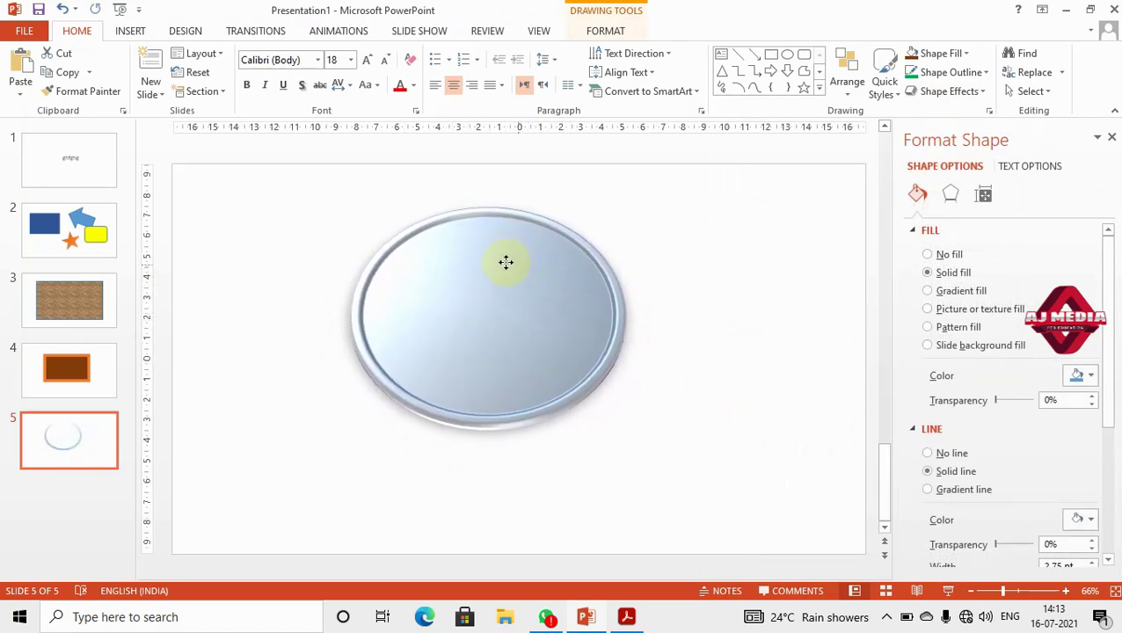
- Enlarge the 3-D ellipse from its top-right corner and centre it on slide 5
{"action": "left_click_drag", "start_coordinate": [528, 278], "coordinate": [499, 263]}
{"action": "left_click_drag", "start_coordinate": [545, 330], "coordinate": [565, 348]}
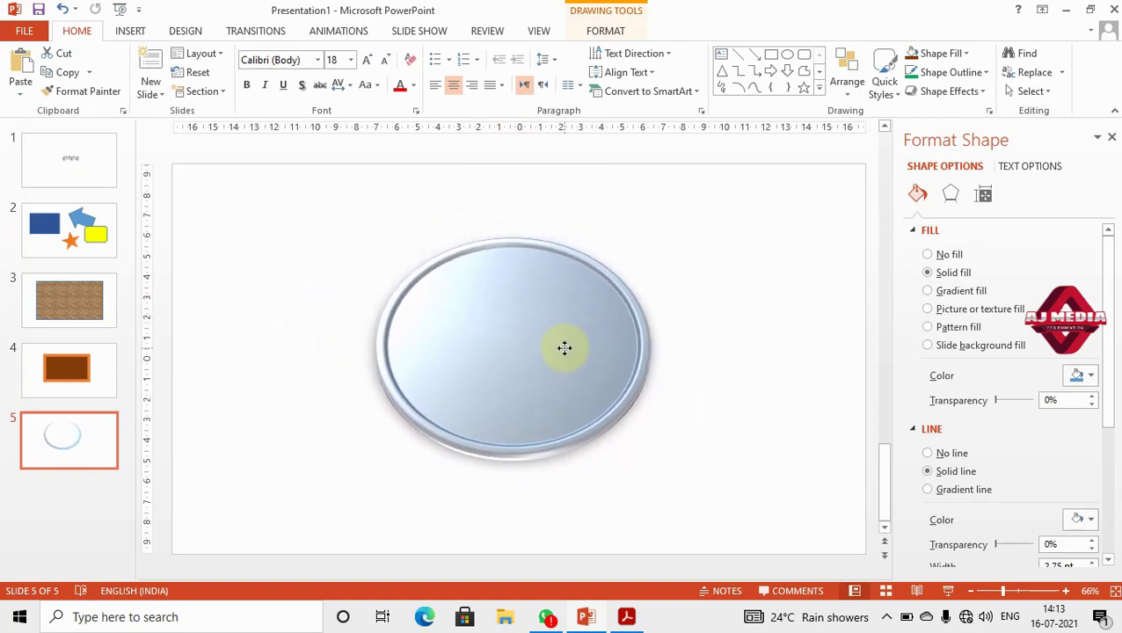
{"action": "left_click_drag", "start_coordinate": [532, 275], "coordinate": [519, 299]}
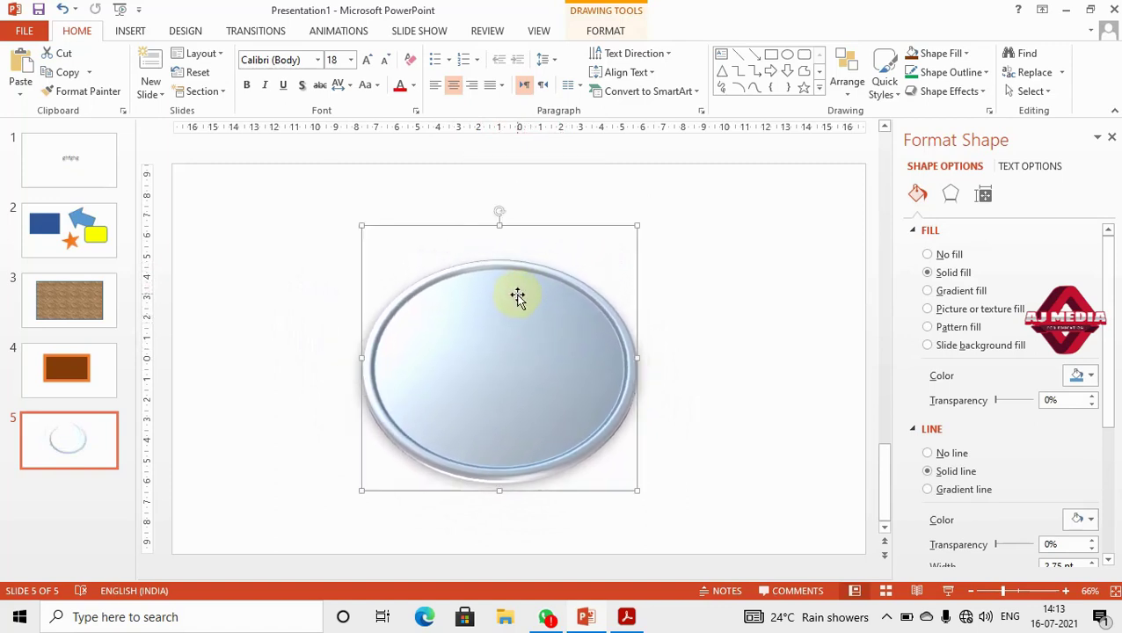
{"action": "left_click_drag", "start_coordinate": [637, 226], "coordinate": [714, 188]}
{"action": "left_click_drag", "start_coordinate": [583, 358], "coordinate": [555, 365]}
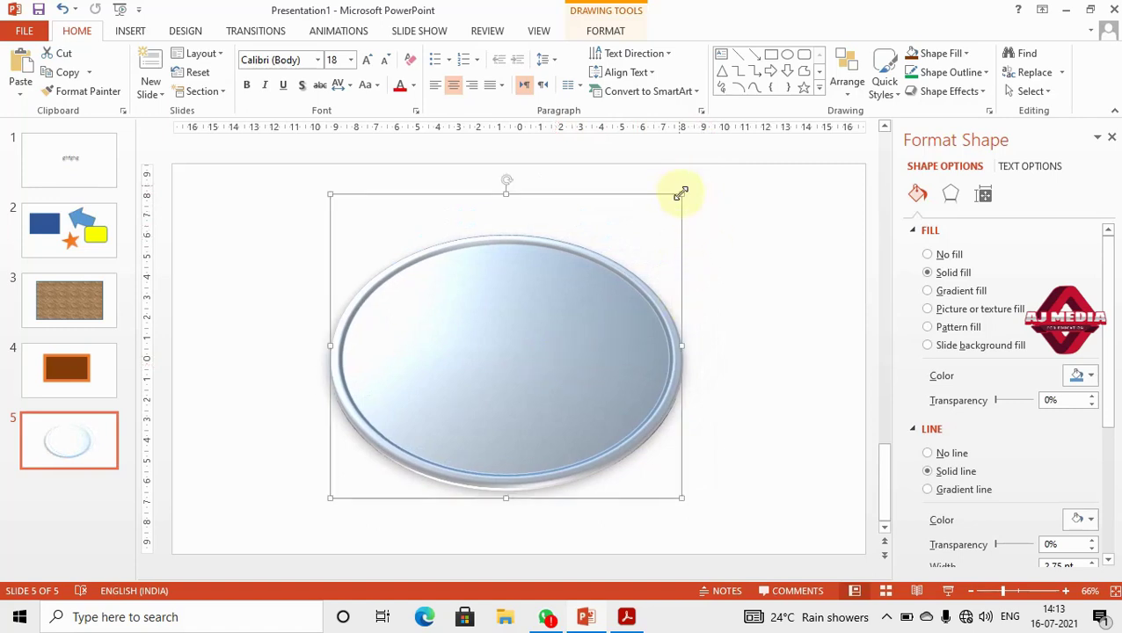
{"action": "left_click", "coordinate": [704, 231]}
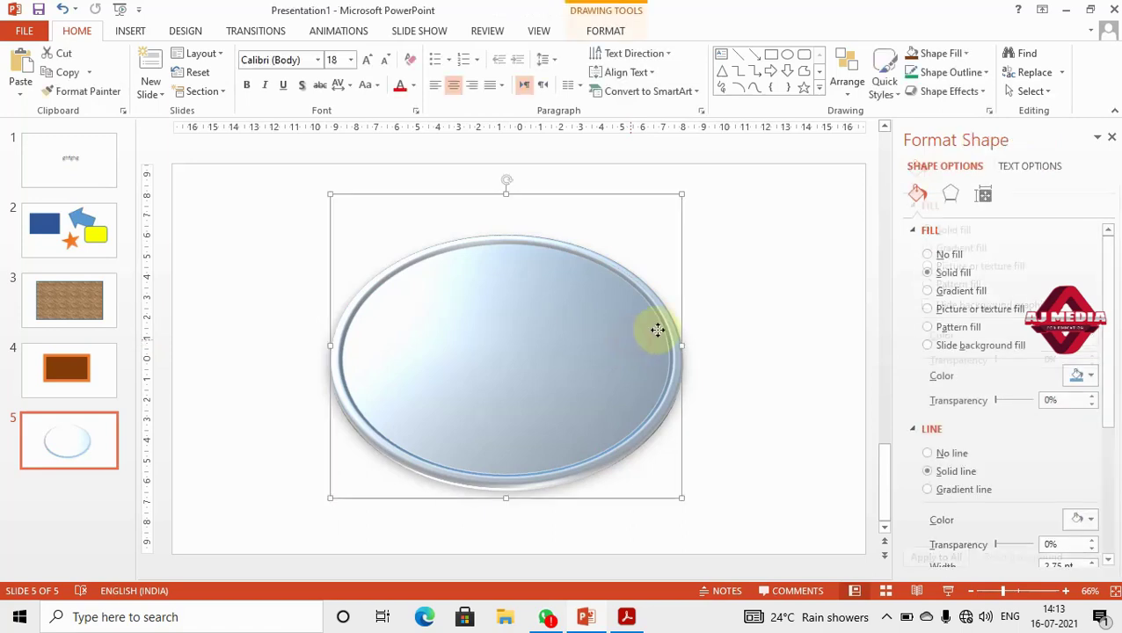
{"action": "left_click_drag", "start_coordinate": [631, 343], "coordinate": [657, 334]}
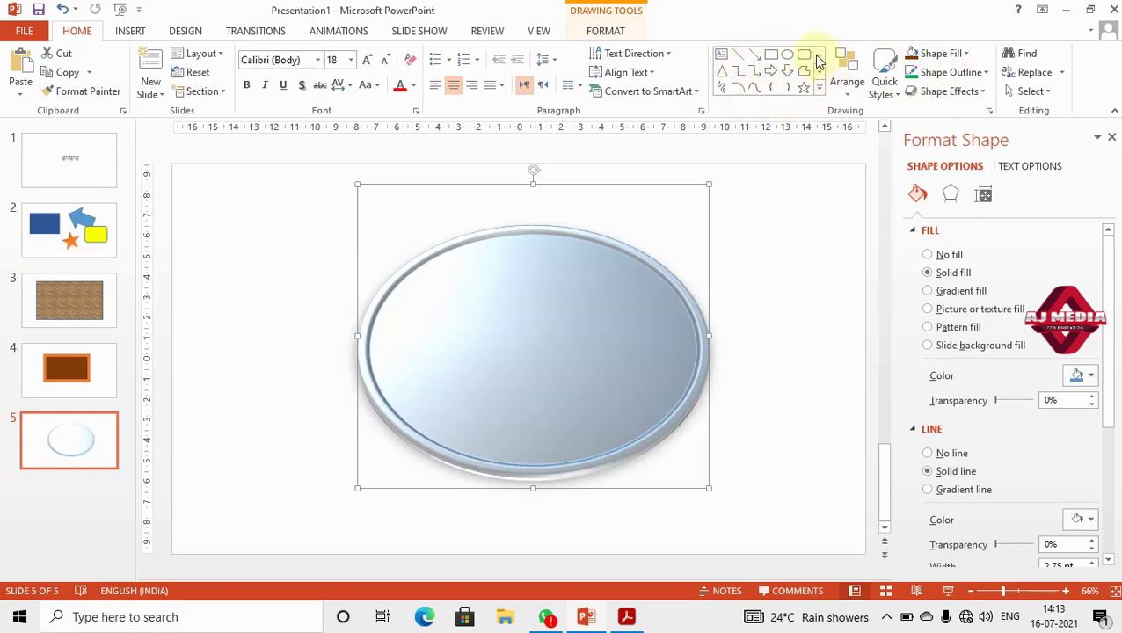
{"action": "left_click", "coordinate": [849, 93]}
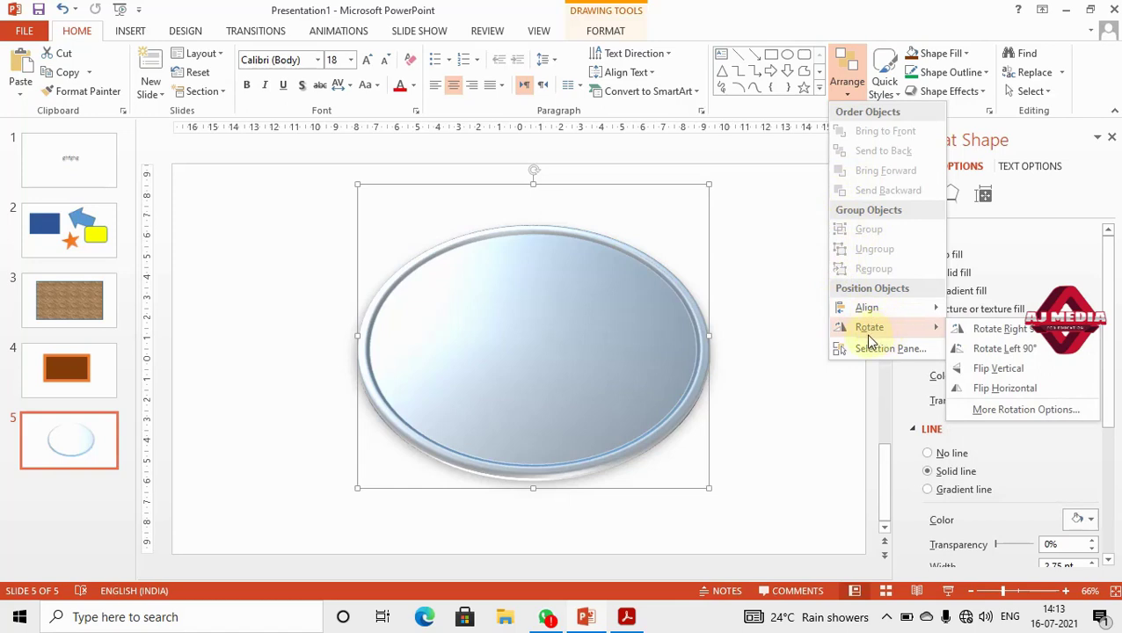
{"action": "left_click", "coordinate": [885, 88]}
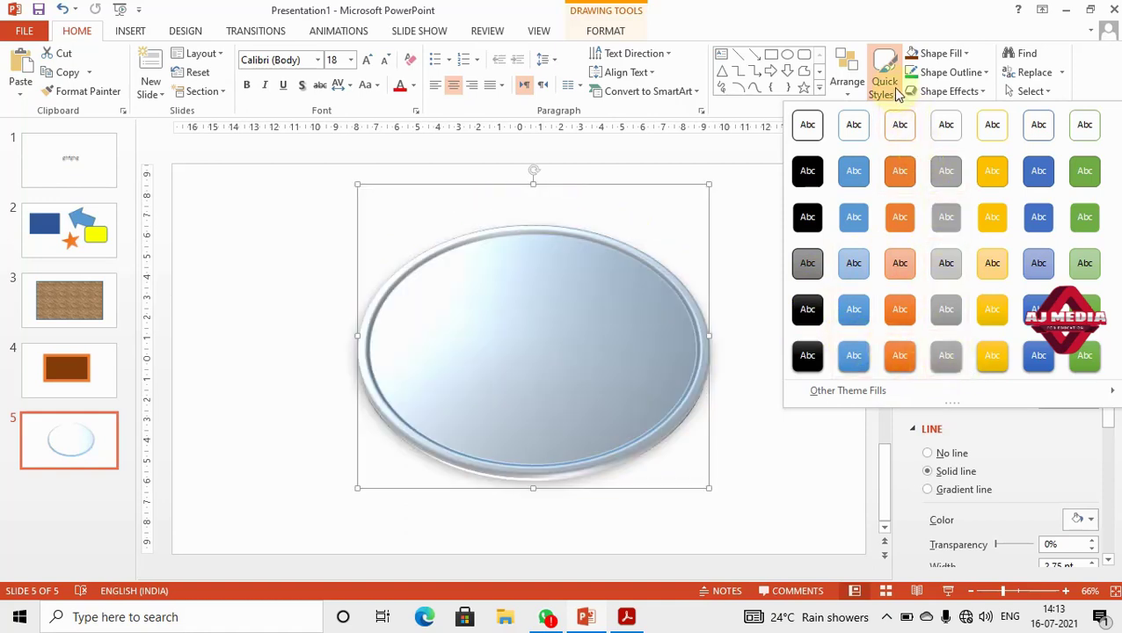
{"action": "key", "text": "Escape"}
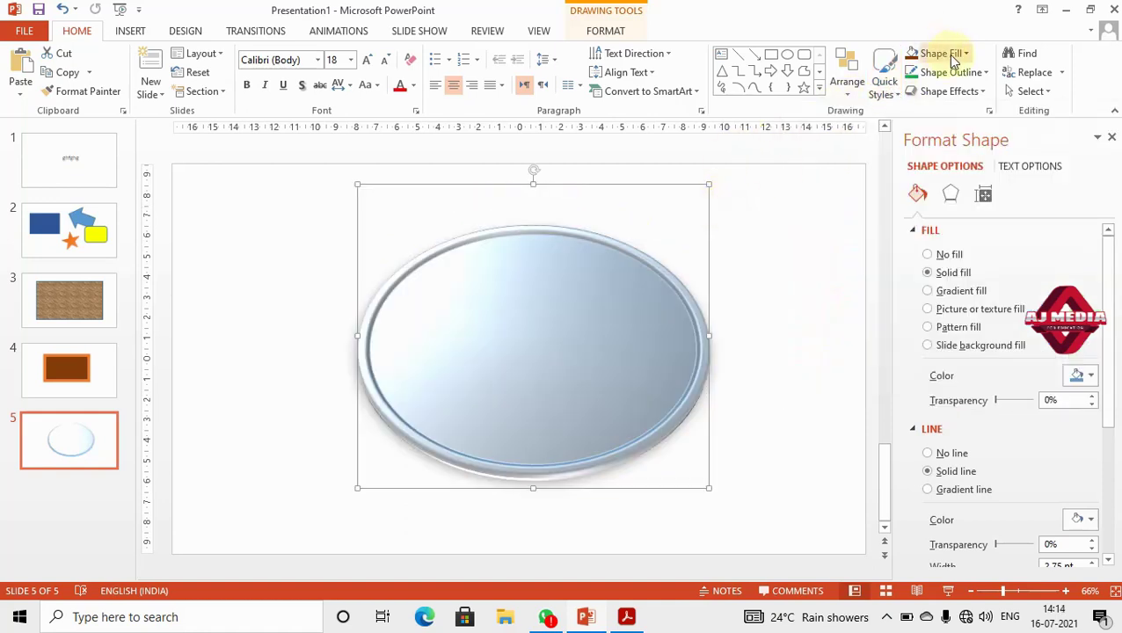